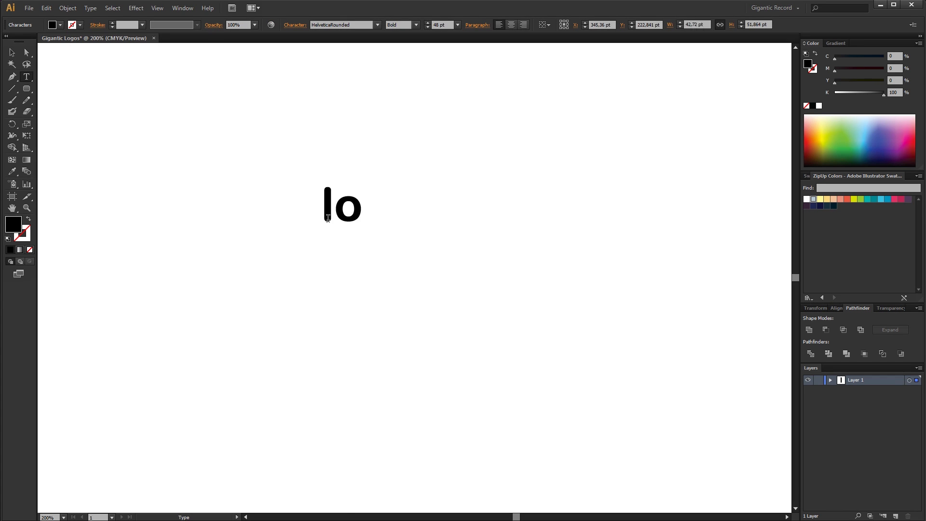
Step: Finish typing 'logo name' and convert the text to outlines
{"action": "type", "text": "goname"}
{"action": "key", "text": "Escape"}
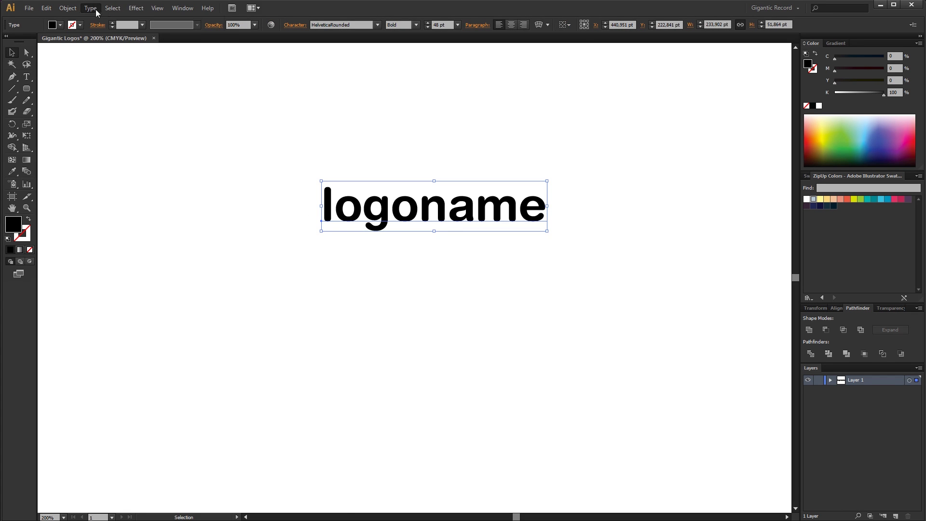
{"action": "left_click", "coordinate": [91, 9]}
{"action": "left_click", "coordinate": [126, 116]}
Step: Space 'name' apart from 'logo', group both words, and move them top-left
{"action": "left_click", "coordinate": [429, 219]}
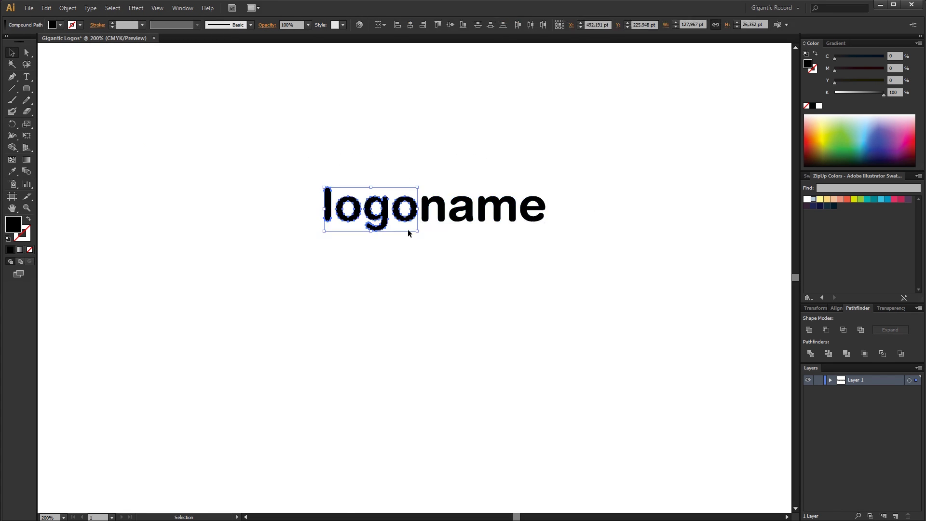
{"action": "left_click_drag", "start_coordinate": [588, 170], "coordinate": [445, 226]}
{"action": "key", "text": "Right"}
{"action": "key", "text": "Right"}
{"action": "key", "text": "Right"}
{"action": "left_click_drag", "start_coordinate": [589, 167], "coordinate": [293, 241]}
{"action": "key", "text": "ctrl+g"}
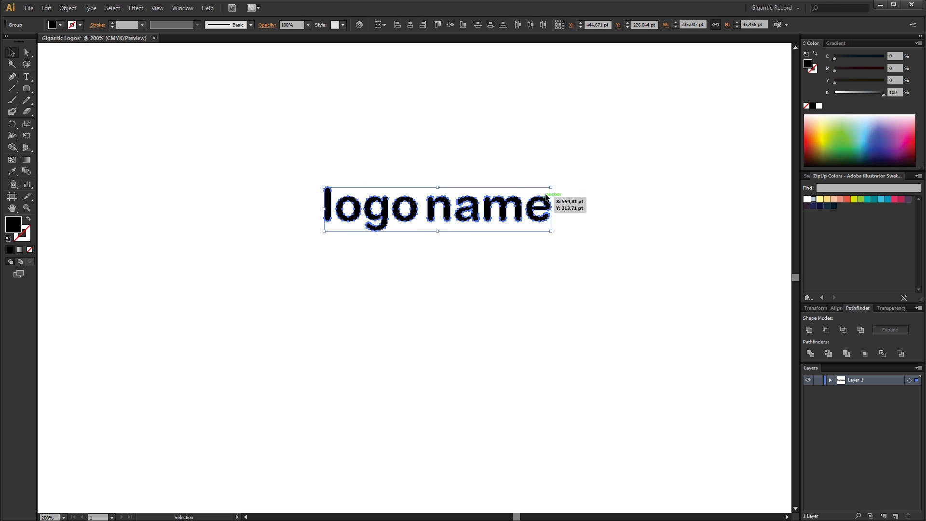
{"action": "left_click_drag", "start_coordinate": [441, 203], "coordinate": [188, 118]}
{"action": "key", "text": "ctrl+shift+a"}
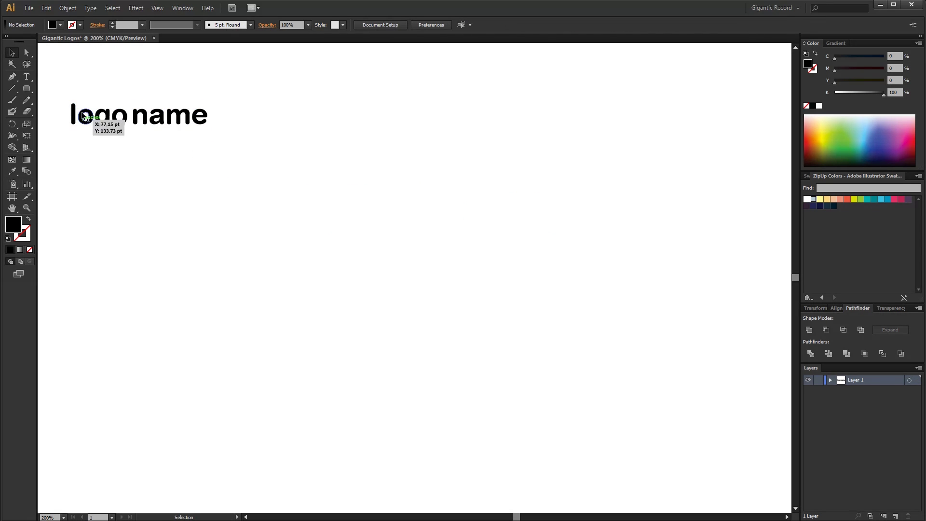
Step: Draw a thin light blue-grey rounded bar and shorten its right end slightly
{"action": "left_click_drag", "start_coordinate": [203, 219], "coordinate": [254, 219]}
{"action": "left_click", "coordinate": [813, 199]}
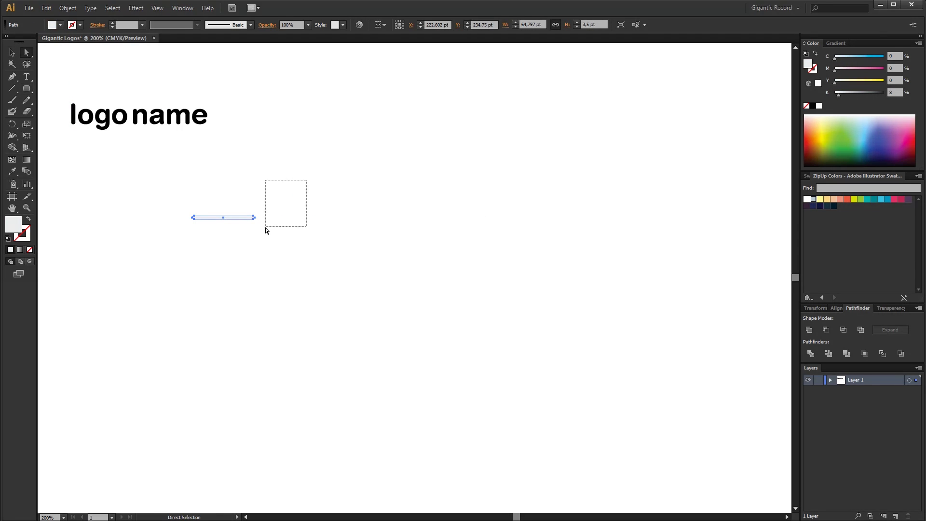
{"action": "left_click_drag", "start_coordinate": [266, 231], "coordinate": [251, 236]}
{"action": "key", "text": "Left"}
Step: Move the bar above the wordmark and centre them horizontally
{"action": "left_click", "coordinate": [12, 52]}
{"action": "left_click_drag", "start_coordinate": [96, 78], "coordinate": [207, 145]}
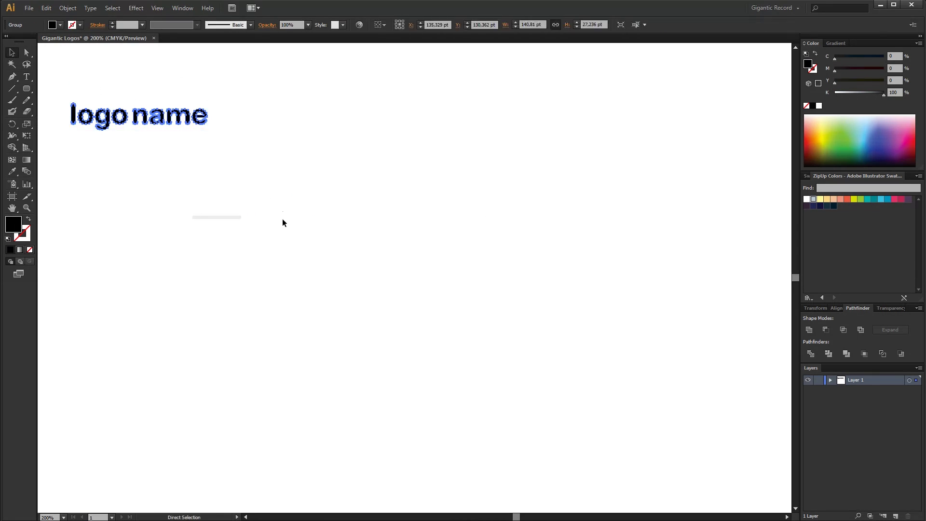
{"action": "left_click_drag", "start_coordinate": [230, 217], "coordinate": [150, 122]}
{"action": "left_click", "coordinate": [409, 29]}
{"action": "left_click", "coordinate": [461, 207]}
Step: Draw a tall rounded pill near the centre and fill it dark navy
{"action": "left_click", "coordinate": [28, 89]}
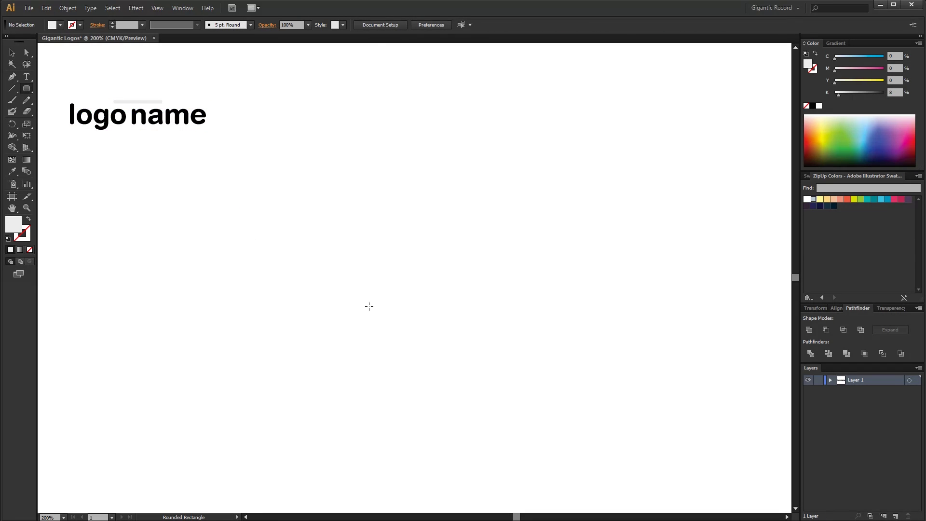
{"action": "left_click_drag", "start_coordinate": [375, 271], "coordinate": [392, 317]}
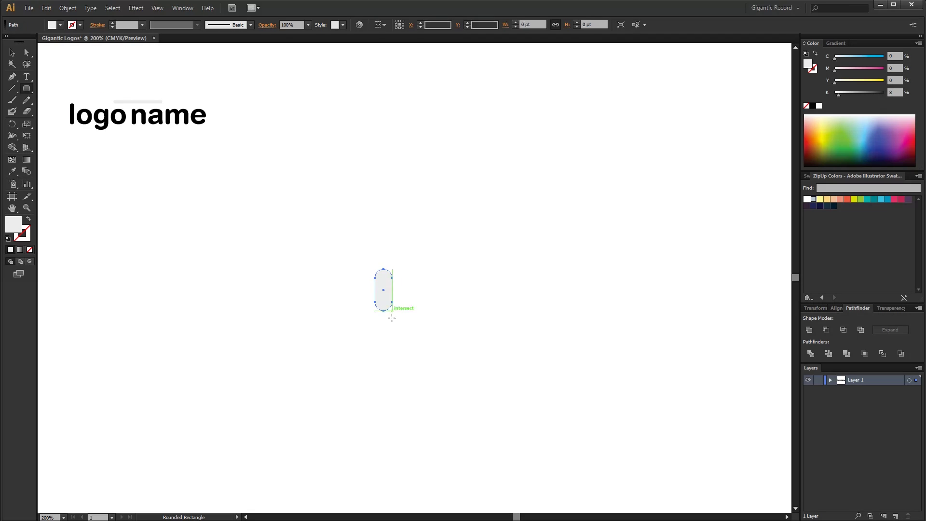
{"action": "left_click", "coordinate": [833, 206]}
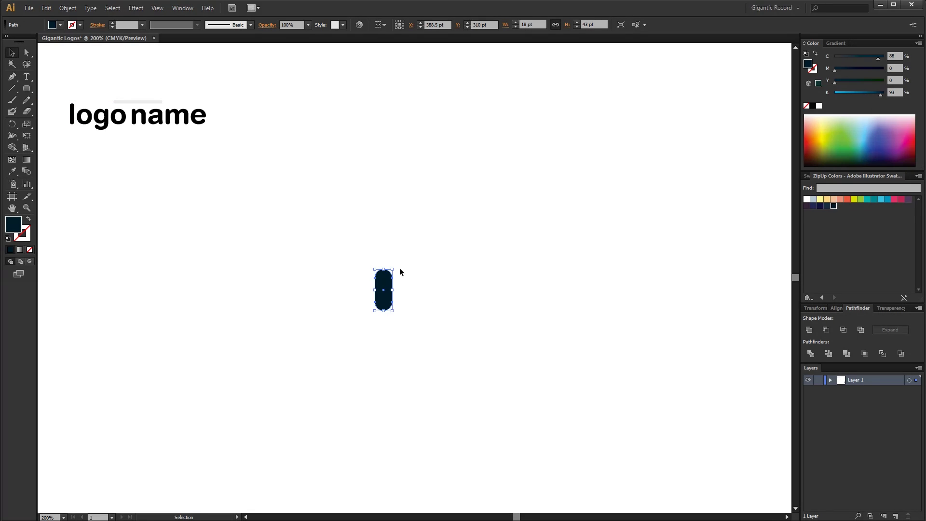
{"action": "left_click", "coordinate": [837, 307]}
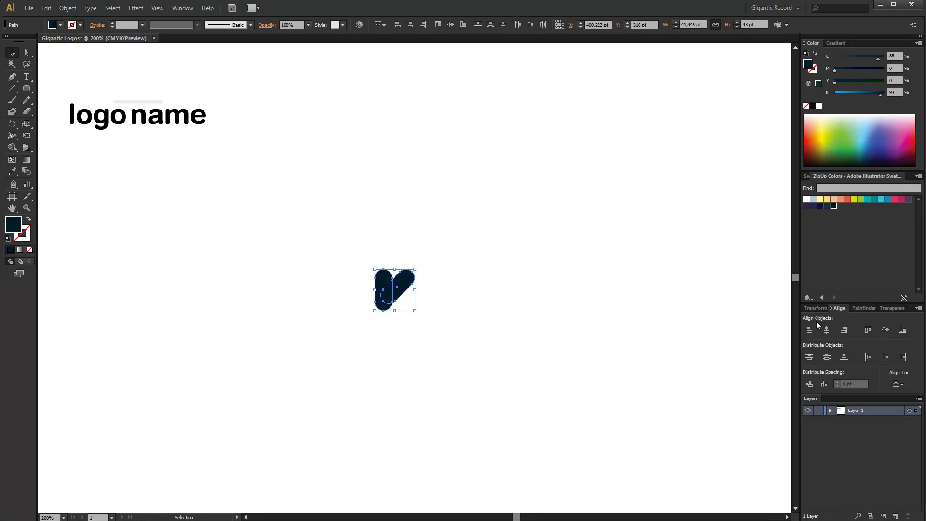
{"action": "left_click_drag", "start_coordinate": [398, 281], "coordinate": [399, 268]}
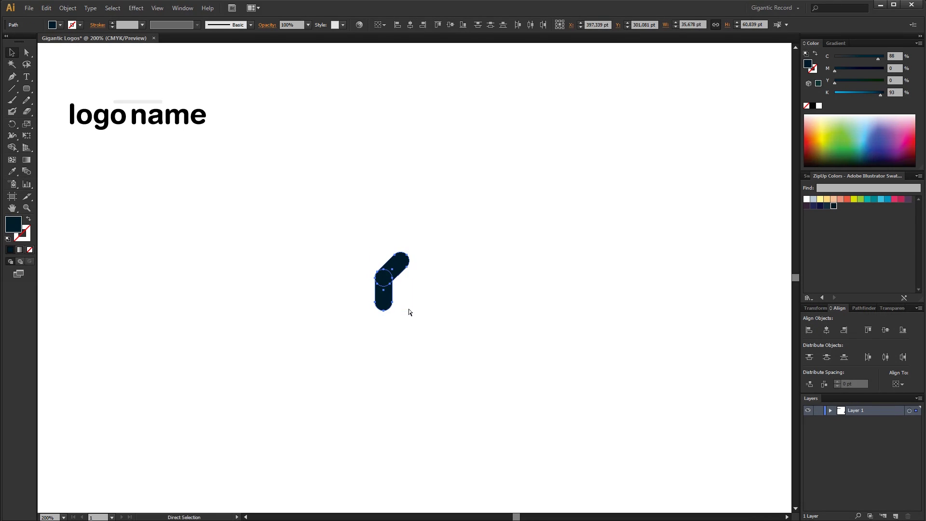
Step: Reflect a copy of the pill and place it beside the original as an arch
{"action": "right_click", "coordinate": [392, 288]}
{"action": "left_click", "coordinate": [517, 440]}
{"action": "left_click", "coordinate": [757, 418]}
{"action": "left_click_drag", "start_coordinate": [399, 284], "coordinate": [434, 285]}
{"action": "left_click_drag", "start_coordinate": [446, 251], "coordinate": [477, 227]}
{"action": "left_click", "coordinate": [513, 256]}
Step: Duplicate the pill pairs into a row of four Y shapes
{"action": "left_click", "coordinate": [454, 263]}
{"action": "mouse_move", "coordinate": [351, 266]}
{"action": "left_mouse_down"}
{"action": "mouse_move", "coordinate": [394, 300]}
{"action": "mouse_move", "coordinate": [531, 303]}
{"action": "left_mouse_up"}
{"action": "left_click", "coordinate": [459, 296]}
{"action": "left_click_drag", "start_coordinate": [459, 296], "coordinate": [316, 296]}
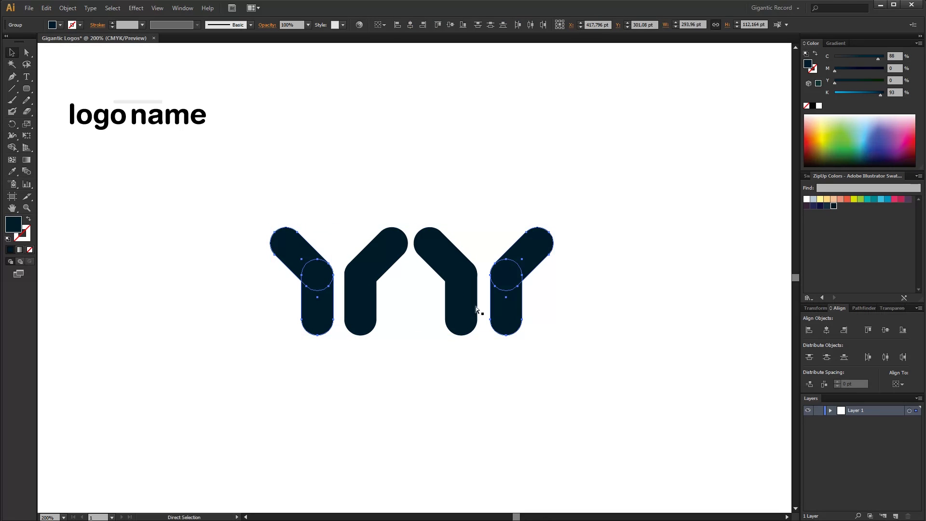
{"action": "left_click_drag", "start_coordinate": [425, 328], "coordinate": [665, 342]}
Step: Draw a navy circle to the left of the Y shapes
{"action": "left_click", "coordinate": [665, 343]}
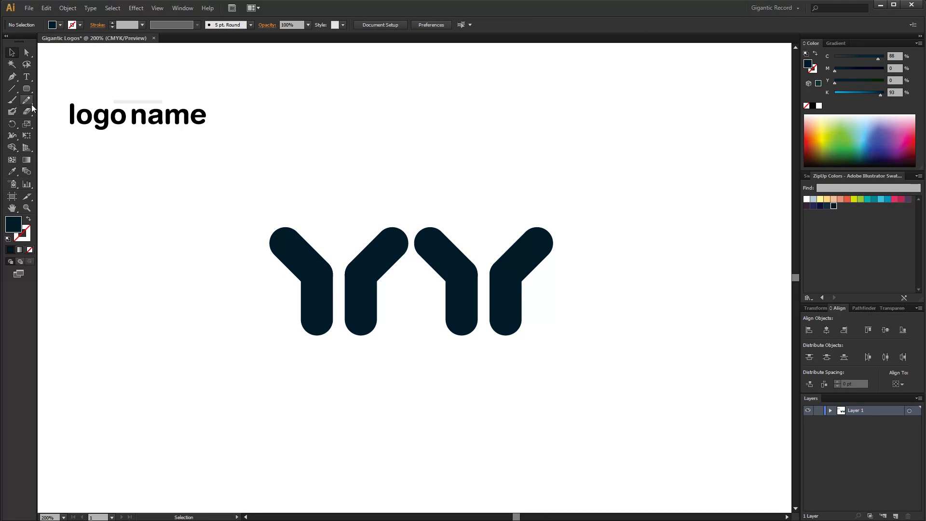
{"action": "left_click_drag", "start_coordinate": [27, 89], "coordinate": [82, 110]}
{"action": "mouse_move", "coordinate": [186, 227]}
{"action": "left_mouse_down"}
{"action": "mouse_move", "coordinate": [223, 274]}
{"action": "mouse_move", "coordinate": [342, 246]}
{"action": "mouse_move", "coordinate": [487, 234]}
{"action": "left_mouse_up"}
{"action": "key", "text": "v"}
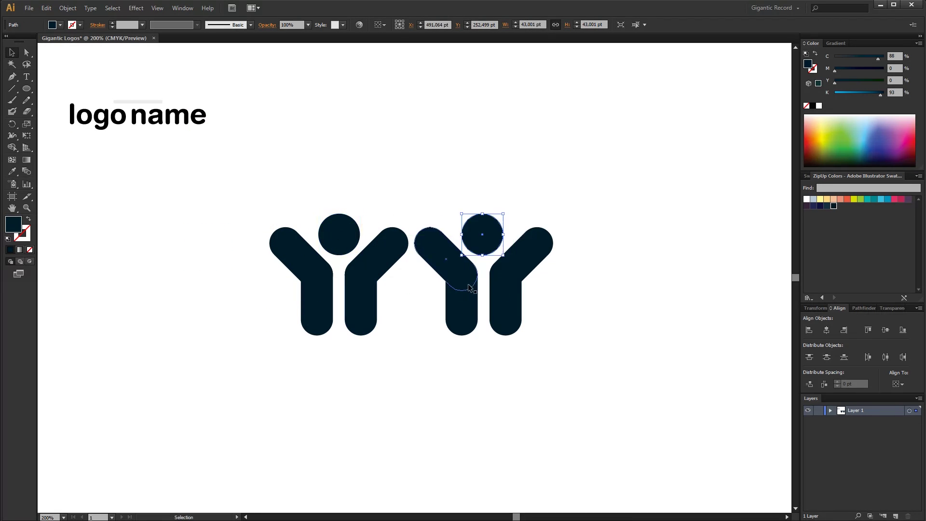
Step: Slide the second figure's arm and circle head left onto the first figure
{"action": "left_click", "coordinate": [500, 340]}
{"action": "right_click", "coordinate": [453, 298]}
{"action": "left_click_drag", "start_coordinate": [467, 295], "coordinate": [430, 296]}
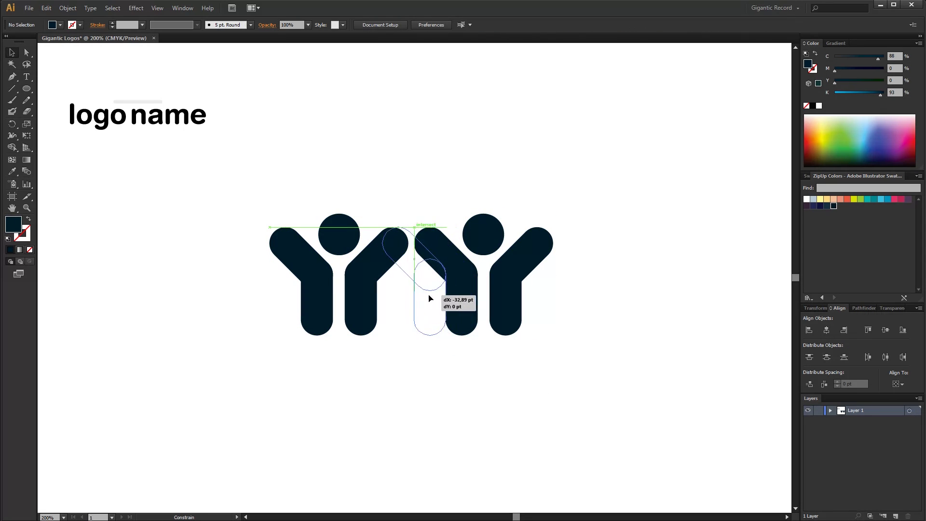
{"action": "right_click", "coordinate": [516, 291]}
{"action": "left_click_drag", "start_coordinate": [505, 285], "coordinate": [472, 289]}
{"action": "left_click", "coordinate": [539, 329]}
Step: Fill the middle inverted-V shape crimson and shrink the whole logo
{"action": "left_click_drag", "start_coordinate": [415, 367], "coordinate": [361, 270]}
{"action": "left_click", "coordinate": [901, 199]}
{"action": "left_click_drag", "start_coordinate": [543, 180], "coordinate": [285, 314]}
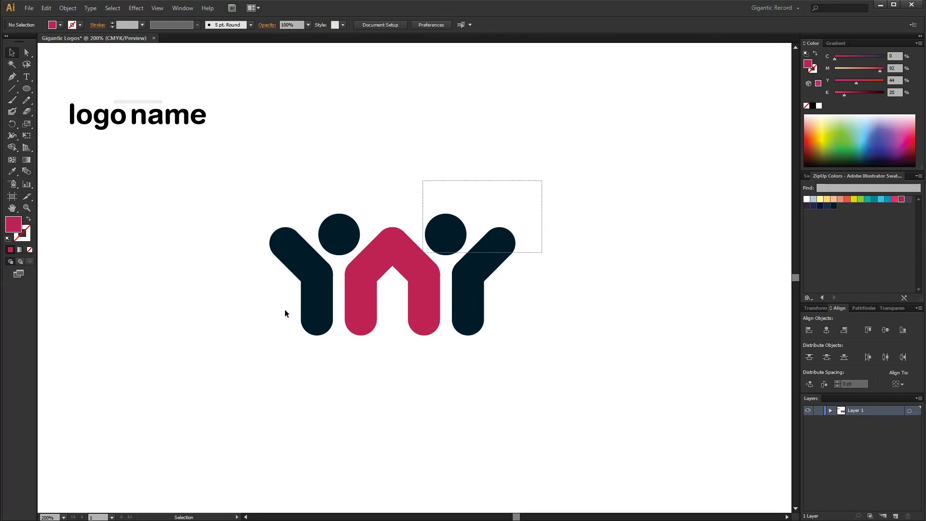
{"action": "left_click_drag", "start_coordinate": [515, 213], "coordinate": [478, 262]}
Step: Place a copy of 'logo name' below the logo and enlarge the logo slightly
{"action": "left_click", "coordinate": [138, 115]}
{"action": "mouse_move", "coordinate": [169, 116]}
{"action": "left_mouse_down"}
{"action": "mouse_move", "coordinate": [446, 280]}
{"action": "mouse_move", "coordinate": [467, 342]}
{"action": "left_mouse_up"}
{"action": "left_click", "coordinate": [417, 265]}
{"action": "mouse_move", "coordinate": [419, 267]}
{"action": "left_mouse_down"}
{"action": "mouse_move", "coordinate": [456, 246]}
{"action": "mouse_move", "coordinate": [461, 296]}
{"action": "left_mouse_up"}
{"action": "left_click", "coordinate": [508, 307]}
Step: Group the logo with its caption, shrink it into the top-right, and draw a tall grey pill
{"action": "left_click_drag", "start_coordinate": [508, 229], "coordinate": [340, 361]}
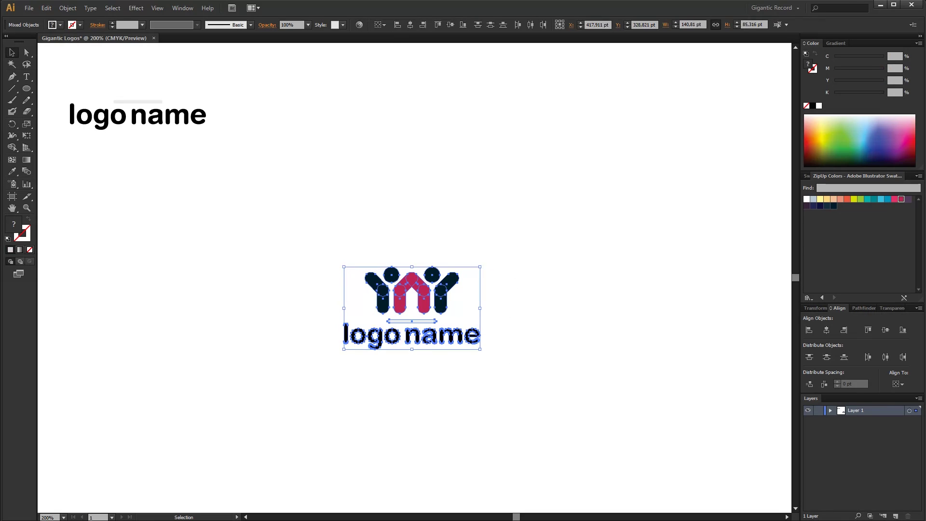
{"action": "left_click", "coordinate": [574, 129]}
{"action": "key", "text": "ctrl+g"}
{"action": "left_click_drag", "start_coordinate": [418, 314], "coordinate": [721, 110]}
{"action": "left_click_drag", "start_coordinate": [782, 64], "coordinate": [759, 72]}
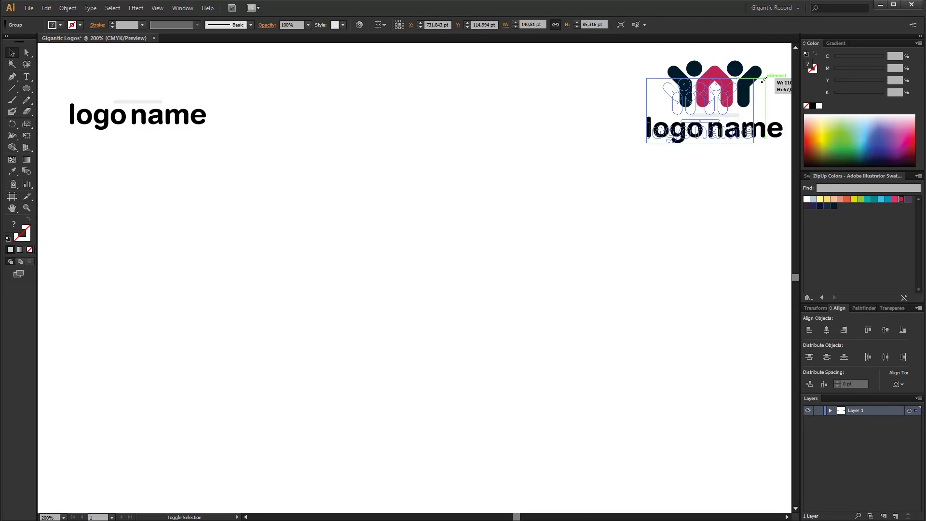
{"action": "left_click_drag", "start_coordinate": [704, 96], "coordinate": [694, 101]}
{"action": "left_click_drag", "start_coordinate": [27, 89], "coordinate": [83, 97]}
{"action": "left_click_drag", "start_coordinate": [306, 271], "coordinate": [327, 327]}
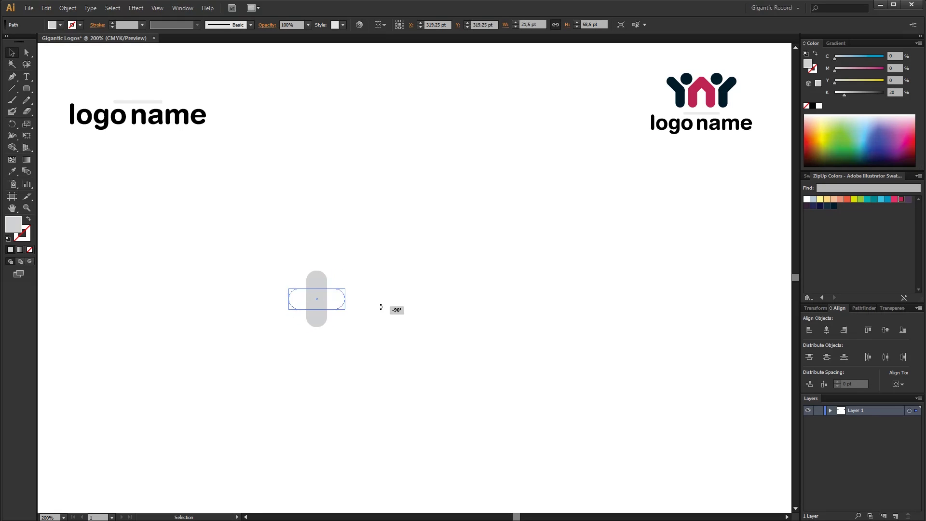
Step: Align the rotated pill copy into an L, fill it navy, and rotate it -45°
{"action": "left_click_drag", "start_coordinate": [381, 307], "coordinate": [381, 309]}
{"action": "left_click", "coordinate": [868, 330]}
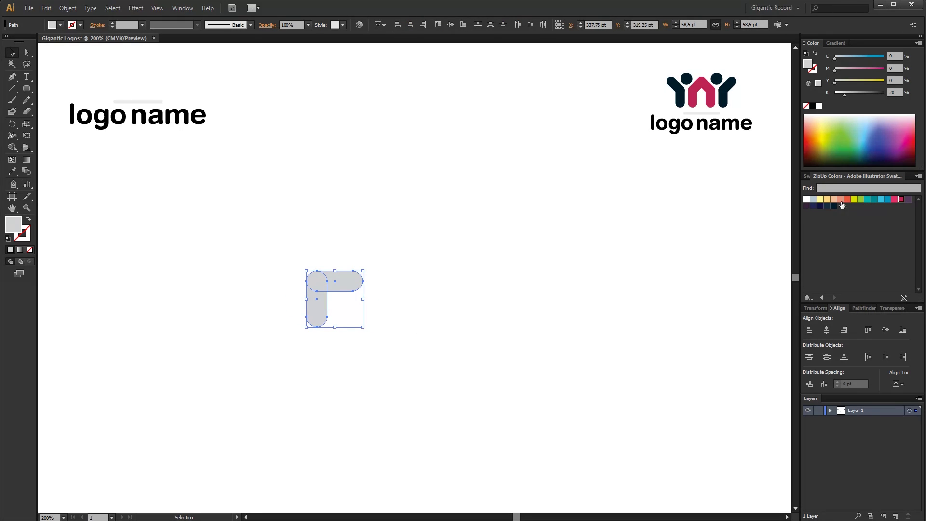
{"action": "left_click", "coordinate": [835, 206]}
{"action": "left_click", "coordinate": [858, 308]}
{"action": "mouse_move", "coordinate": [367, 277]}
{"action": "left_mouse_down"}
{"action": "mouse_move", "coordinate": [376, 291]}
{"action": "mouse_move", "coordinate": [415, 289]}
{"action": "left_mouse_up"}
Step: Add a navy circle centred under the chevron and group the two
{"action": "left_click_drag", "start_coordinate": [26, 89], "coordinate": [73, 110]}
{"action": "mouse_move", "coordinate": [357, 319]}
{"action": "left_mouse_down"}
{"action": "mouse_move", "coordinate": [385, 347]}
{"action": "mouse_move", "coordinate": [357, 328]}
{"action": "left_mouse_up"}
{"action": "key", "text": "v"}
{"action": "left_click", "coordinate": [357, 270], "text": "shift"}
{"action": "left_click", "coordinate": [837, 308]}
{"action": "left_click", "coordinate": [827, 330]}
{"action": "left_click", "coordinate": [528, 347]}
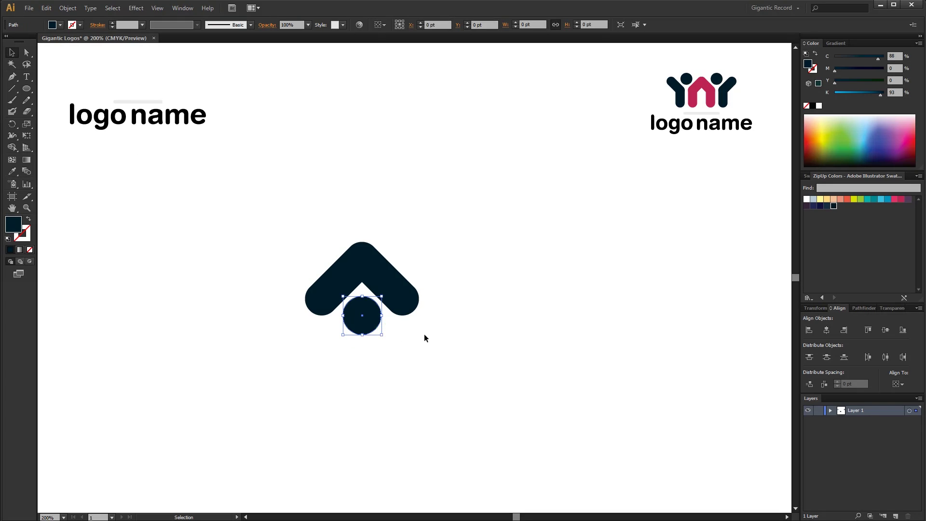
{"action": "left_click", "coordinate": [409, 301], "text": "shift"}
{"action": "key", "text": "ctrl+g"}
Step: Arrange rotated and mirrored copies into a 2×2 grid and fill the top-left unit pale yellow
{"action": "left_click_drag", "start_coordinate": [425, 340], "coordinate": [443, 279]}
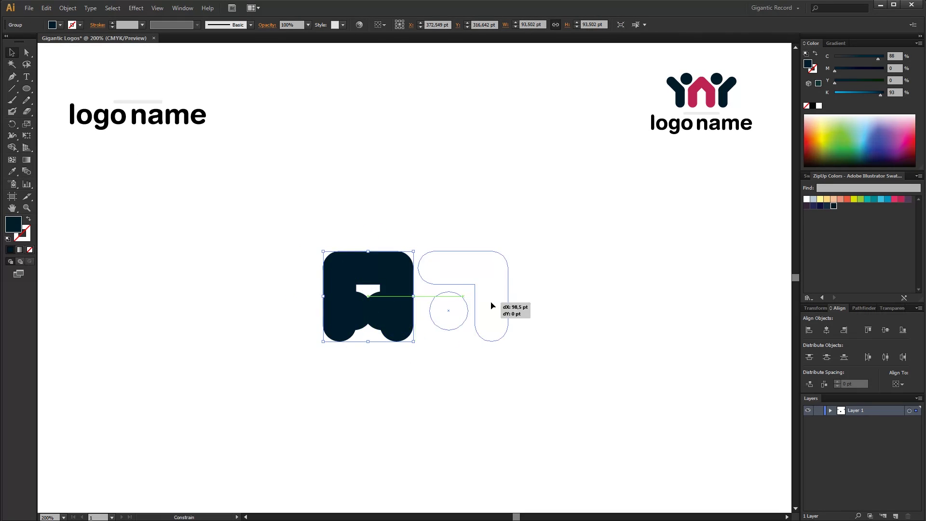
{"action": "left_click_drag", "start_coordinate": [414, 327], "coordinate": [513, 327]}
{"action": "left_click_drag", "start_coordinate": [523, 257], "coordinate": [311, 335]}
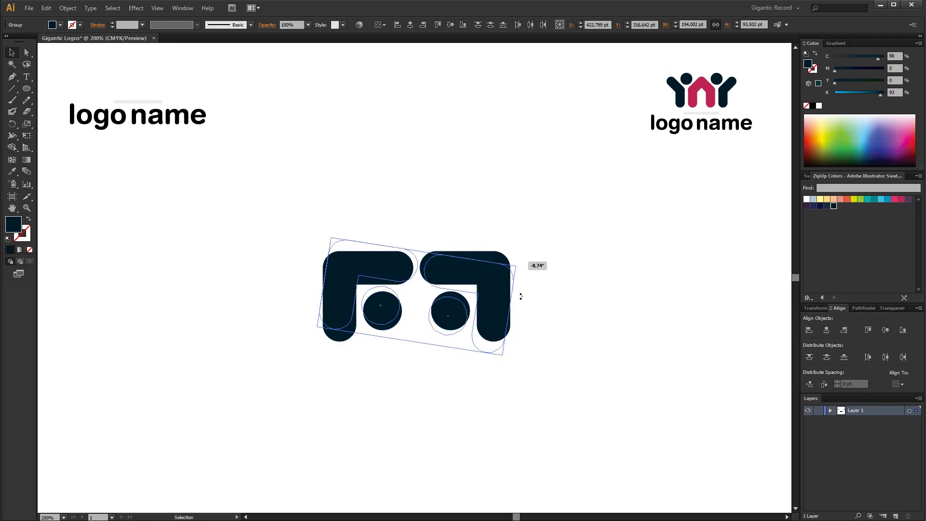
{"action": "left_click_drag", "start_coordinate": [446, 333], "coordinate": [446, 423]}
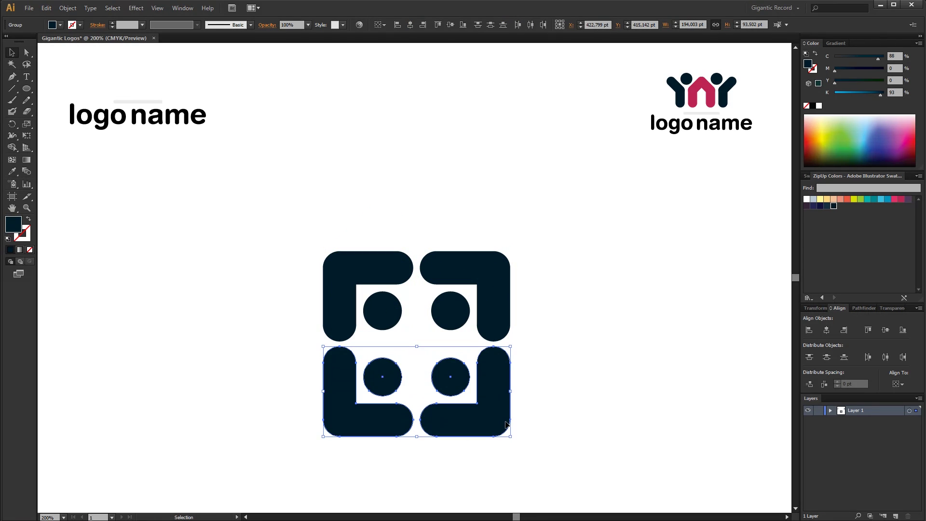
{"action": "left_click", "coordinate": [537, 404]}
{"action": "left_click", "coordinate": [381, 270]}
{"action": "left_click", "coordinate": [820, 200]}
Step: Colour the corner groups gold, crimson and teal
{"action": "left_click_drag", "start_coordinate": [873, 80], "coordinate": [884, 80]}
{"action": "left_click_drag", "start_coordinate": [837, 68], "coordinate": [846, 68]}
{"action": "left_click", "coordinate": [502, 264]}
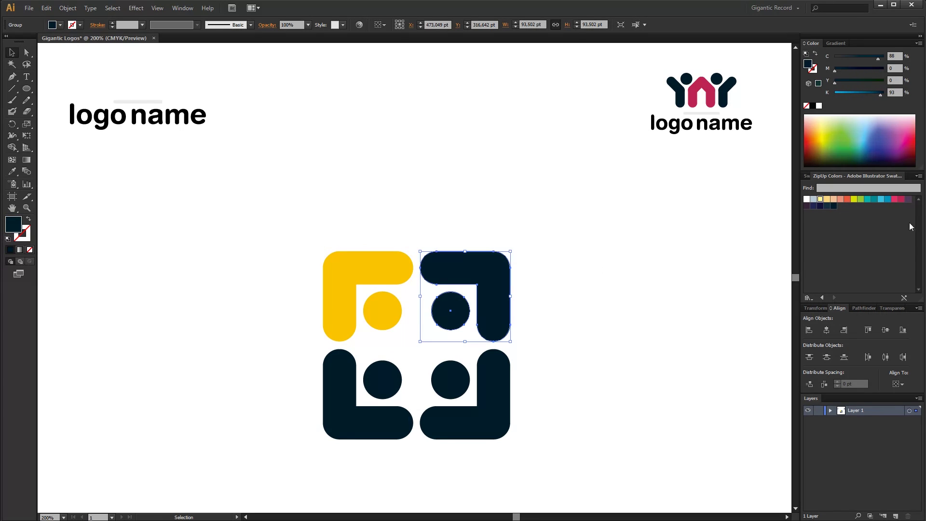
{"action": "left_click", "coordinate": [901, 199]}
{"action": "left_click", "coordinate": [369, 408]}
{"action": "left_click", "coordinate": [867, 199]}
Step: Rotate the mark 45° into a diamond, centre a 'logo name' copy below, and group them
{"action": "left_click_drag", "start_coordinate": [578, 252], "coordinate": [320, 443]}
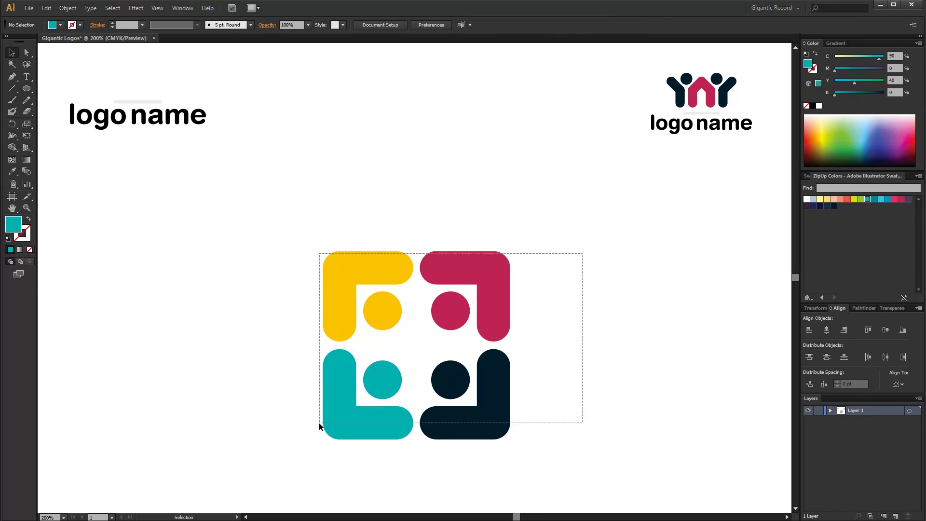
{"action": "mouse_move", "coordinate": [517, 252]}
{"action": "left_mouse_down"}
{"action": "mouse_move", "coordinate": [548, 347]}
{"action": "mouse_move", "coordinate": [451, 327]}
{"action": "mouse_move", "coordinate": [452, 239]}
{"action": "left_mouse_up"}
{"action": "left_click", "coordinate": [145, 116]}
{"action": "mouse_move", "coordinate": [145, 116]}
{"action": "left_mouse_down"}
{"action": "mouse_move", "coordinate": [423, 284]}
{"action": "mouse_move", "coordinate": [425, 329]}
{"action": "left_mouse_up"}
{"action": "left_click_drag", "start_coordinate": [500, 313], "coordinate": [294, 56]}
{"action": "left_click", "coordinate": [411, 25]}
{"action": "key", "text": "ctrl+g"}
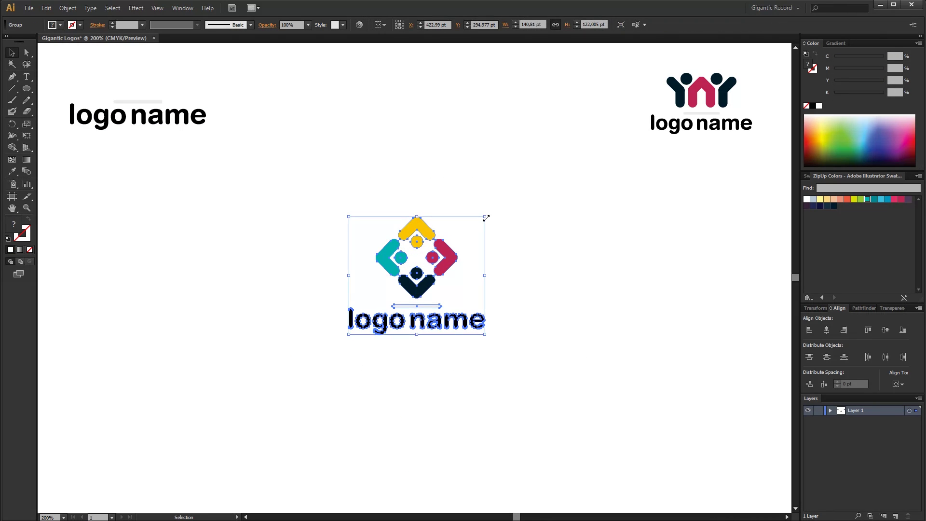
Step: Shrink the diamond lockup and move it to the top-right
{"action": "left_click_drag", "start_coordinate": [486, 218], "coordinate": [439, 256]}
{"action": "left_click_drag", "start_coordinate": [408, 286], "coordinate": [715, 172]}
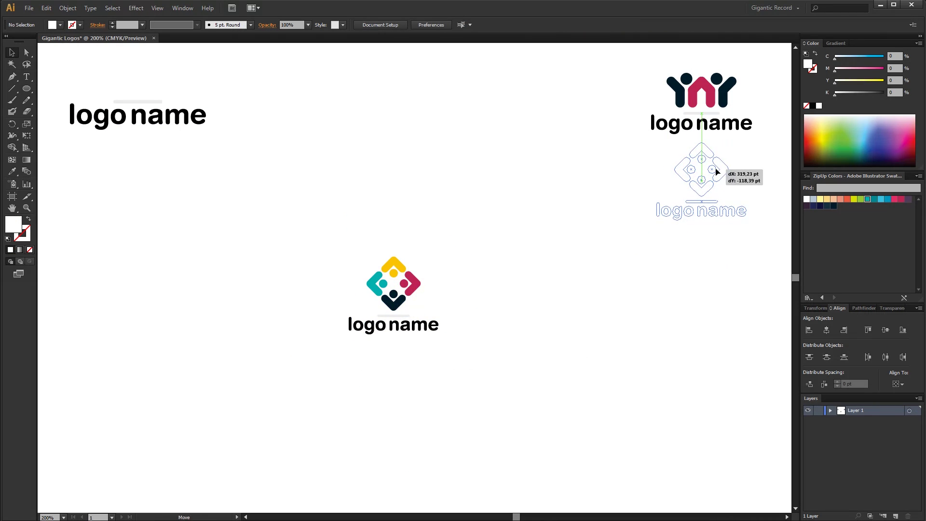
{"action": "right_click", "coordinate": [517, 292]}
Step: Draw a rounded rectangle with a 7 pt dark navy stroke and no fill
{"action": "left_click", "coordinate": [323, 320]}
{"action": "left_click_drag", "start_coordinate": [29, 91], "coordinate": [48, 99]}
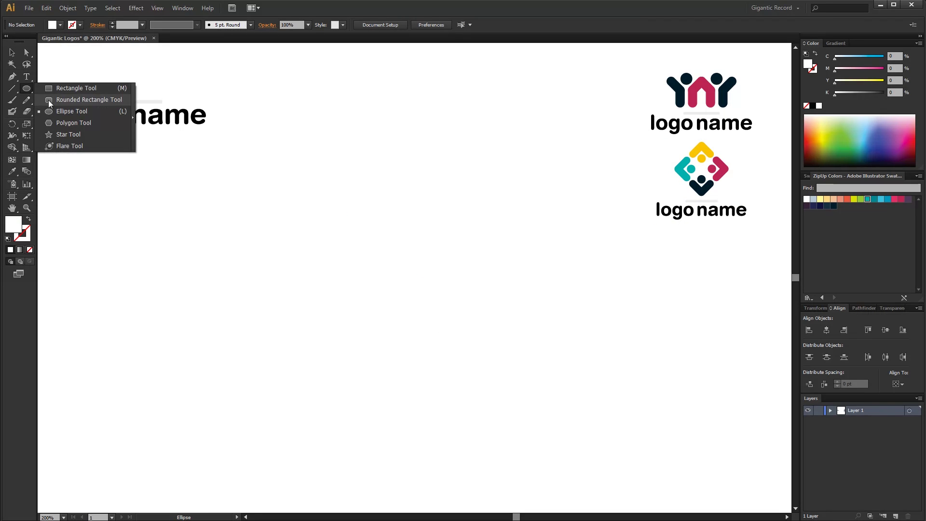
{"action": "left_click_drag", "start_coordinate": [292, 270], "coordinate": [346, 307]}
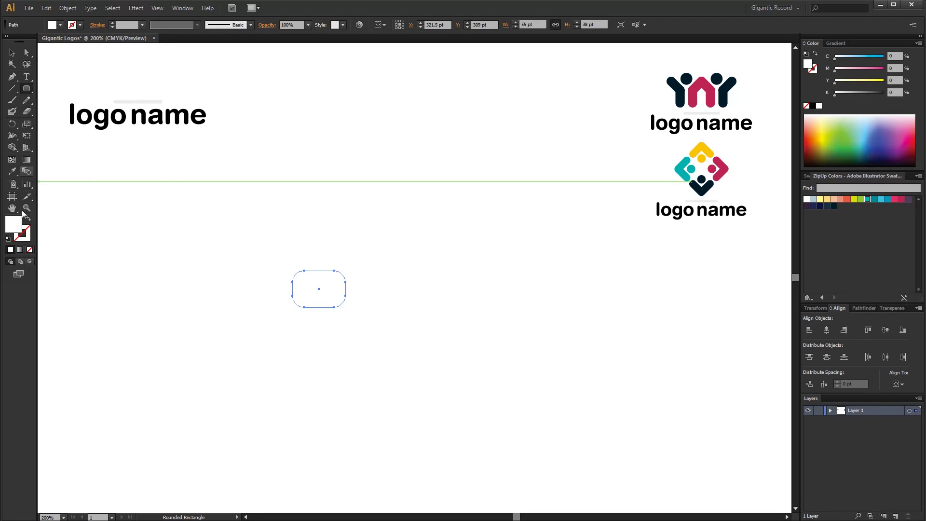
{"action": "left_click", "coordinate": [834, 205]}
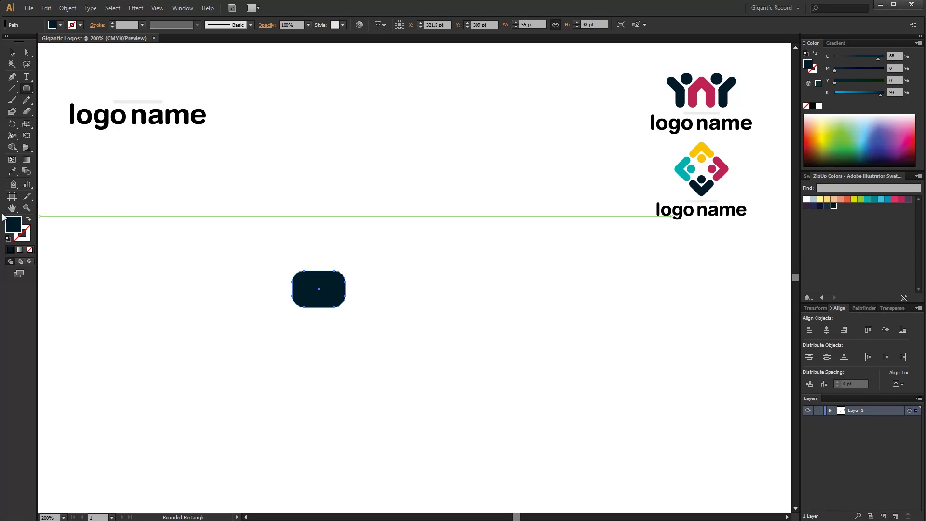
{"action": "left_click", "coordinate": [28, 219]}
{"action": "left_click", "coordinate": [112, 24]}
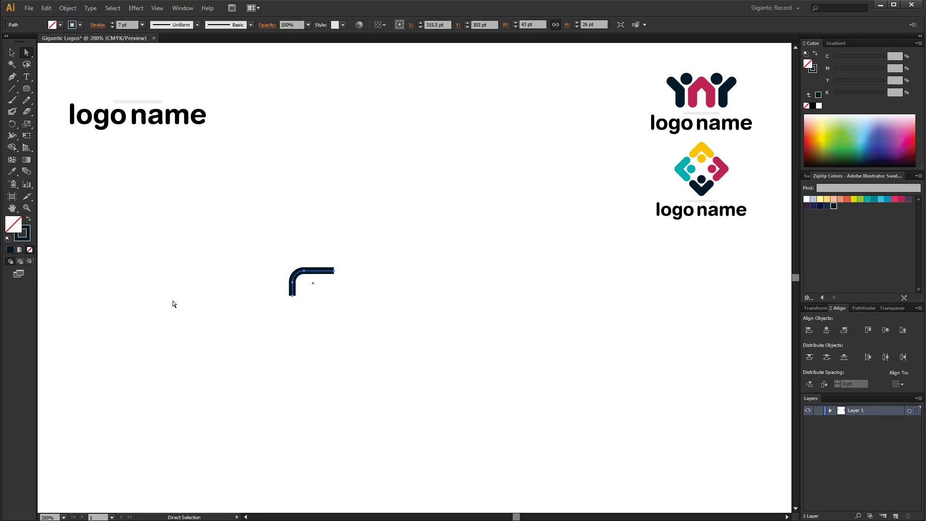
Step: Outline the stroke into a corner shape and add a rotated copy forming an S
{"action": "left_click", "coordinate": [99, 24]}
{"action": "left_click", "coordinate": [68, 8]}
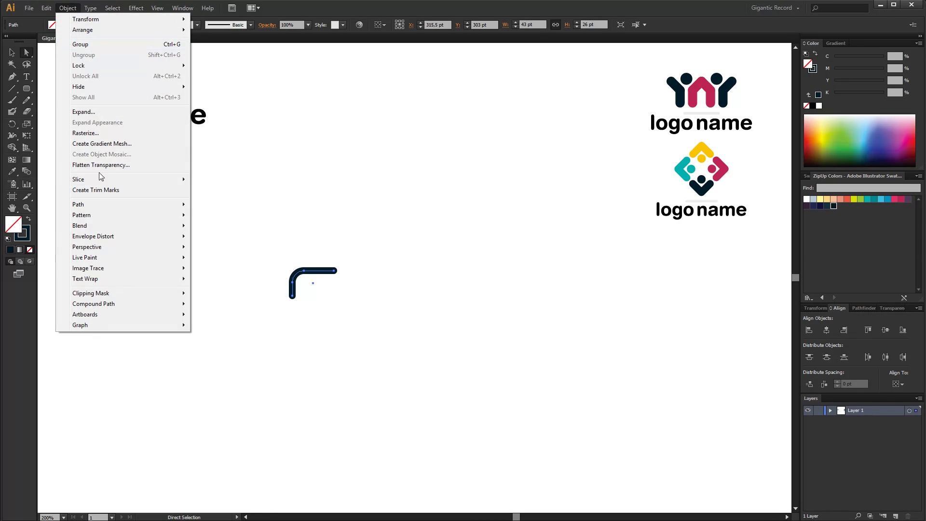
{"action": "left_click", "coordinate": [211, 231]}
{"action": "mouse_move", "coordinate": [335, 271]}
{"action": "left_mouse_down"}
{"action": "mouse_move", "coordinate": [392, 247]}
{"action": "mouse_move", "coordinate": [285, 302]}
{"action": "left_mouse_up"}
{"action": "left_click_drag", "start_coordinate": [393, 289], "coordinate": [385, 315]}
{"action": "left_click", "coordinate": [384, 314]}
{"action": "left_click", "coordinate": [412, 325]}
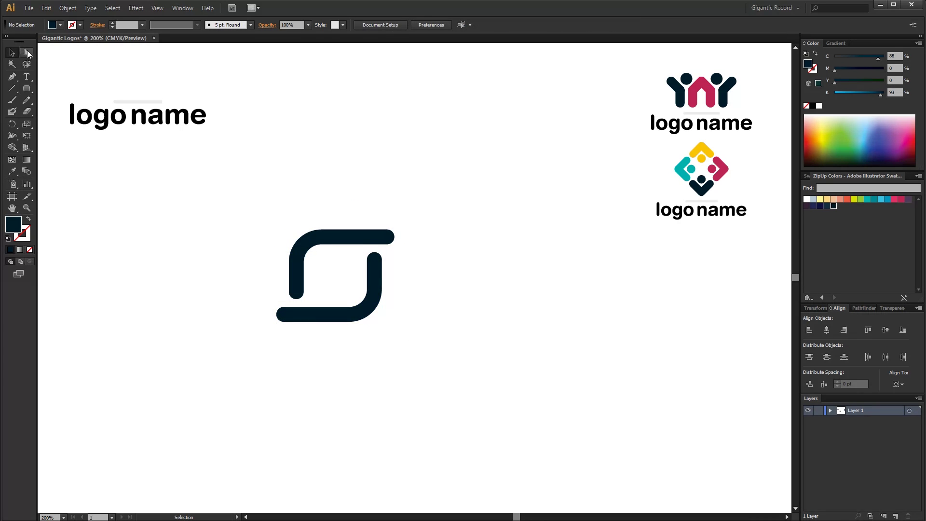
Step: Nudge the lower half of the S upward
{"action": "left_click_drag", "start_coordinate": [218, 272], "coordinate": [220, 273]}
{"action": "key", "text": "Up"}
{"action": "key", "text": "Up"}
{"action": "key", "text": "Up"}
{"action": "key", "text": "v"}
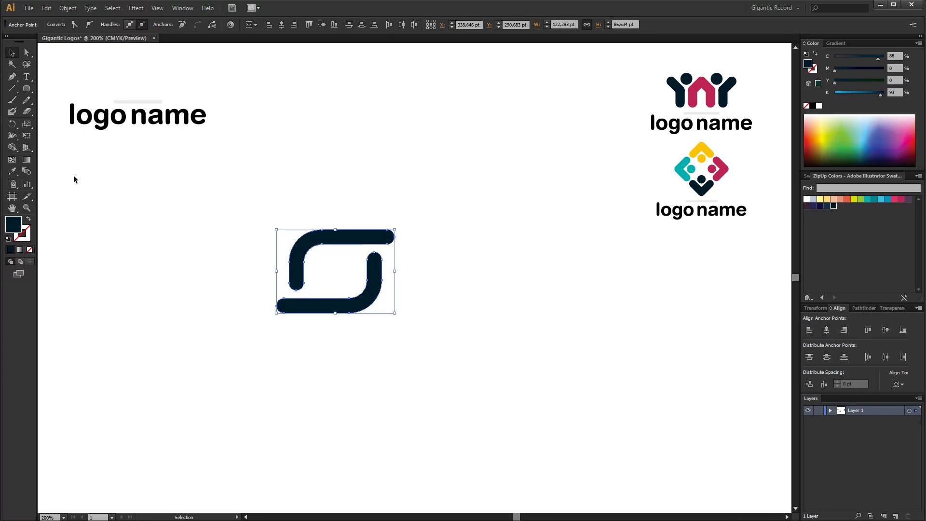
{"action": "left_click", "coordinate": [74, 178]}
Step: Draw a circle inside the S and a smaller white-filled copy at its centre
{"action": "left_click", "coordinate": [26, 89]}
{"action": "left_click_drag", "start_coordinate": [26, 88], "coordinate": [62, 89]}
{"action": "left_click_drag", "start_coordinate": [319, 252], "coordinate": [357, 290]}
{"action": "left_click", "coordinate": [12, 53]}
{"action": "left_click_drag", "start_coordinate": [358, 253], "coordinate": [350, 266]}
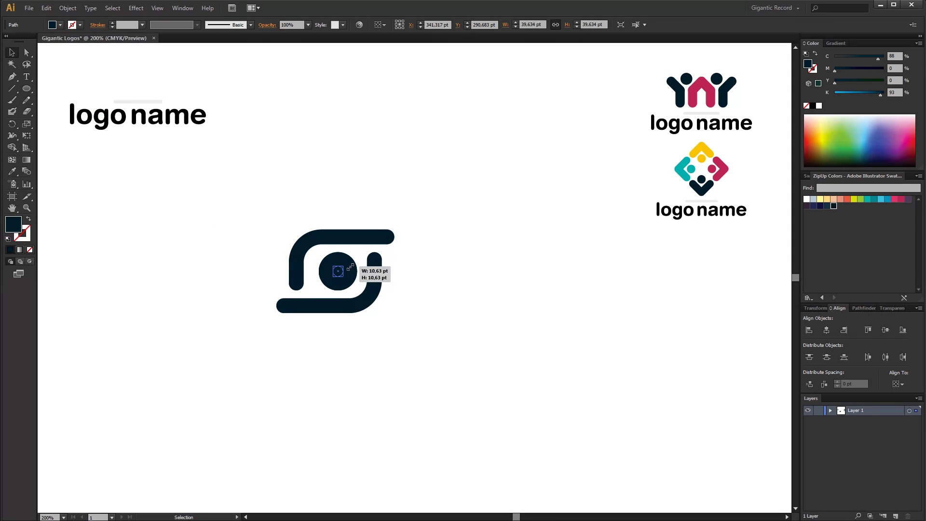
{"action": "left_click", "coordinate": [806, 199]}
Step: Subtract the inner circle with Minus Front to make a ring, centred in the S
{"action": "left_click", "coordinate": [324, 266], "text": "shift"}
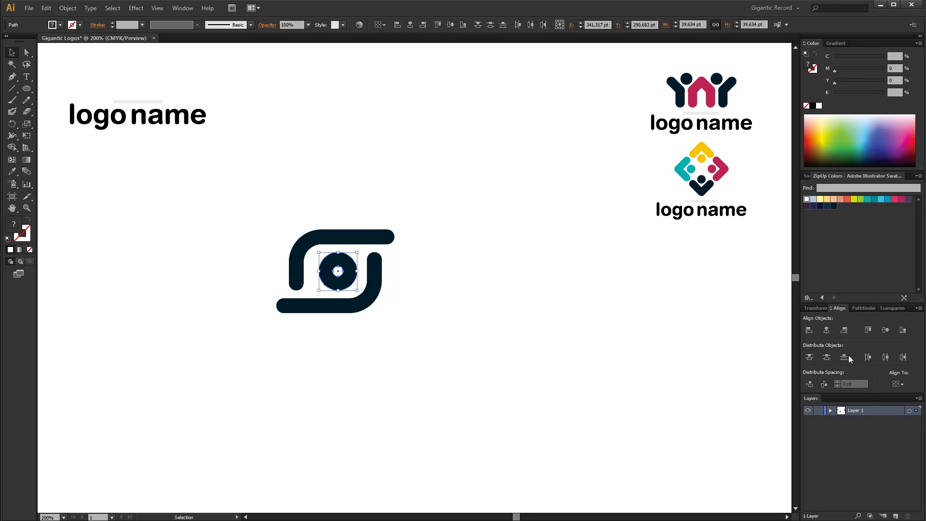
{"action": "left_click", "coordinate": [864, 308]}
{"action": "left_click", "coordinate": [825, 330]}
{"action": "left_click", "coordinate": [434, 327]}
{"action": "left_click_drag", "start_coordinate": [434, 327], "coordinate": [391, 297]}
{"action": "left_click", "coordinate": [839, 309]}
{"action": "left_click", "coordinate": [885, 330]}
{"action": "left_click", "coordinate": [379, 306]}
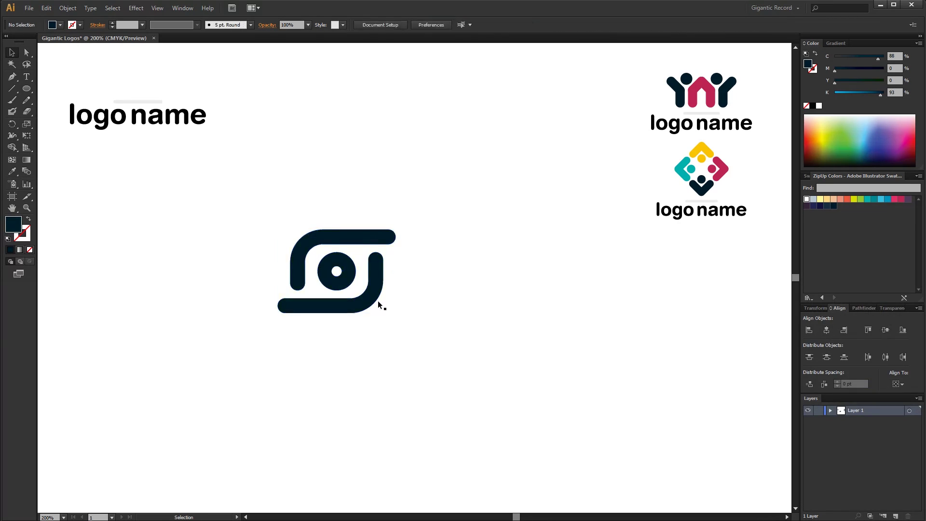
Step: Fill the small dot pink and place it at the S mark's upper right
{"action": "left_click", "coordinate": [901, 199]}
{"action": "key", "text": "v"}
{"action": "left_click_drag", "start_coordinate": [422, 257], "coordinate": [371, 257]}
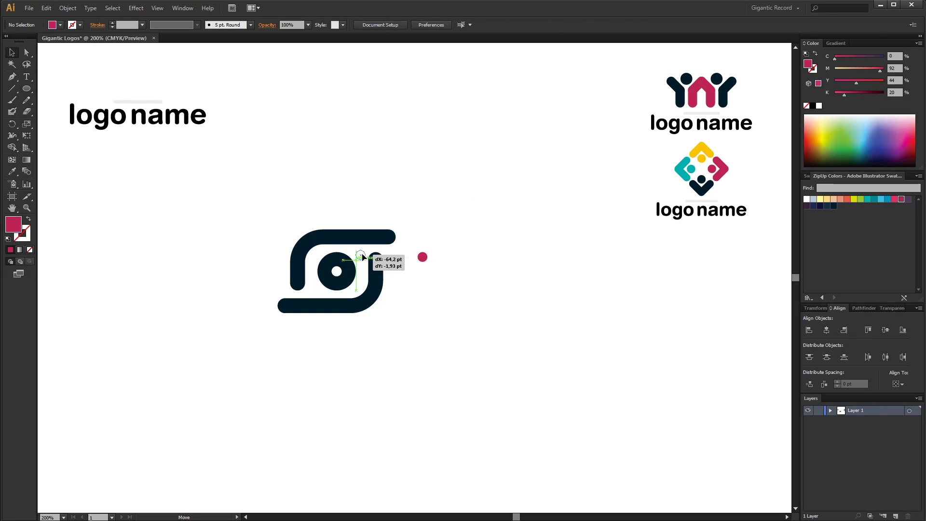
{"action": "mouse_move", "coordinate": [380, 328]}
{"action": "left_mouse_down"}
{"action": "mouse_move", "coordinate": [393, 232]}
{"action": "mouse_move", "coordinate": [361, 252]}
{"action": "left_mouse_up"}
{"action": "mouse_move", "coordinate": [353, 309]}
{"action": "left_mouse_down"}
{"action": "mouse_move", "coordinate": [403, 294]}
{"action": "mouse_move", "coordinate": [386, 325]}
{"action": "left_mouse_up"}
Step: Paste a copy of the 'logo name' text below the S mark and make 'logo' pink
{"action": "left_click", "coordinate": [129, 160]}
{"action": "left_click", "coordinate": [140, 102]}
{"action": "key", "text": "ctrl+c"}
{"action": "key", "text": "ctrl+v"}
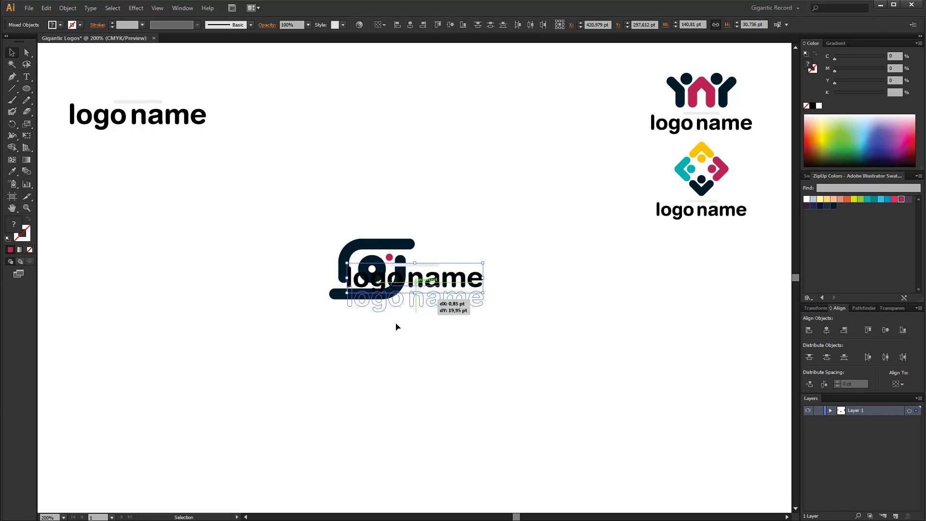
{"action": "left_click", "coordinate": [462, 360]}
{"action": "double_click", "coordinate": [337, 321]}
{"action": "left_click", "coordinate": [901, 198]}
{"action": "double_click", "coordinate": [636, 291]}
Step: Shrink the S logo with its caption and place it below the other right-column logos
{"action": "left_click_drag", "start_coordinate": [469, 205], "coordinate": [328, 333]}
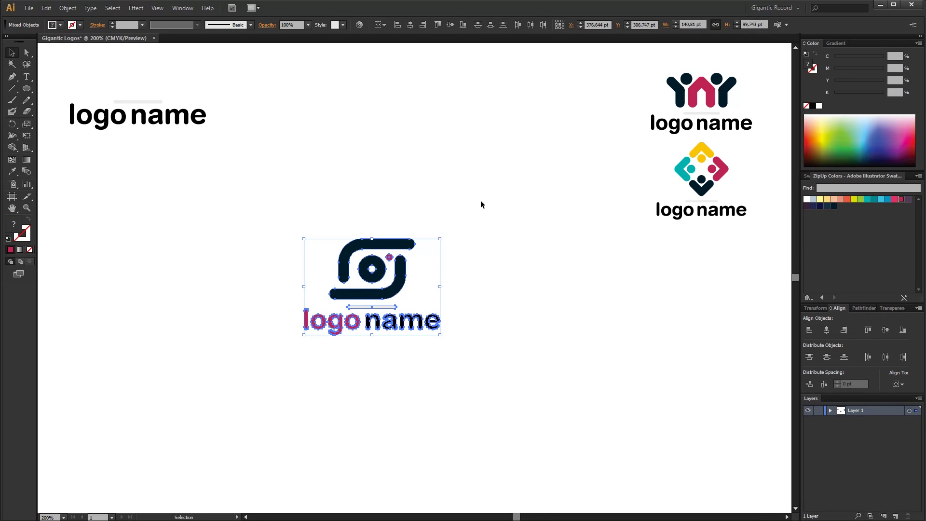
{"action": "left_click_drag", "start_coordinate": [440, 238], "coordinate": [401, 266]}
{"action": "left_click", "coordinate": [410, 337]}
{"action": "mouse_move", "coordinate": [392, 327]}
{"action": "left_mouse_down"}
{"action": "mouse_move", "coordinate": [746, 292]}
{"action": "mouse_move", "coordinate": [741, 305]}
{"action": "left_mouse_up"}
{"action": "left_click", "coordinate": [428, 366]}
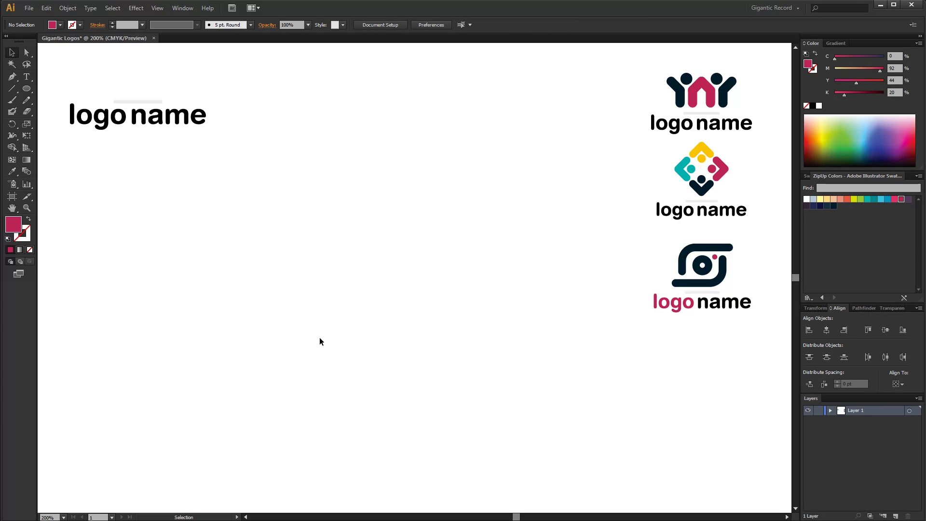
{"action": "left_click_drag", "start_coordinate": [27, 88], "coordinate": [63, 98]}
Step: Draw a tall rounded pill, shorten it and fill it dark navy
{"action": "left_click_drag", "start_coordinate": [368, 213], "coordinate": [388, 260]}
{"action": "left_click", "coordinate": [12, 53]}
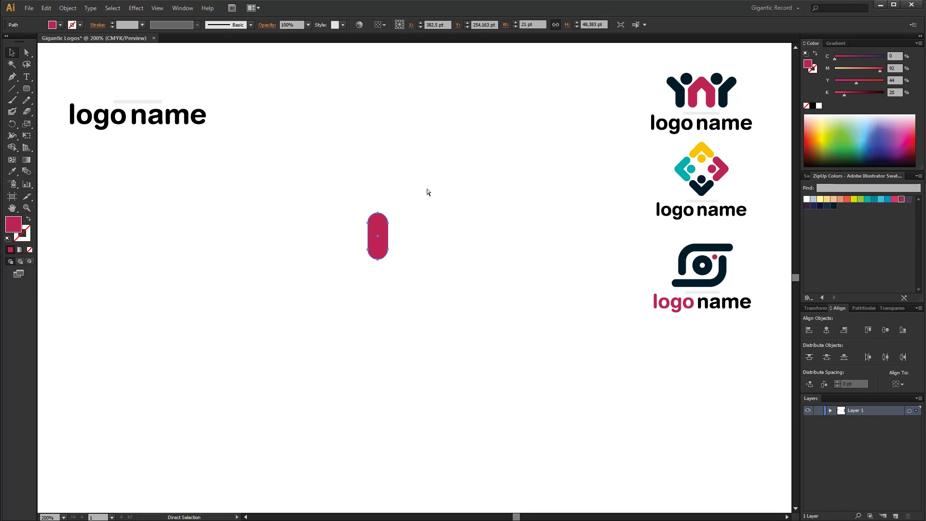
{"action": "left_click_drag", "start_coordinate": [392, 210], "coordinate": [413, 247]}
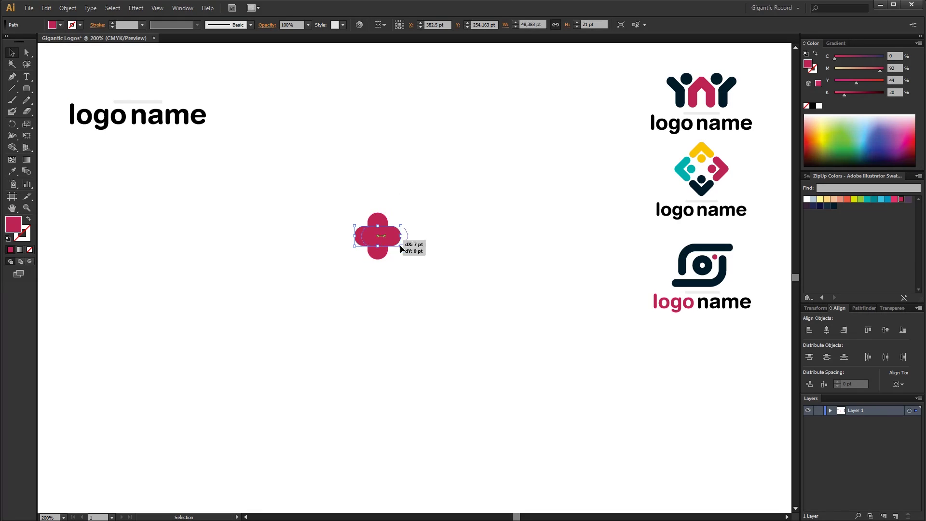
{"action": "left_click", "coordinate": [902, 331]}
{"action": "key", "text": "ctrl+shift+a"}
{"action": "mouse_move", "coordinate": [350, 208]}
{"action": "left_mouse_down"}
{"action": "mouse_move", "coordinate": [400, 225]}
{"action": "mouse_move", "coordinate": [378, 220]}
{"action": "left_mouse_up"}
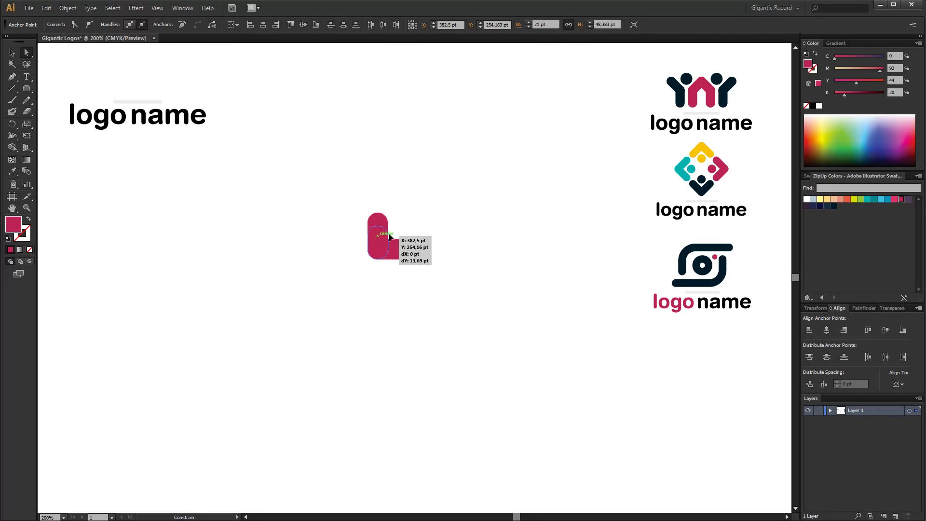
{"action": "left_click", "coordinate": [400, 249]}
{"action": "key", "text": "Delete"}
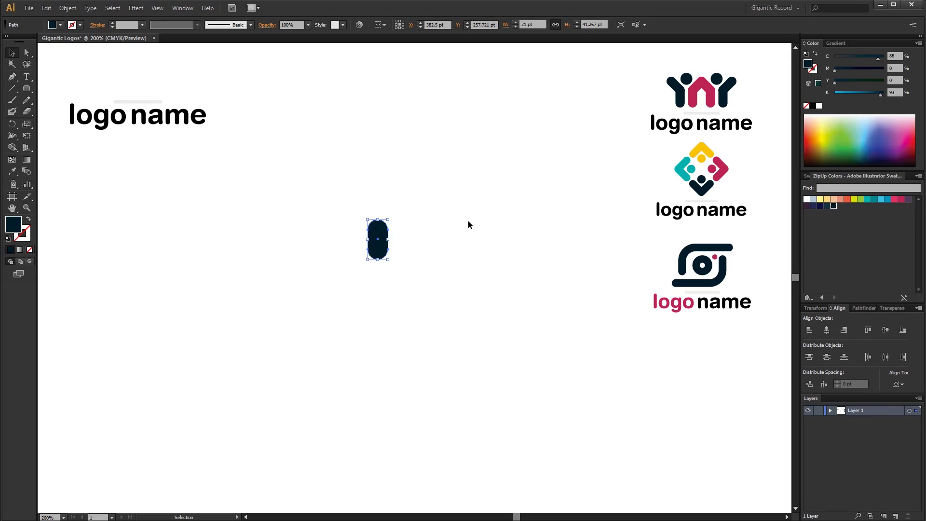
Step: Arrange rotated copies of the pill into an overlapping four-leaf clover
{"action": "left_click_drag", "start_coordinate": [401, 265], "coordinate": [430, 244]}
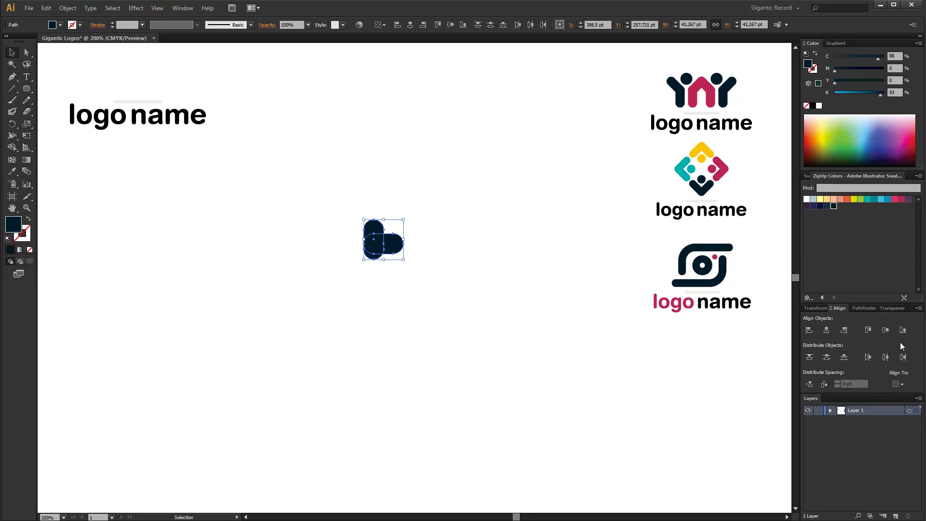
{"action": "left_click_drag", "start_coordinate": [403, 217], "coordinate": [403, 217]}
{"action": "mouse_move", "coordinate": [396, 240]}
{"action": "left_mouse_down"}
{"action": "mouse_move", "coordinate": [348, 240]}
{"action": "mouse_move", "coordinate": [326, 266]}
{"action": "mouse_move", "coordinate": [378, 295]}
{"action": "left_mouse_up"}
{"action": "mouse_move", "coordinate": [436, 332]}
{"action": "left_mouse_down"}
{"action": "mouse_move", "coordinate": [306, 278]}
{"action": "mouse_move", "coordinate": [281, 213]}
{"action": "left_mouse_up"}
Step: Divide the clover into separate pieces, ungroup them, rotate 45° and enlarge
{"action": "left_click", "coordinate": [864, 308]}
{"action": "left_click", "coordinate": [810, 354]}
{"action": "right_click", "coordinate": [367, 265]}
{"action": "left_click", "coordinate": [401, 323]}
{"action": "mouse_move", "coordinate": [406, 304]}
{"action": "left_mouse_down"}
{"action": "mouse_move", "coordinate": [420, 263]}
{"action": "mouse_move", "coordinate": [453, 253]}
{"action": "left_mouse_up"}
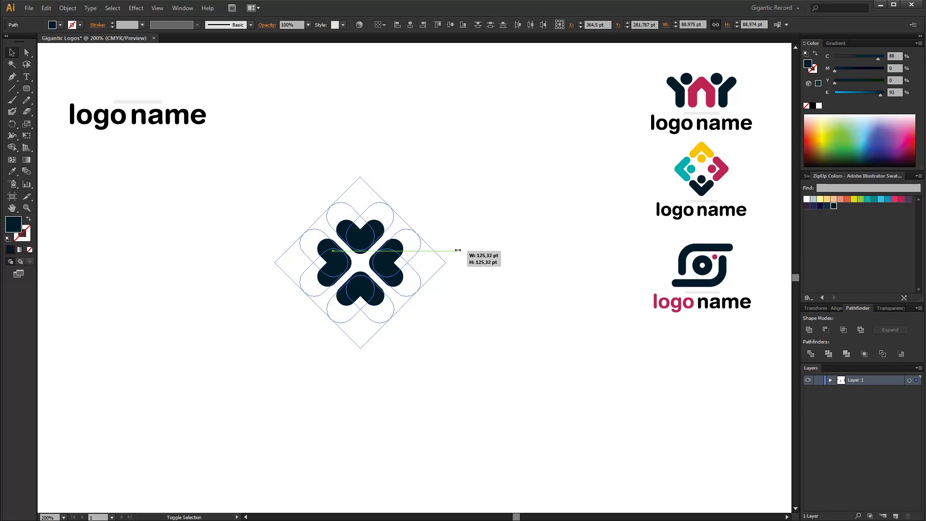
Step: Colour the top-left piece teal, the top-right green, and the centre piece bluish green
{"action": "left_click", "coordinate": [339, 214]}
{"action": "left_click", "coordinate": [874, 199]}
{"action": "left_click", "coordinate": [381, 213]}
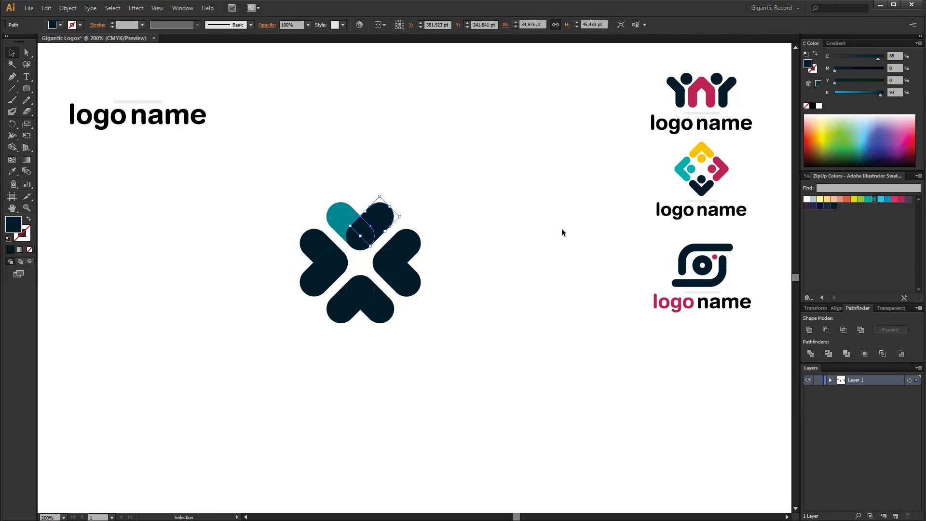
{"action": "left_click", "coordinate": [861, 199]}
{"action": "left_click", "coordinate": [360, 237]}
{"action": "left_click", "coordinate": [861, 199]}
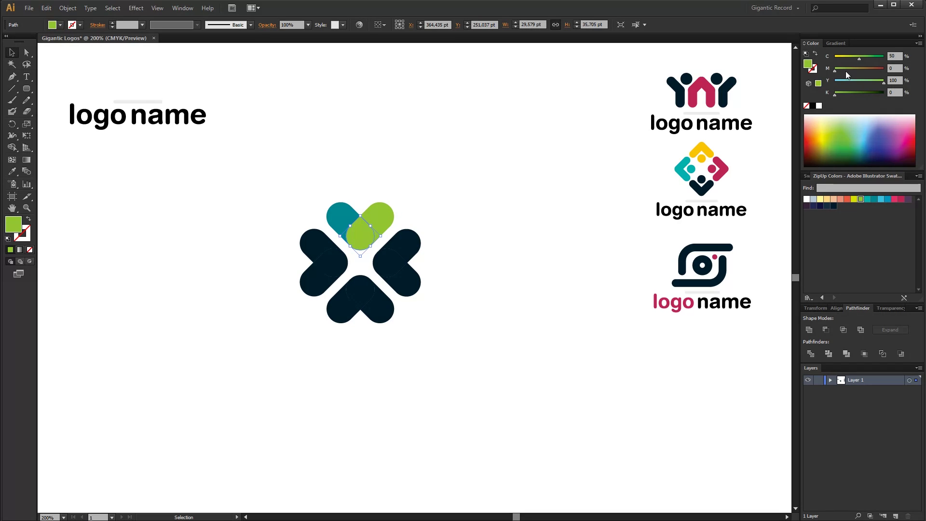
{"action": "left_click_drag", "start_coordinate": [859, 58], "coordinate": [870, 56]}
{"action": "left_click", "coordinate": [447, 241]}
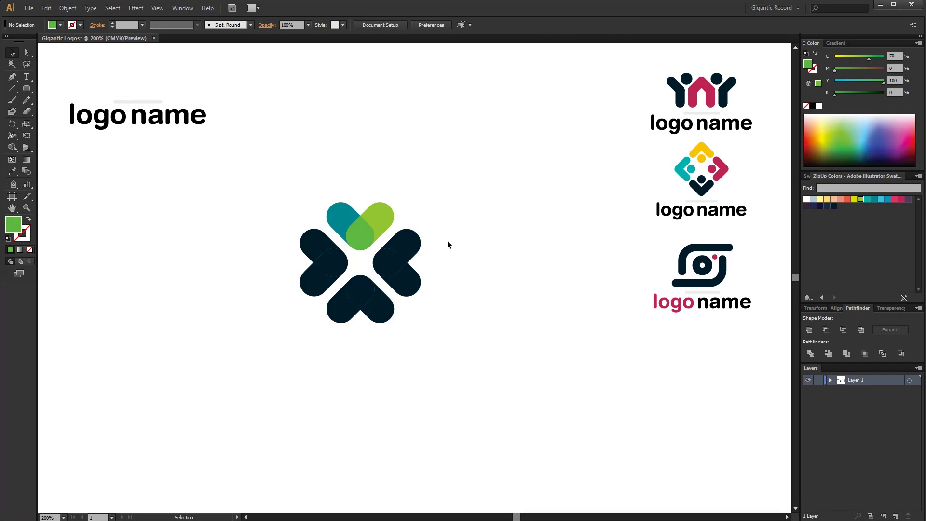
Step: Colour the upper-right capsule bright purple, lower-right capsule light blue, and small overlap blue
{"action": "left_click", "coordinate": [409, 259]}
{"action": "left_click", "coordinate": [807, 206]}
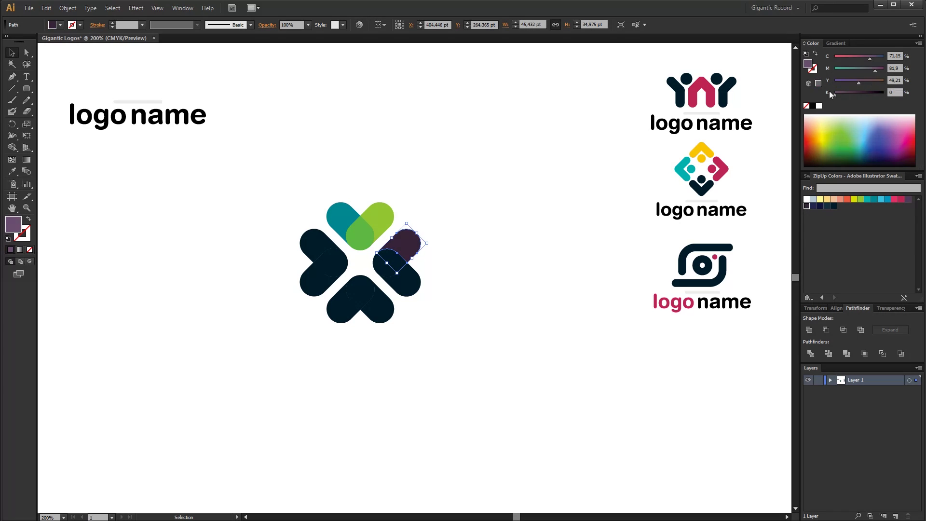
{"action": "left_click_drag", "start_coordinate": [874, 71], "coordinate": [885, 70]}
{"action": "left_click", "coordinate": [408, 283]}
{"action": "left_click", "coordinate": [881, 198]}
{"action": "left_click", "coordinate": [388, 263]}
{"action": "left_click", "coordinate": [887, 199]}
{"action": "left_click", "coordinate": [500, 172]}
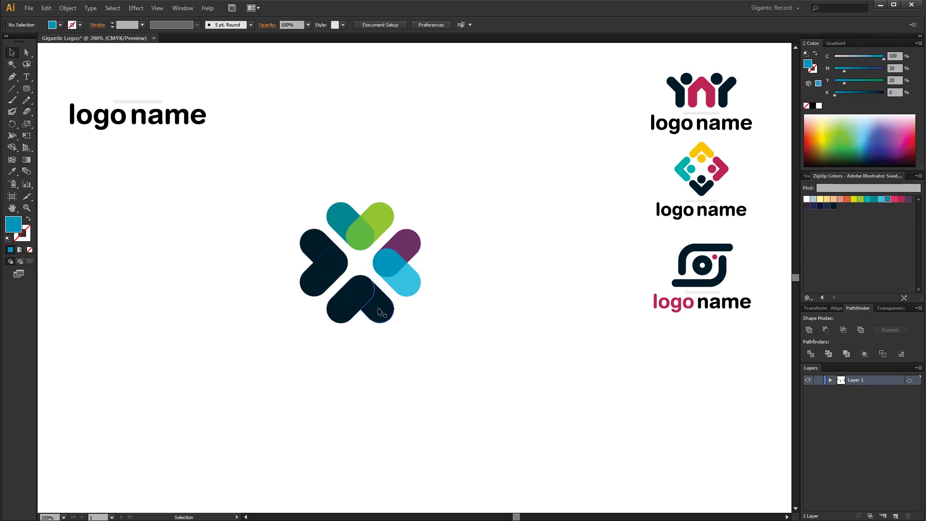
Step: Colour the lower-left capsule pink, lower overlap crimson, and upper-left piece light yellow
{"action": "left_click", "coordinate": [380, 312]}
{"action": "left_click", "coordinate": [895, 199]}
{"action": "left_click", "coordinate": [360, 289]}
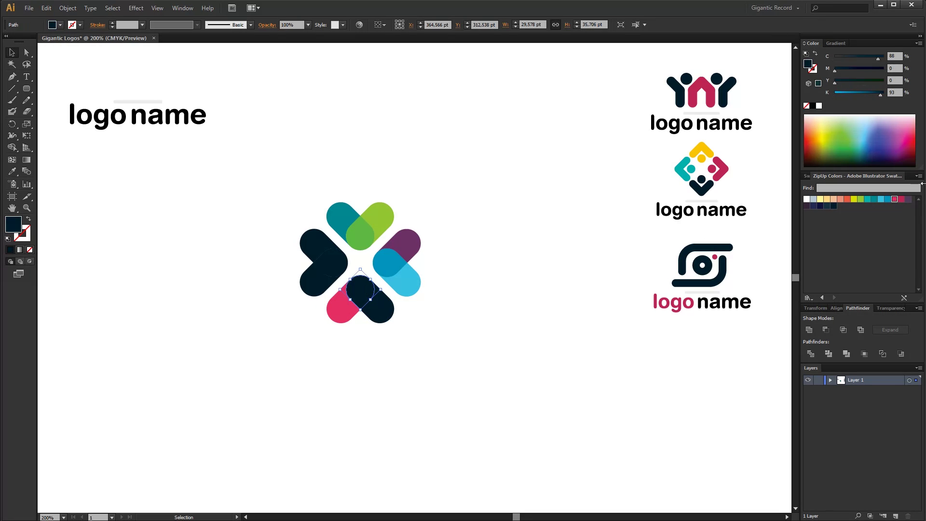
{"action": "left_click", "coordinate": [902, 199]}
{"action": "left_click", "coordinate": [323, 239]}
{"action": "left_click", "coordinate": [826, 199]}
{"action": "left_click", "coordinate": [847, 199]}
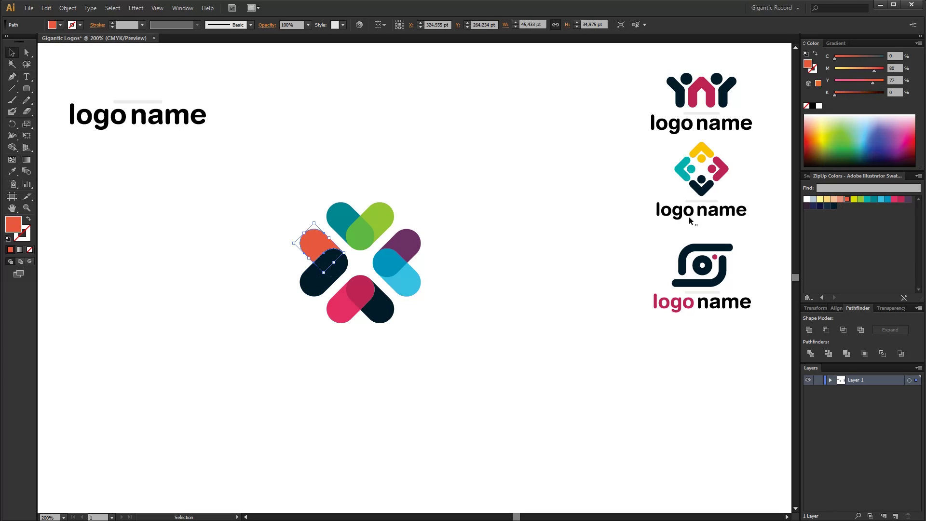
{"action": "key", "text": "ctrl+z"}
Step: Colour the lower-left piece orange-red, then select the whole multicolour cross
{"action": "left_click", "coordinate": [314, 285]}
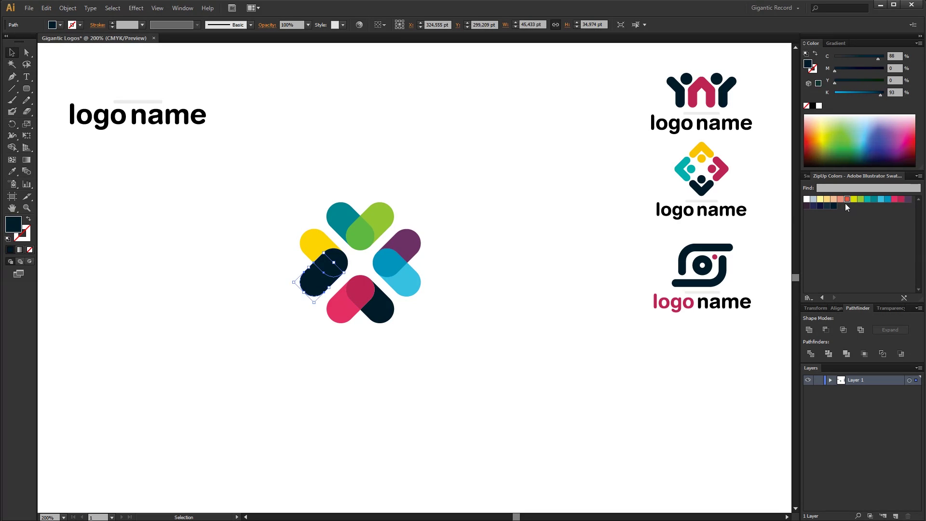
{"action": "left_click", "coordinate": [847, 199]}
{"action": "left_click", "coordinate": [468, 349]}
{"action": "left_click", "coordinate": [332, 263]}
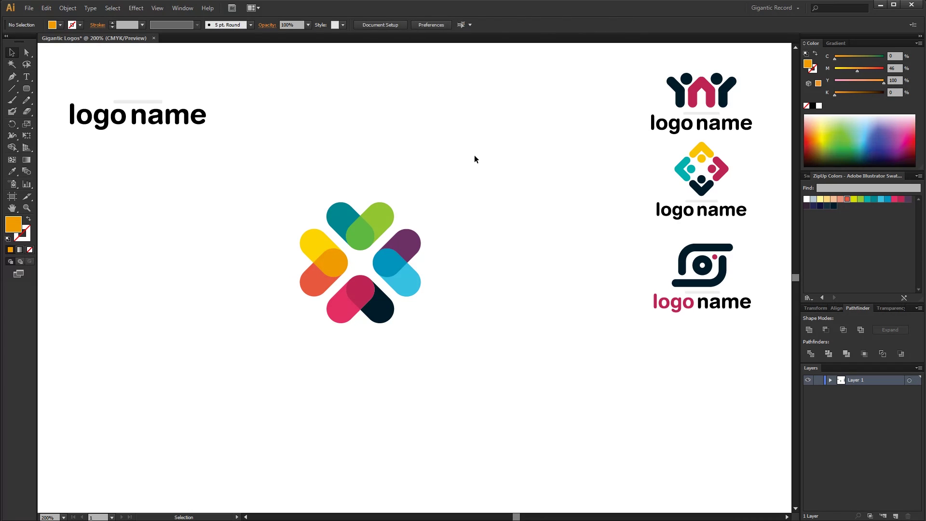
{"action": "left_click_drag", "start_coordinate": [473, 155], "coordinate": [299, 314]}
Step: Paste a 'logo name' copy below the flower mark and shrink the mark to fit above it
{"action": "left_click", "coordinate": [259, 229]}
{"action": "left_click", "coordinate": [145, 116]}
{"action": "key", "text": "ctrl+c"}
{"action": "key", "text": "ctrl+v"}
{"action": "mouse_move", "coordinate": [433, 287]}
{"action": "left_mouse_down"}
{"action": "mouse_move", "coordinate": [395, 352]}
{"action": "mouse_move", "coordinate": [368, 349]}
{"action": "left_mouse_up"}
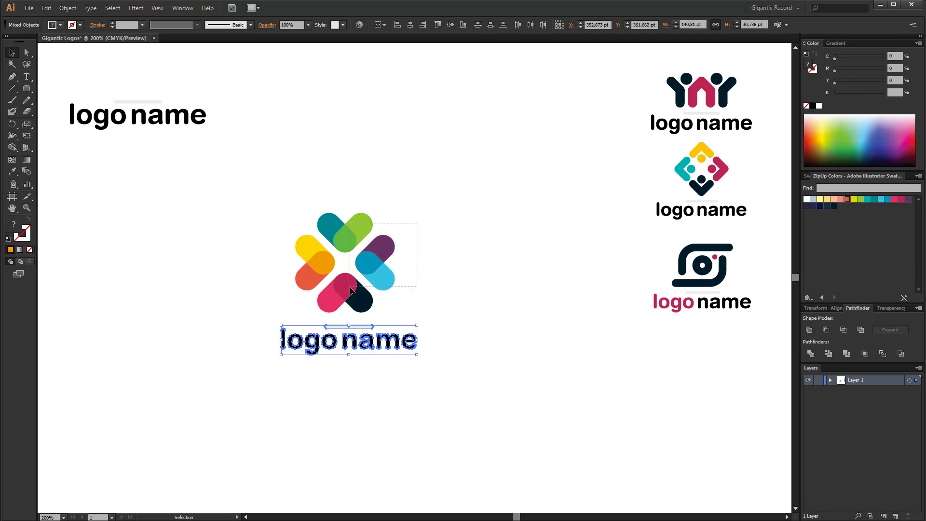
{"action": "left_click", "coordinate": [386, 251]}
{"action": "mouse_move", "coordinate": [412, 260]}
{"action": "left_mouse_down"}
{"action": "mouse_move", "coordinate": [382, 262]}
{"action": "mouse_move", "coordinate": [375, 290]}
{"action": "left_mouse_up"}
Step: Scale the flower logo with its text, move it to the right column, then draw a tall capsule
{"action": "left_click_drag", "start_coordinate": [455, 190], "coordinate": [311, 360]}
{"action": "key", "text": "v"}
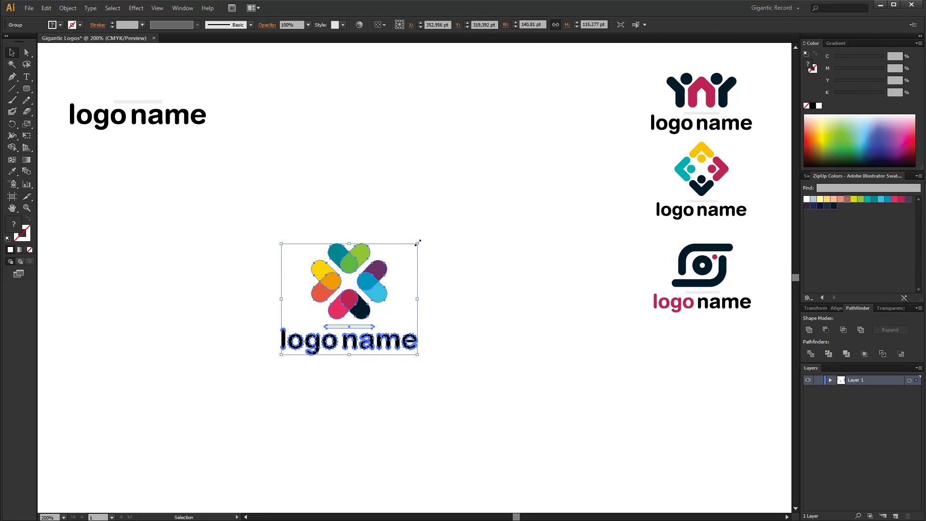
{"action": "left_click_drag", "start_coordinate": [419, 241], "coordinate": [372, 283]}
{"action": "mouse_move", "coordinate": [346, 311]}
{"action": "left_mouse_down"}
{"action": "mouse_move", "coordinate": [721, 355]}
{"action": "mouse_move", "coordinate": [715, 370]}
{"action": "left_mouse_up"}
{"action": "left_click", "coordinate": [545, 364]}
{"action": "left_click_drag", "start_coordinate": [325, 243], "coordinate": [347, 312]}
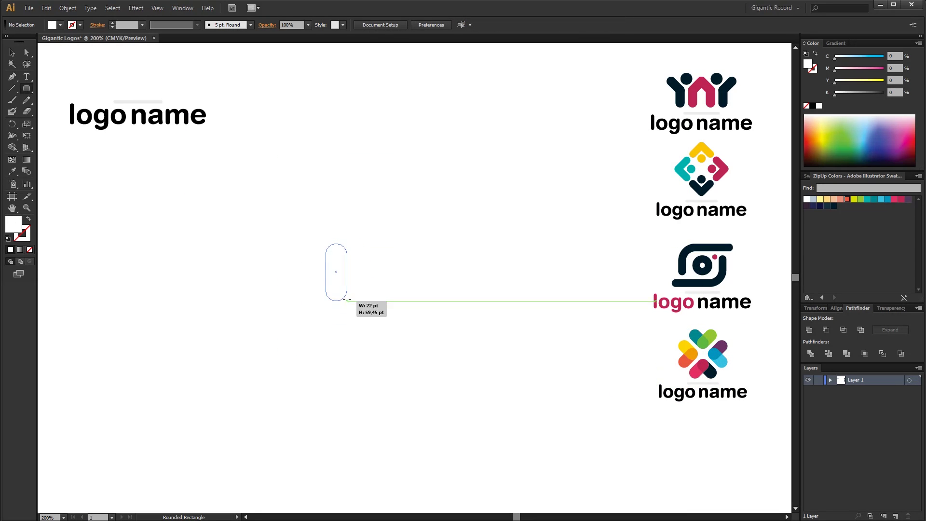
Step: Turn the capsule and a crossing copy into an enlarged pink heart shape
{"action": "left_click", "coordinate": [833, 207]}
{"action": "left_click_drag", "start_coordinate": [345, 246], "coordinate": [373, 326]}
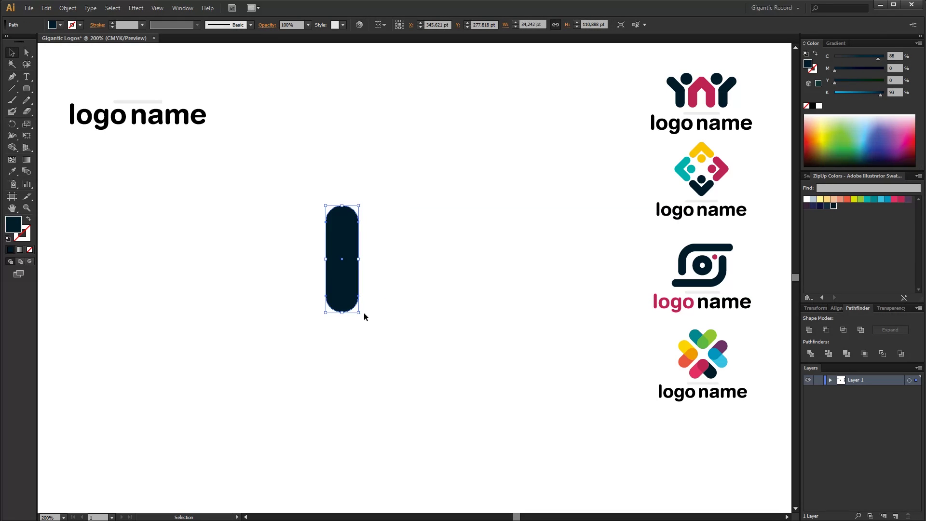
{"action": "left_click_drag", "start_coordinate": [365, 210], "coordinate": [365, 210]}
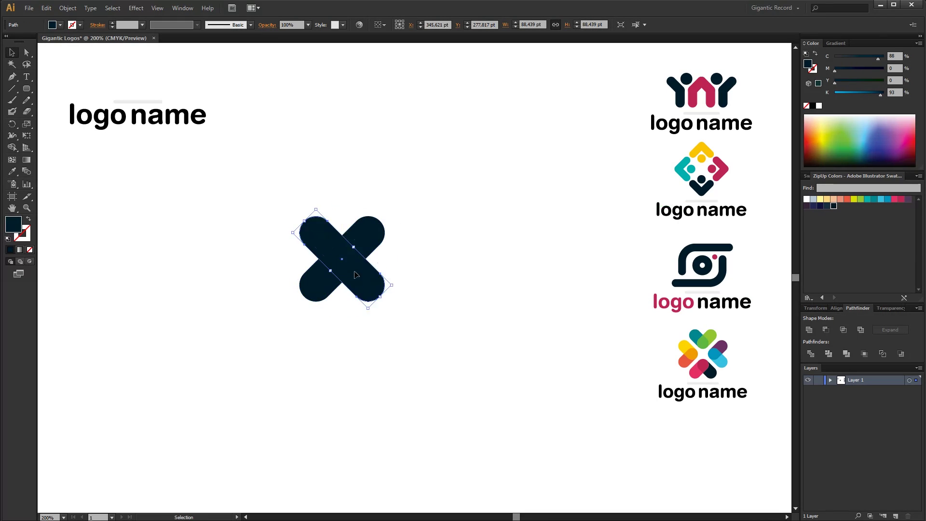
{"action": "right_click", "coordinate": [356, 268]}
{"action": "left_click", "coordinate": [385, 272]}
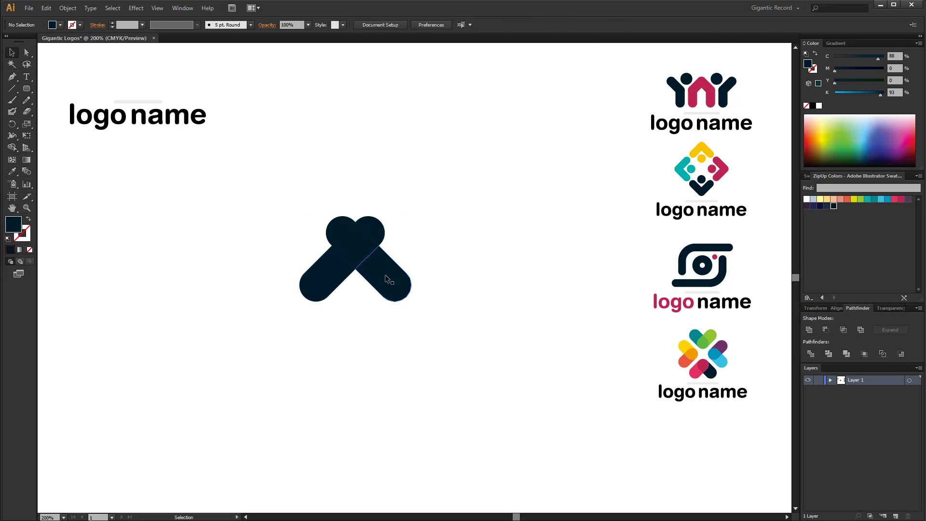
{"action": "left_click", "coordinate": [895, 200]}
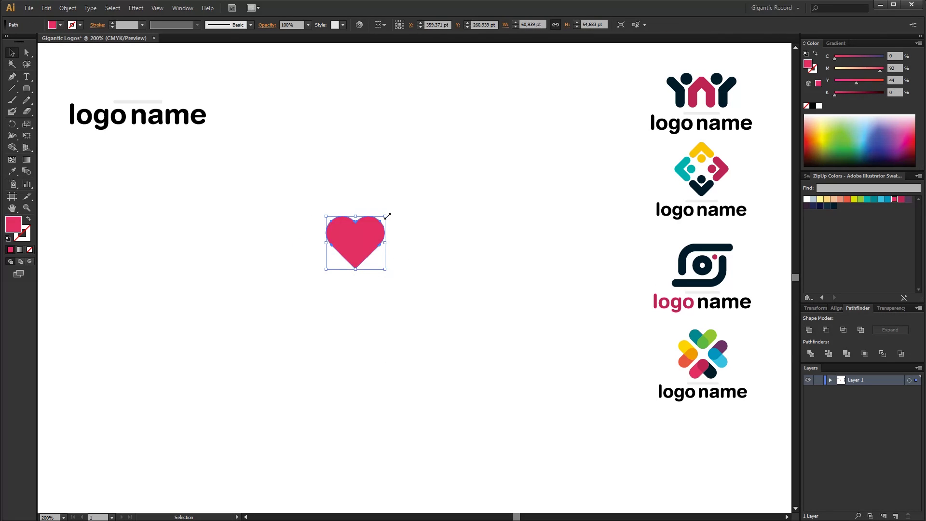
{"action": "left_click_drag", "start_coordinate": [385, 216], "coordinate": [423, 182]}
{"action": "left_click", "coordinate": [169, 159]}
Step: Add a pink head circle centred above the heart and group them into a figure
{"action": "left_click", "coordinate": [26, 88]}
{"action": "left_click", "coordinate": [55, 112]}
{"action": "left_click_drag", "start_coordinate": [346, 175], "coordinate": [378, 217]}
{"action": "key", "text": "v"}
{"action": "left_click", "coordinate": [373, 270], "text": "shift"}
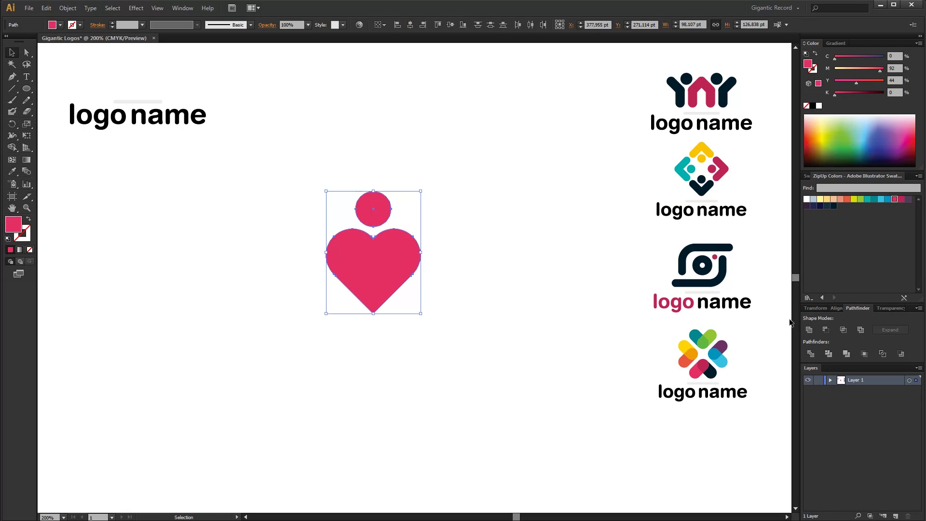
{"action": "left_click", "coordinate": [836, 308]}
{"action": "left_click", "coordinate": [858, 307]}
{"action": "key", "text": "ctrl+g"}
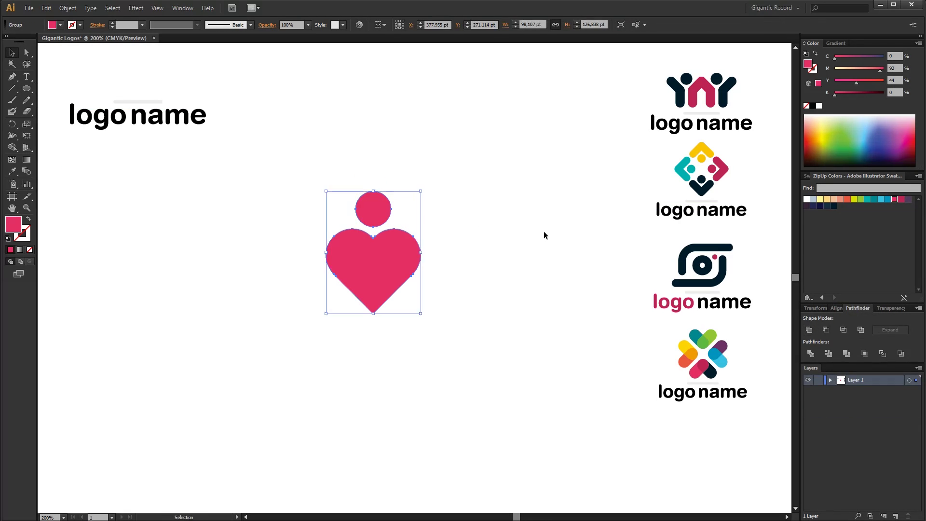
Step: Shrink the heart figure, make three copies side by side, and bottom-align them
{"action": "left_click_drag", "start_coordinate": [420, 191], "coordinate": [379, 244]}
{"action": "left_click_drag", "start_coordinate": [362, 282], "coordinate": [429, 300]}
{"action": "left_click_drag", "start_coordinate": [349, 296], "coordinate": [296, 296]}
{"action": "left_click_drag", "start_coordinate": [453, 308], "coordinate": [292, 299]}
{"action": "left_click", "coordinate": [836, 309]}
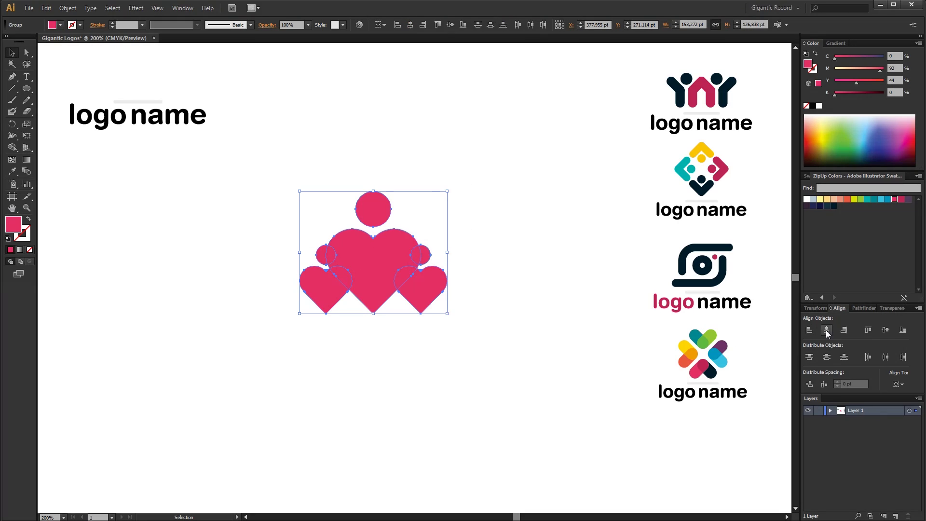
{"action": "left_click", "coordinate": [858, 307]}
Step: Select the overlap areas between the heart figures, then shrink the whole heart logo
{"action": "right_click", "coordinate": [352, 289]}
{"action": "left_click", "coordinate": [369, 345]}
{"action": "left_click", "coordinate": [404, 274]}
{"action": "left_click", "coordinate": [332, 255]}
{"action": "left_click", "coordinate": [417, 258], "text": "shift"}
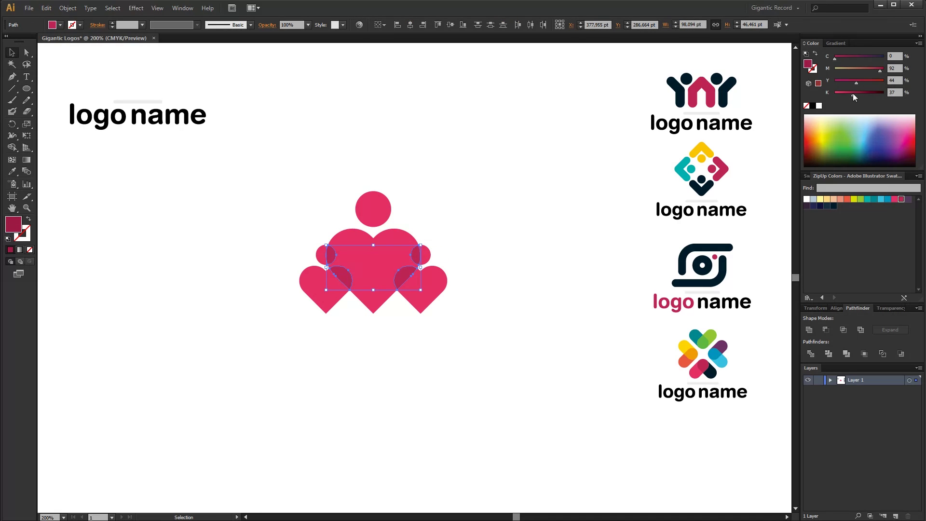
{"action": "left_click_drag", "start_coordinate": [494, 179], "coordinate": [308, 321]}
{"action": "key", "text": "v"}
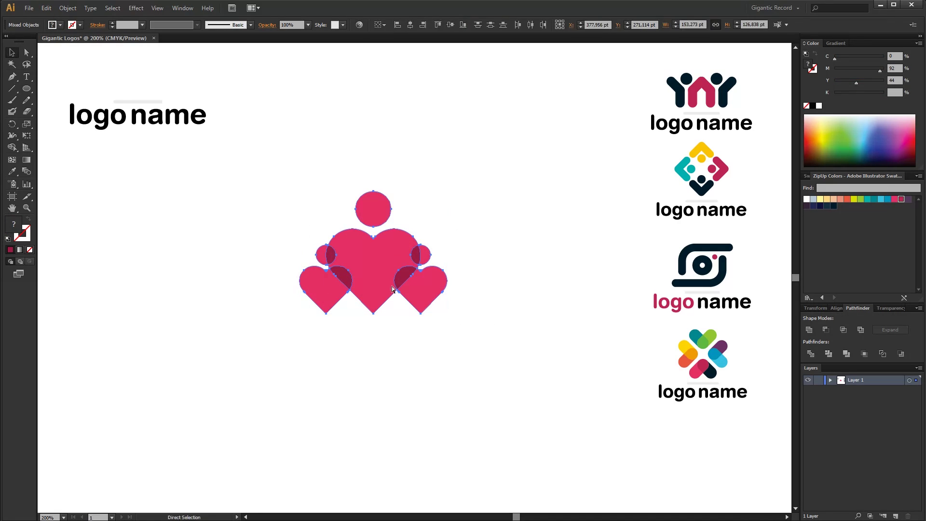
{"action": "left_click_drag", "start_coordinate": [447, 190], "coordinate": [389, 240]}
Step: Paste a copy of the 'logo name' text under the heart logo
{"action": "left_click_drag", "start_coordinate": [291, 79], "coordinate": [136, 148]}
{"action": "key", "text": "ctrl+c"}
{"action": "key", "text": "ctrl+v"}
{"action": "mouse_move", "coordinate": [393, 291]}
{"action": "left_mouse_down"}
{"action": "mouse_move", "coordinate": [412, 348]}
{"action": "mouse_move", "coordinate": [363, 350]}
{"action": "left_mouse_up"}
{"action": "left_click", "coordinate": [471, 315]}
Step: Shrink the captioned heart logo, move it to the right column's bottom, and draw an 81 pt circle
{"action": "left_click_drag", "start_coordinate": [463, 367], "coordinate": [289, 231]}
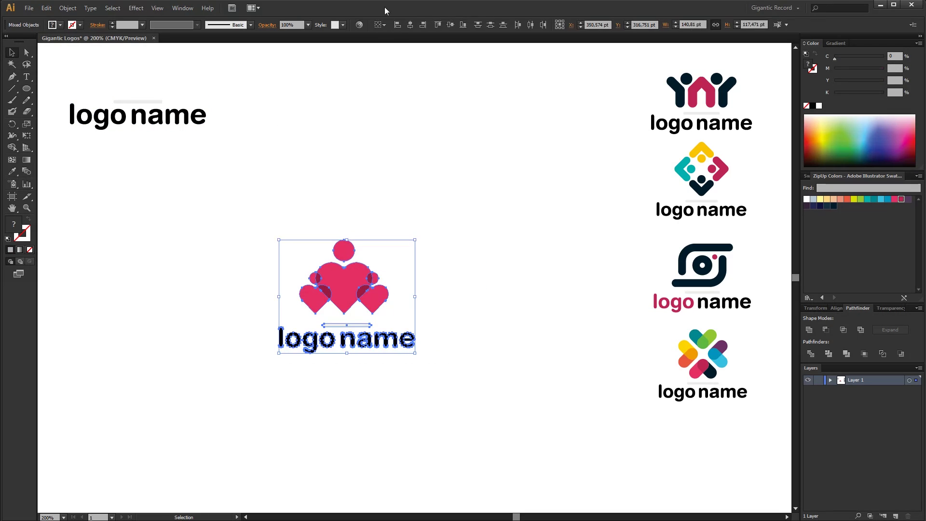
{"action": "left_click", "coordinate": [458, 318]}
{"action": "left_click", "coordinate": [407, 340]}
{"action": "left_click_drag", "start_coordinate": [413, 240], "coordinate": [387, 274]}
{"action": "left_click", "coordinate": [433, 312]}
{"action": "left_click_drag", "start_coordinate": [333, 304], "coordinate": [715, 439]}
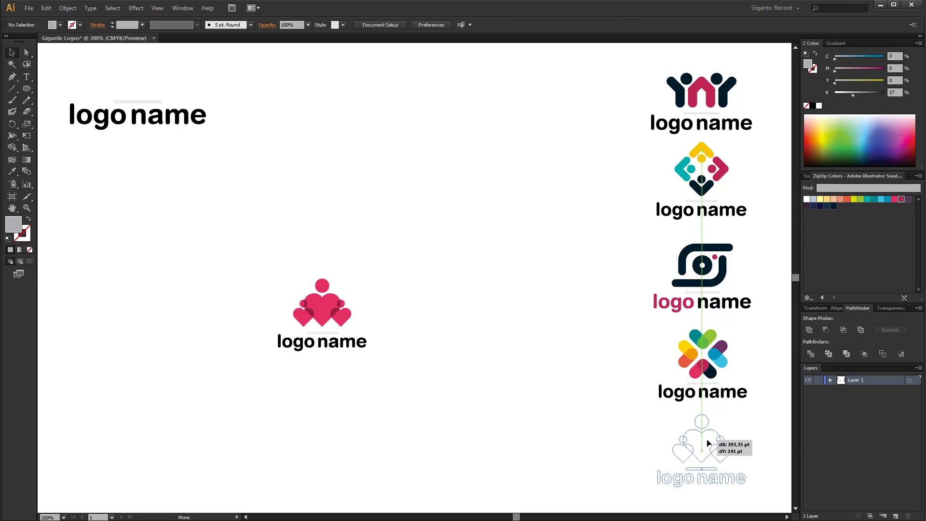
{"action": "right_click", "coordinate": [426, 376]}
{"action": "left_click", "coordinate": [425, 376]}
{"action": "left_click_drag", "start_coordinate": [259, 249], "coordinate": [337, 326]}
Step: Make the circle a red outline and thicken its stroke weight
{"action": "left_click", "coordinate": [844, 199]}
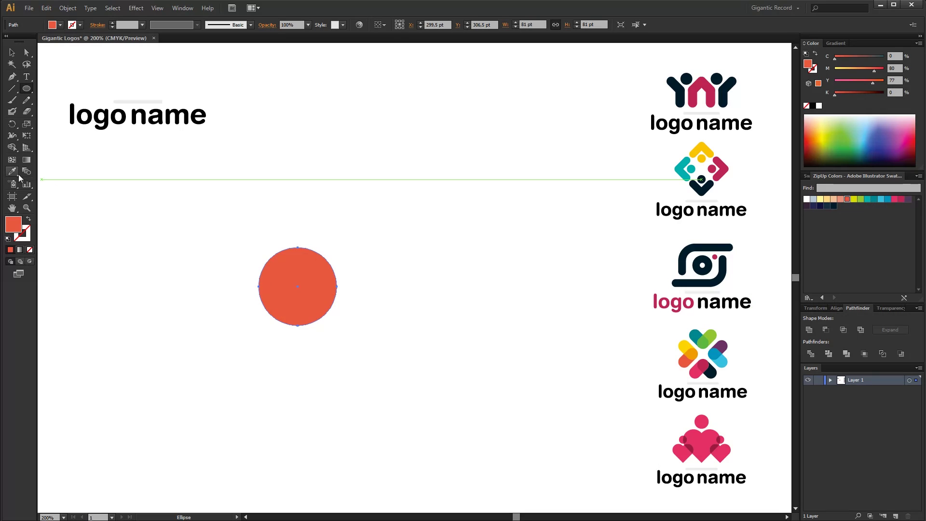
{"action": "key", "text": "shift+x"}
{"action": "left_click", "coordinate": [113, 22]}
{"action": "left_click", "coordinate": [113, 23]}
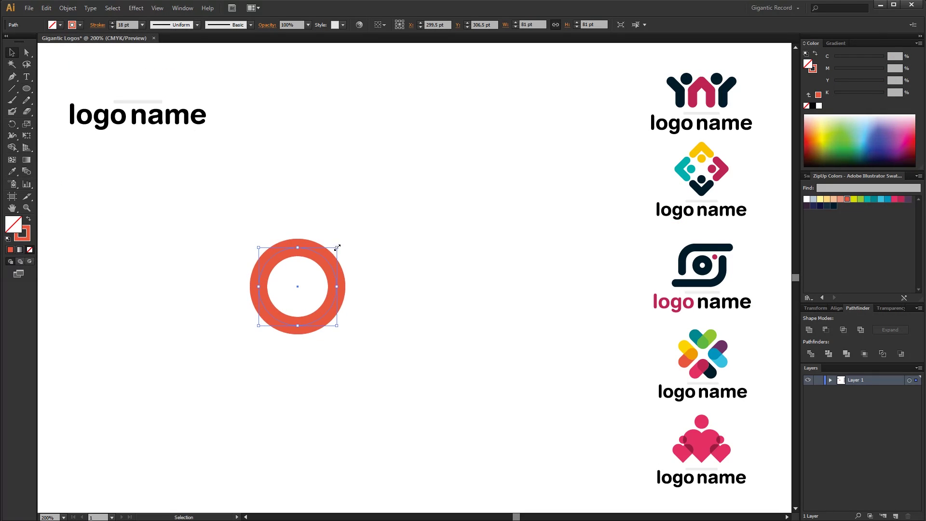
Step: Add a smaller solid red head inside, and cut the ring into a round-capped arc
{"action": "left_click_drag", "start_coordinate": [337, 247], "coordinate": [316, 268]}
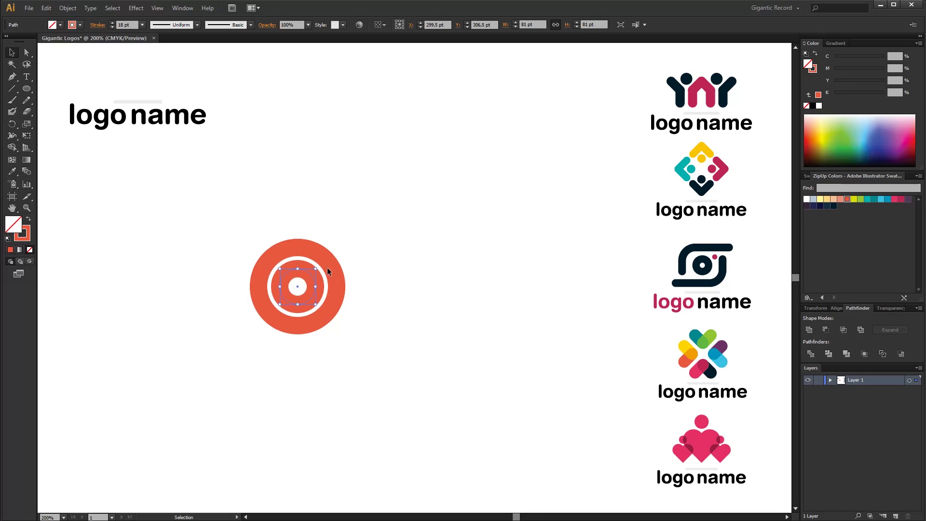
{"action": "left_click", "coordinate": [28, 219]}
{"action": "left_click_drag", "start_coordinate": [289, 235], "coordinate": [319, 244]}
{"action": "key", "text": "Delete"}
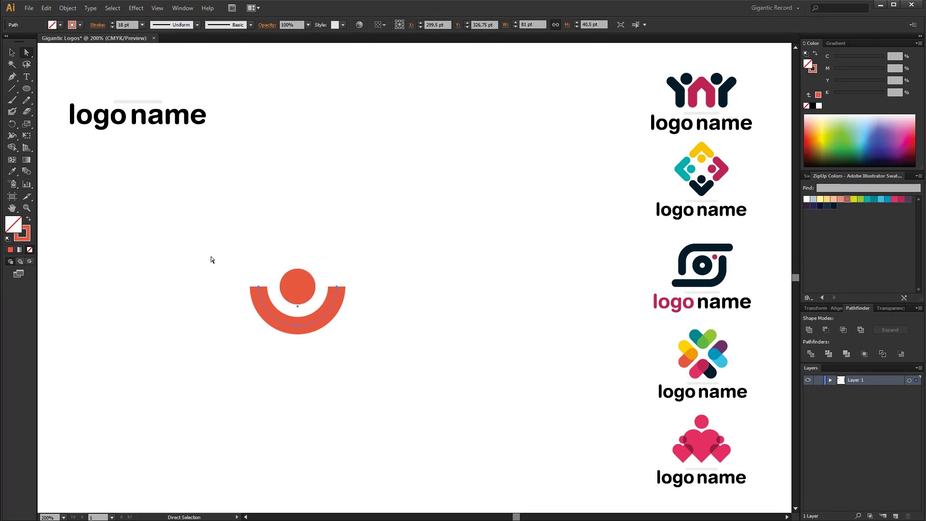
{"action": "left_click", "coordinate": [101, 25]}
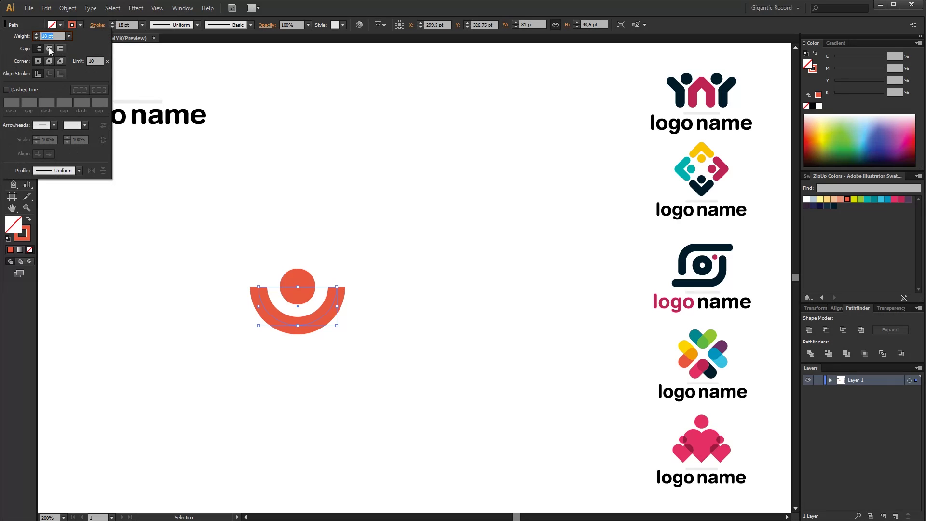
{"action": "left_click", "coordinate": [213, 166]}
Step: Make a flipped copy of the arc and move it down as the body
{"action": "left_click", "coordinate": [223, 260]}
{"action": "key", "text": "a"}
{"action": "left_click", "coordinate": [340, 314]}
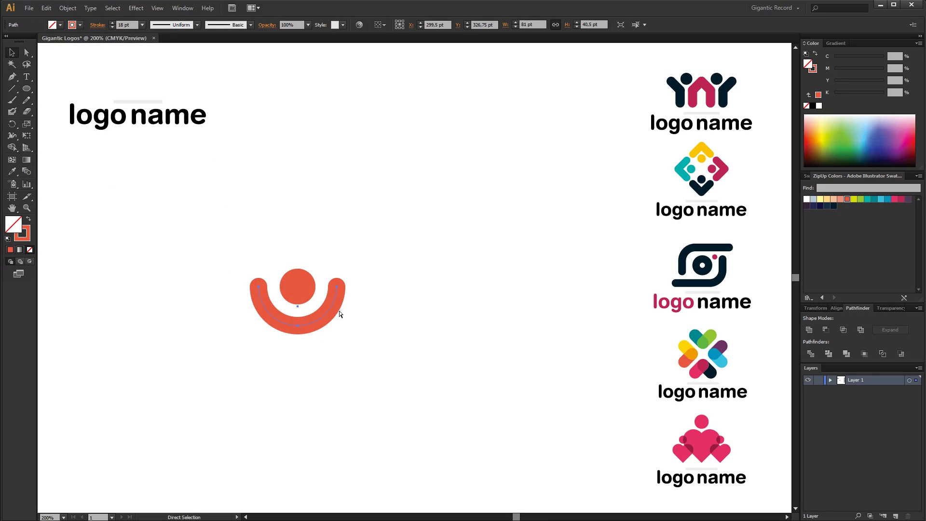
{"action": "left_click_drag", "start_coordinate": [259, 323], "coordinate": [258, 323]}
{"action": "left_click_drag", "start_coordinate": [319, 298], "coordinate": [319, 337]}
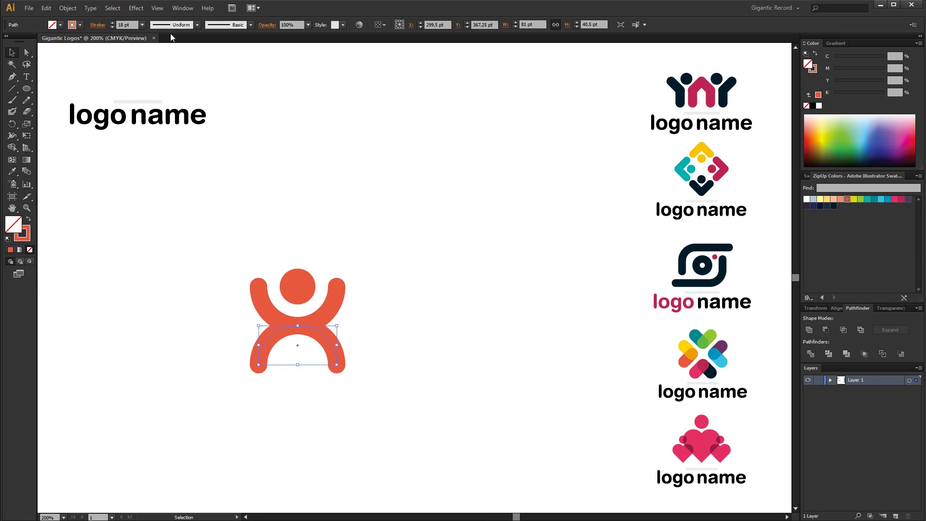
Step: Raise the upper arc into arms, send it behind the head, and colour it green
{"action": "left_click", "coordinate": [97, 25]}
{"action": "left_click", "coordinate": [337, 292]}
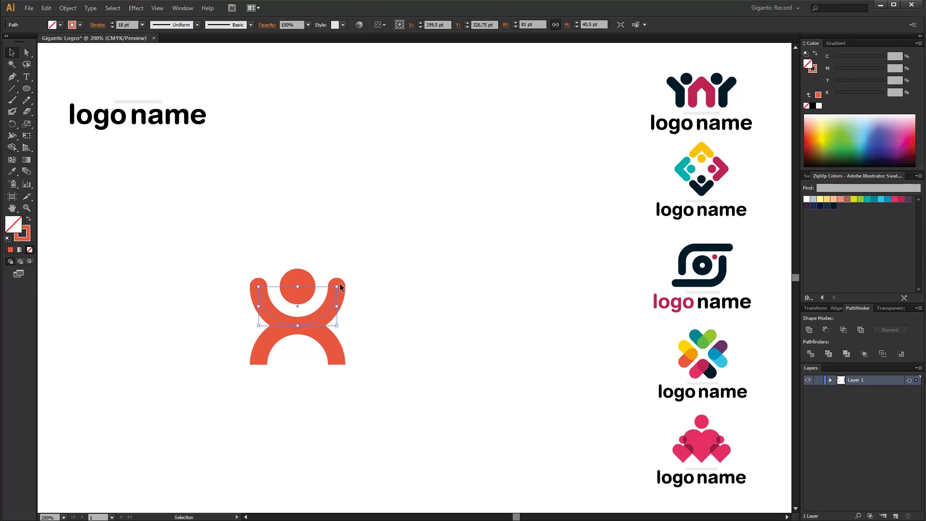
{"action": "left_click_drag", "start_coordinate": [269, 310], "coordinate": [364, 334]}
{"action": "left_click_drag", "start_coordinate": [319, 298], "coordinate": [319, 264]}
{"action": "right_click", "coordinate": [322, 261]}
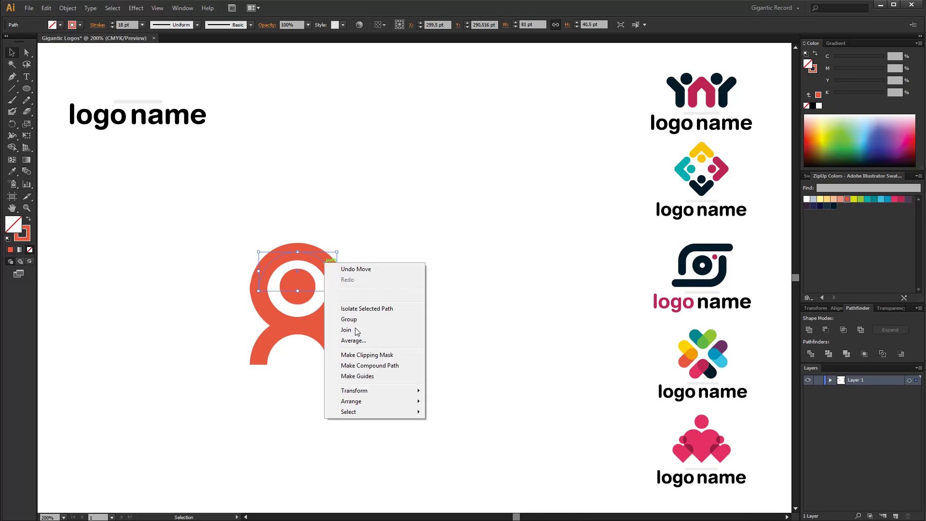
{"action": "left_click", "coordinate": [453, 433]}
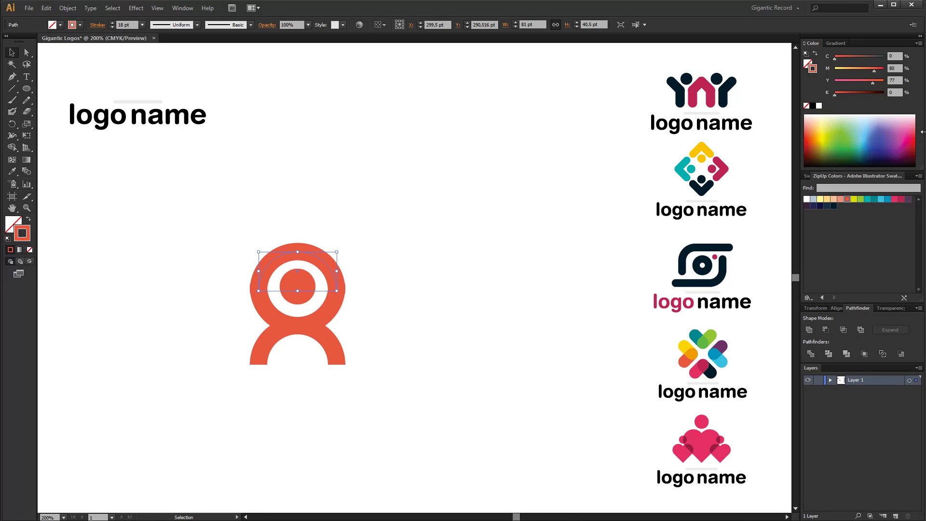
{"action": "left_click", "coordinate": [860, 199]}
{"action": "left_click", "coordinate": [423, 214]}
Step: Duplicate the head and arms arc to the right and outline the arc's stroke
{"action": "left_click", "coordinate": [313, 290]}
{"action": "left_click_drag", "start_coordinate": [351, 302], "coordinate": [467, 279]}
{"action": "left_click_drag", "start_coordinate": [461, 247], "coordinate": [446, 274]}
{"action": "key", "text": "ctrl+z"}
{"action": "left_click", "coordinate": [68, 8]}
{"action": "left_click", "coordinate": [217, 230]}
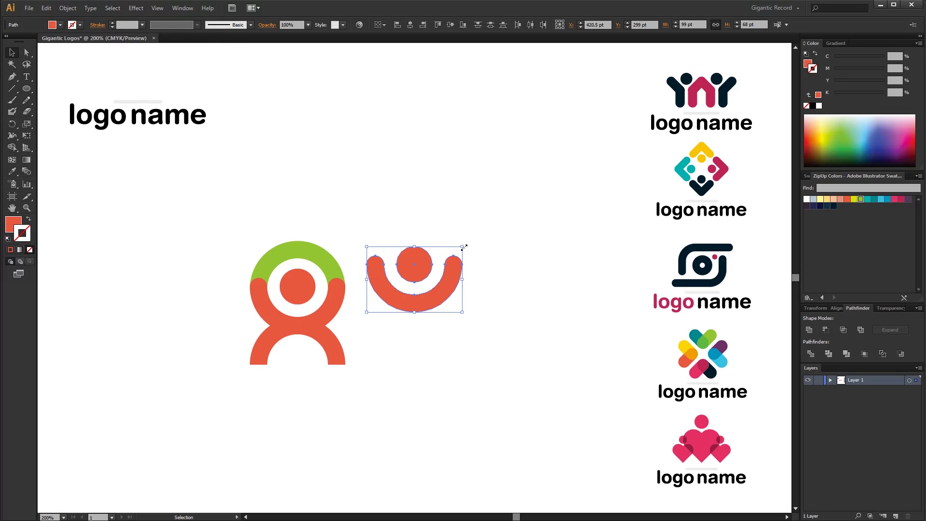
Step: Shrink the copy, remove its stroke, fill it green, and tilt it atop the figure
{"action": "left_click_drag", "start_coordinate": [463, 247], "coordinate": [439, 264]}
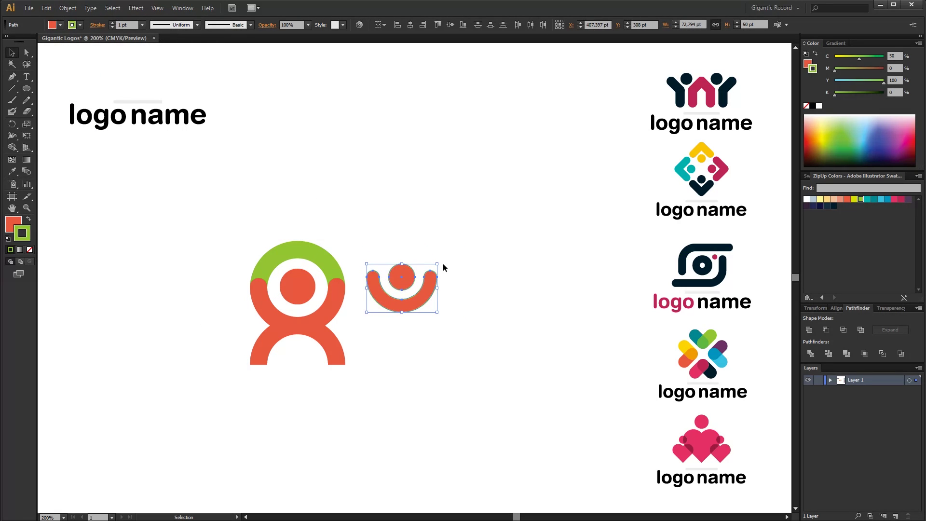
{"action": "left_click", "coordinate": [30, 249]}
{"action": "mouse_move", "coordinate": [868, 212]}
{"action": "left_mouse_down"}
{"action": "mouse_move", "coordinate": [426, 271]}
{"action": "mouse_move", "coordinate": [473, 282]}
{"action": "left_mouse_up"}
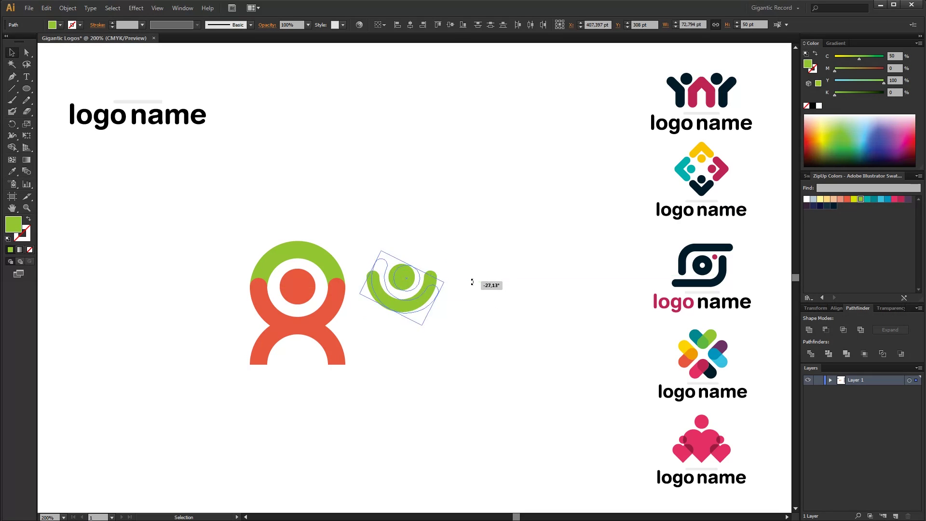
{"action": "mouse_move", "coordinate": [413, 280]}
{"action": "left_mouse_down"}
{"action": "mouse_move", "coordinate": [360, 230]}
{"action": "mouse_move", "coordinate": [330, 223]}
{"action": "left_mouse_up"}
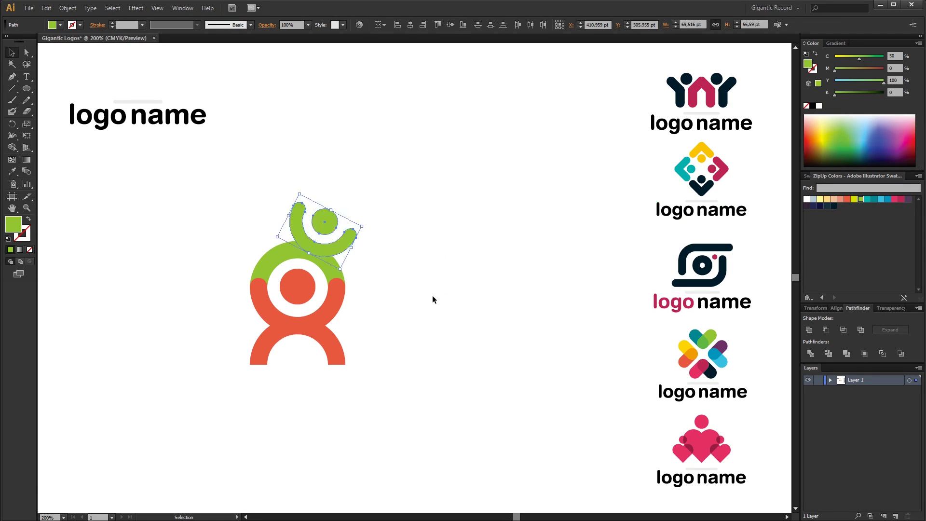
{"action": "left_click", "coordinate": [284, 361]}
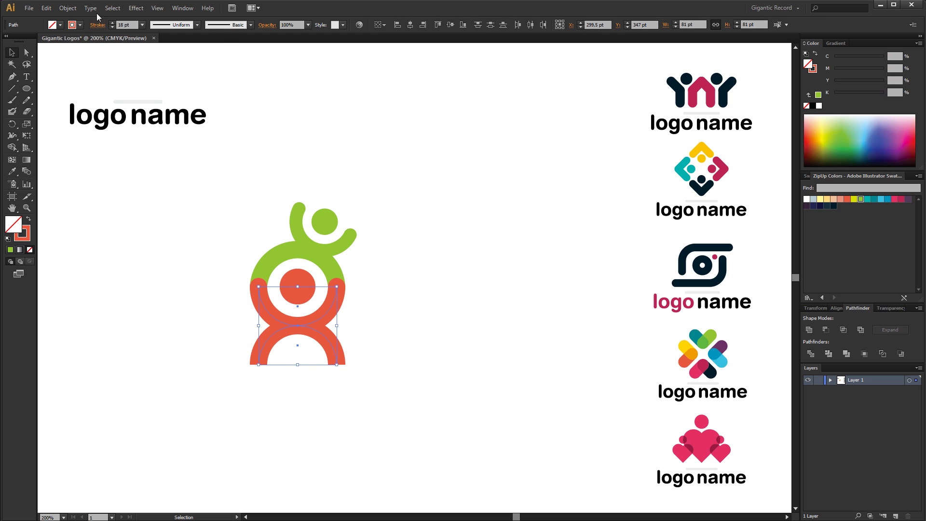
Step: Outline the body ring's stroke, group all logo parts, then shrink and position the logo
{"action": "left_click", "coordinate": [67, 8]}
{"action": "left_click", "coordinate": [256, 227]}
{"action": "key", "text": "a"}
{"action": "left_click_drag", "start_coordinate": [378, 181], "coordinate": [252, 362]}
{"action": "key", "text": "ctrl+g"}
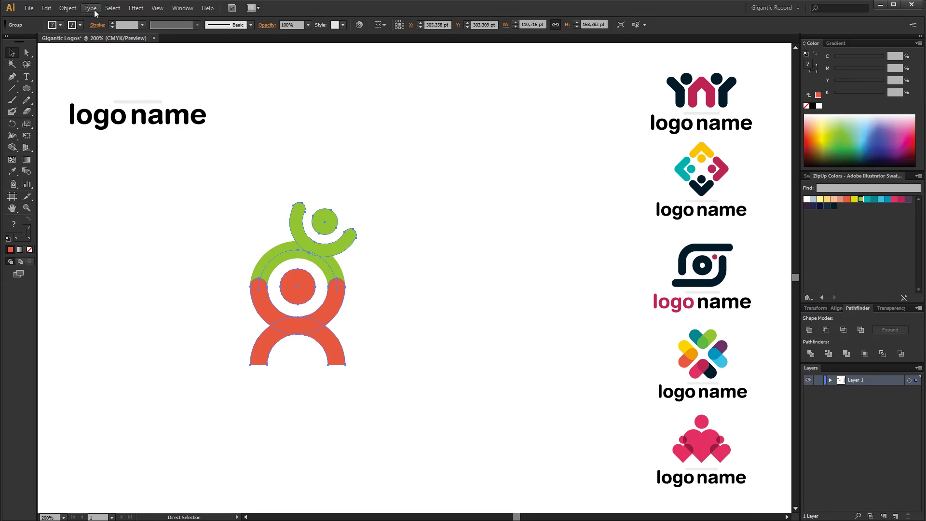
{"action": "left_click", "coordinate": [90, 8]}
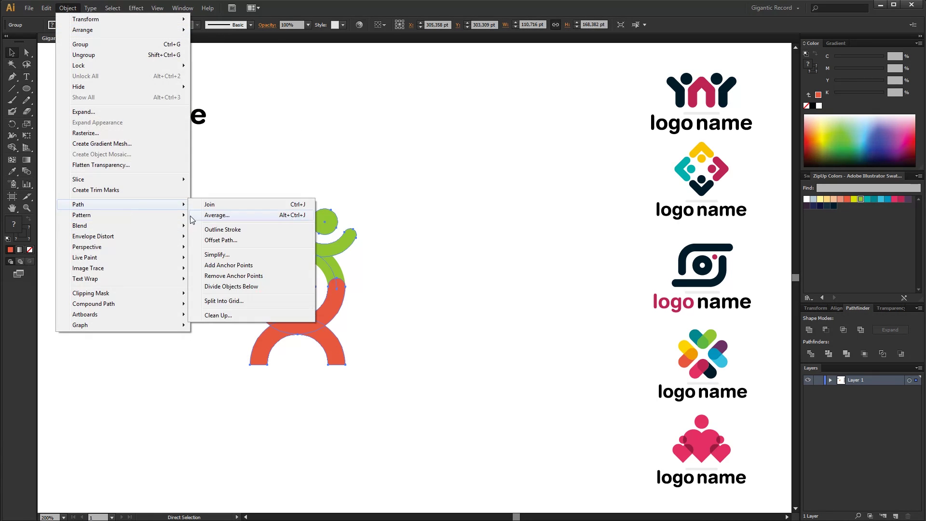
{"action": "left_click", "coordinate": [223, 229]}
{"action": "key", "text": "v"}
{"action": "key", "text": "v"}
{"action": "left_click_drag", "start_coordinate": [357, 201], "coordinate": [318, 265]}
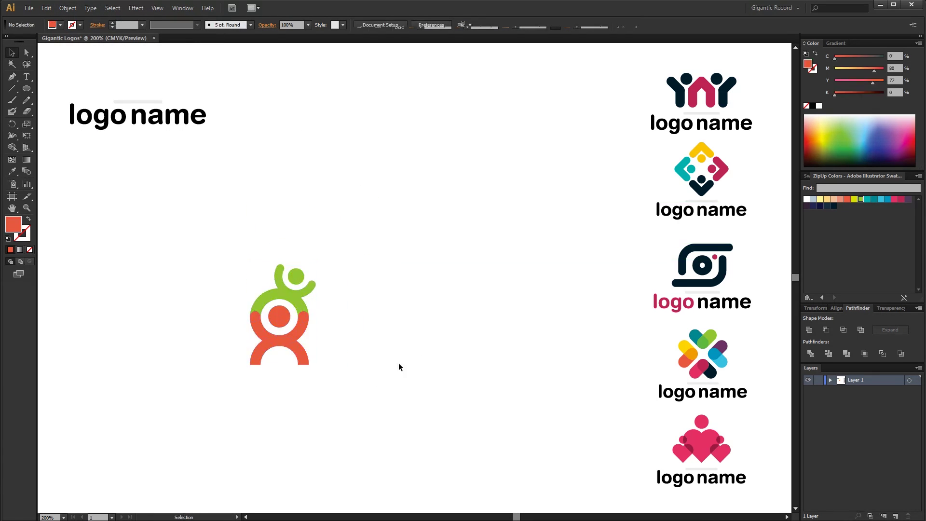
{"action": "left_click_drag", "start_coordinate": [285, 331], "coordinate": [356, 308]}
Step: Copy the 'logo name' text and place the copy beneath the logo
{"action": "left_click_drag", "start_coordinate": [241, 176], "coordinate": [127, 94]}
{"action": "key", "text": "ctrl+c"}
{"action": "key", "text": "ctrl+v"}
{"action": "mouse_move", "coordinate": [423, 282]}
{"action": "left_mouse_down"}
{"action": "mouse_move", "coordinate": [360, 359]}
{"action": "mouse_move", "coordinate": [350, 348]}
{"action": "left_mouse_up"}
{"action": "left_click", "coordinate": [385, 382]}
{"action": "right_click", "coordinate": [350, 347]}
Step: Enlarge the 'logo name' text and widen the white bar to fit the logo
{"action": "left_click", "coordinate": [472, 436]}
{"action": "left_click_drag", "start_coordinate": [458, 186], "coordinate": [312, 378]}
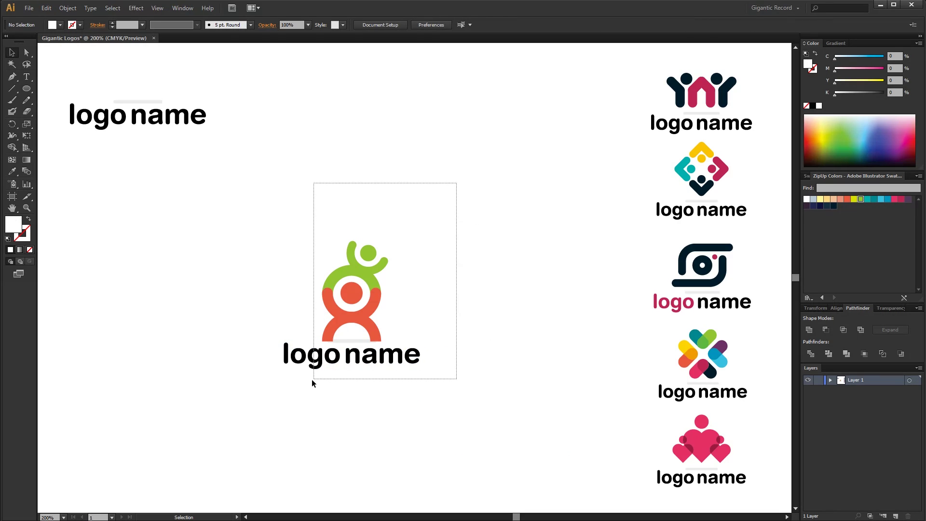
{"action": "left_click", "coordinate": [366, 336], "text": "shift"}
{"action": "mouse_move", "coordinate": [420, 343]}
{"action": "left_mouse_down"}
{"action": "mouse_move", "coordinate": [425, 336]}
{"action": "mouse_move", "coordinate": [385, 331]}
{"action": "mouse_move", "coordinate": [388, 339]}
{"action": "left_mouse_up"}
{"action": "left_click", "coordinate": [376, 340]}
{"action": "left_click_drag", "start_coordinate": [463, 210], "coordinate": [258, 385]}
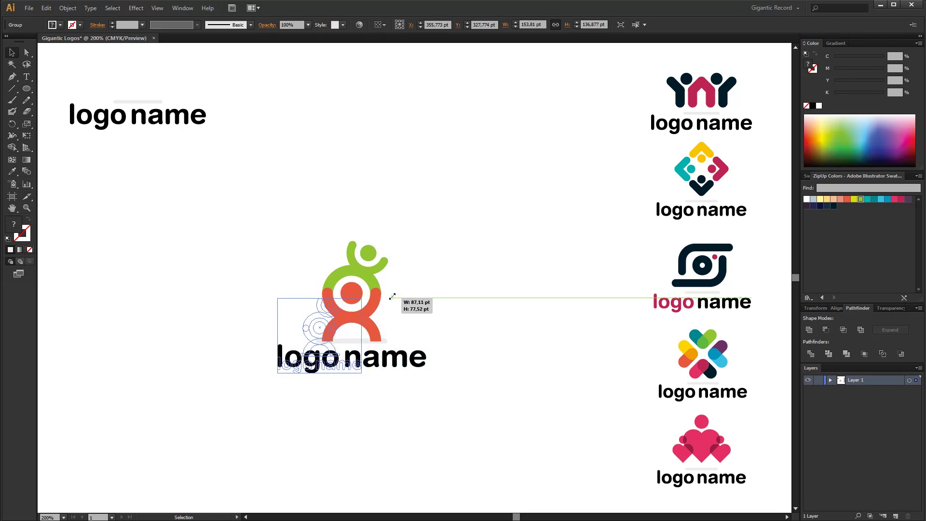
Step: Shrink the logo with its text and move it to the top row beside the first logo
{"action": "left_click_drag", "start_coordinate": [425, 241], "coordinate": [362, 298]}
{"action": "left_click_drag", "start_coordinate": [340, 368], "coordinate": [610, 136]}
{"action": "left_click", "coordinate": [488, 200]}
{"action": "left_click_drag", "start_coordinate": [26, 89], "coordinate": [63, 100]}
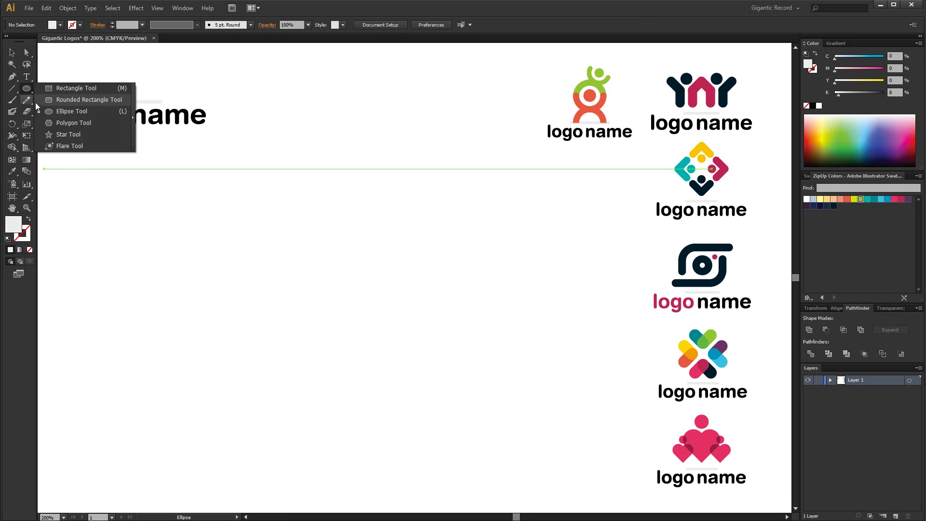
Step: Draw a tall dark navy pill and tilt it to one side
{"action": "left_click", "coordinate": [834, 206]}
{"action": "left_click_drag", "start_coordinate": [286, 224], "coordinate": [308, 293]}
{"action": "key", "text": "v"}
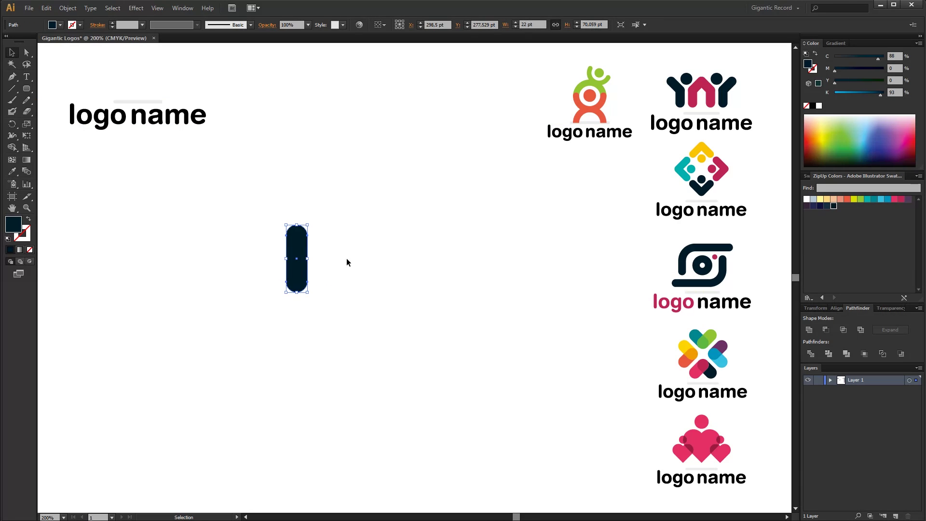
{"action": "mouse_move", "coordinate": [310, 223]}
{"action": "left_mouse_down"}
{"action": "mouse_move", "coordinate": [331, 228]}
{"action": "mouse_move", "coordinate": [293, 229]}
{"action": "left_mouse_up"}
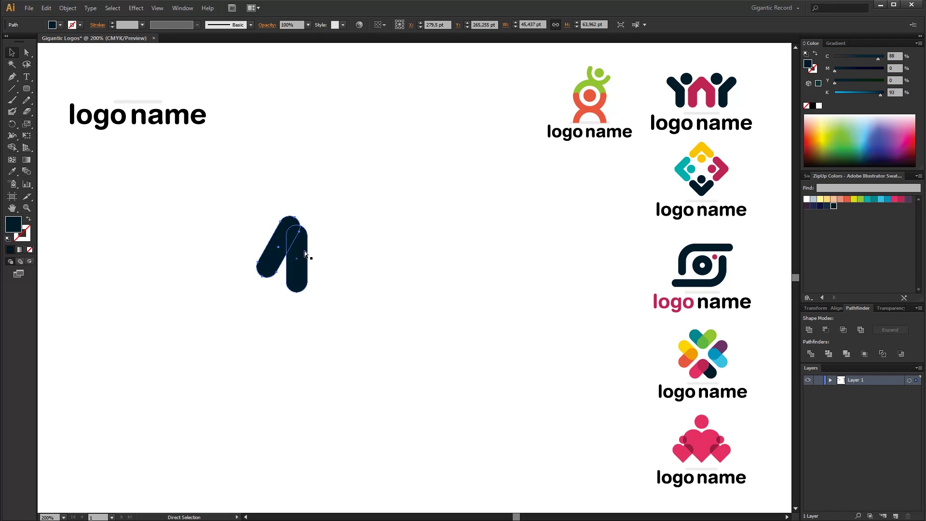
Step: Reflect a copy of the pill and move it right, grouping both into an arrow
{"action": "right_click", "coordinate": [272, 252]}
{"action": "mouse_move", "coordinate": [302, 381]}
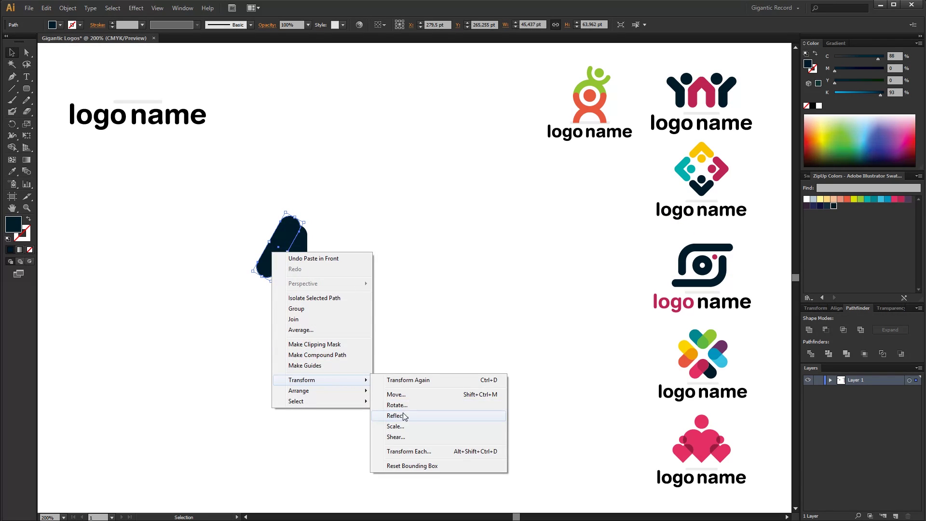
{"action": "left_click", "coordinate": [404, 416]}
{"action": "left_click", "coordinate": [811, 417]}
{"action": "left_click_drag", "start_coordinate": [292, 258], "coordinate": [341, 258]}
{"action": "key", "text": "ctrl+g"}
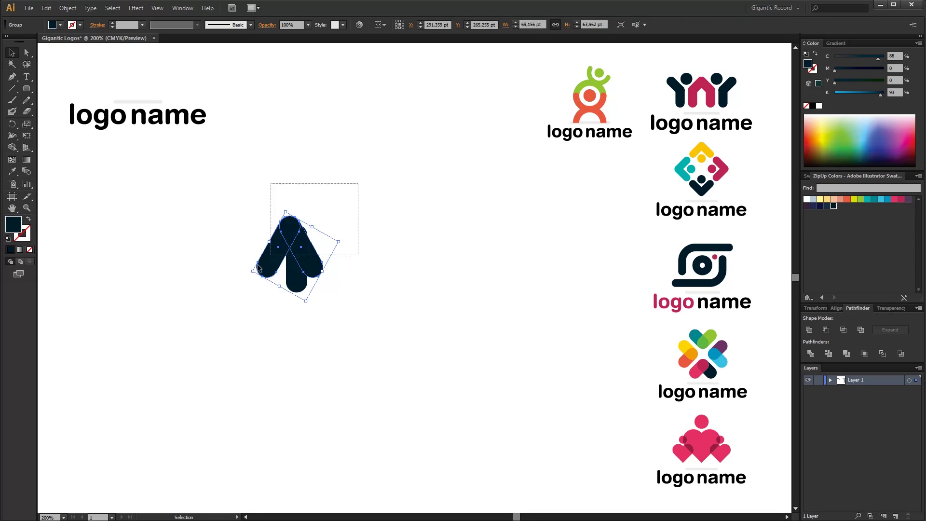
{"action": "left_click", "coordinate": [380, 325]}
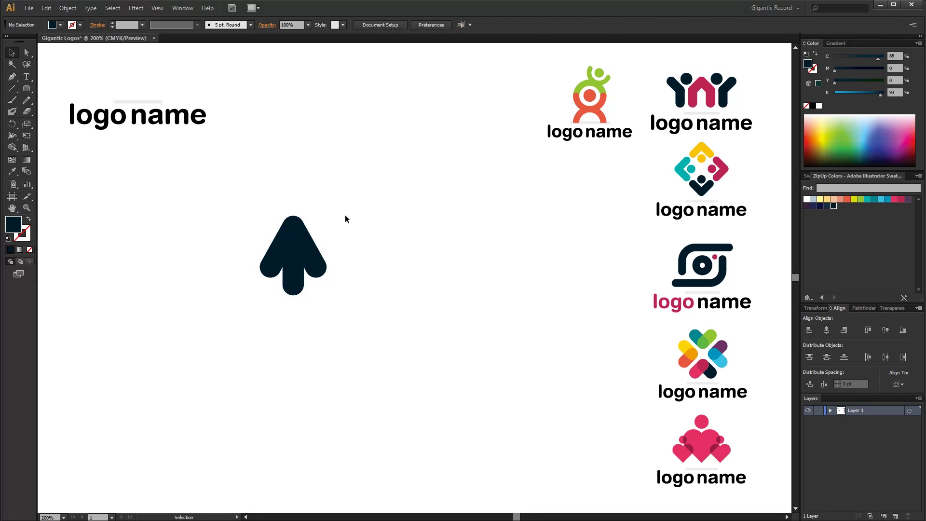
Step: Group the arrow pills together with the stem
{"action": "left_click", "coordinate": [295, 250]}
{"action": "key", "text": "ctrl+shift+z"}
{"action": "left_click", "coordinate": [393, 362]}
{"action": "left_click", "coordinate": [326, 289]}
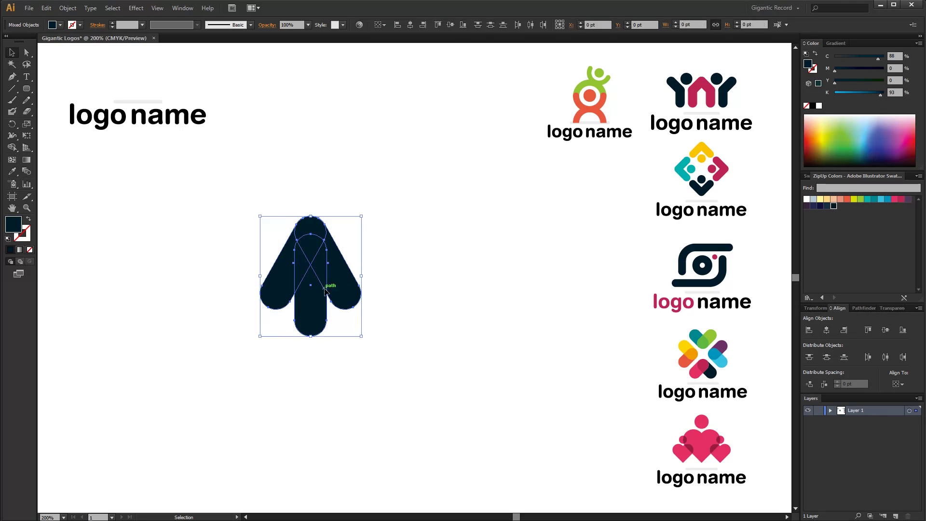
{"action": "right_click", "coordinate": [356, 293]}
{"action": "left_click", "coordinate": [381, 337]}
{"action": "right_click", "coordinate": [349, 285]}
{"action": "left_click", "coordinate": [217, 290]}
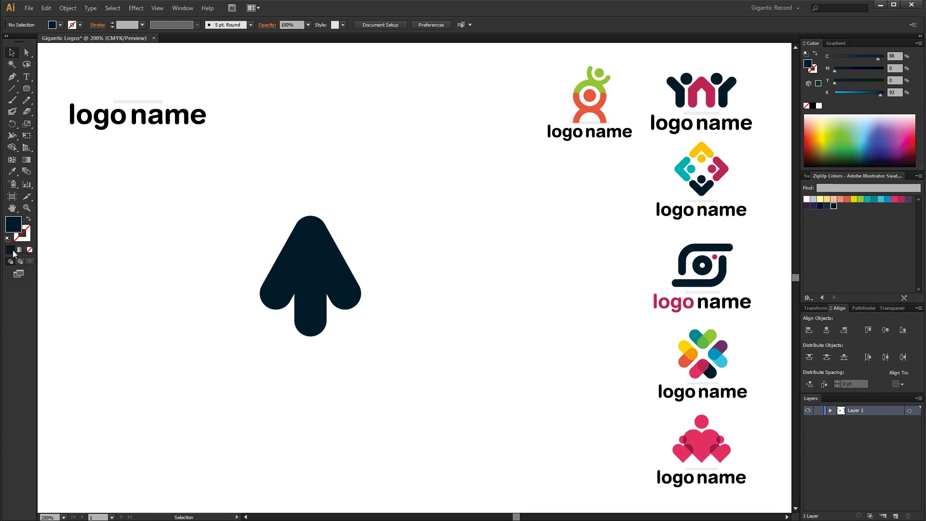
Step: Draw a round navy head above the arrow and select the whole figure
{"action": "left_click", "coordinate": [27, 89]}
{"action": "left_click", "coordinate": [72, 110]}
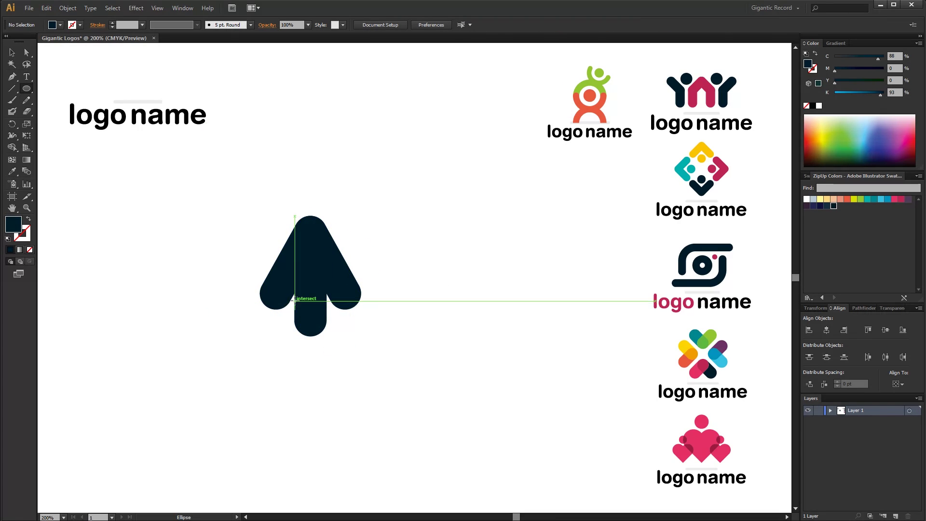
{"action": "mouse_move", "coordinate": [295, 301]}
{"action": "left_mouse_down"}
{"action": "mouse_move", "coordinate": [326, 333]}
{"action": "mouse_move", "coordinate": [311, 285]}
{"action": "left_mouse_up"}
{"action": "key", "text": "v"}
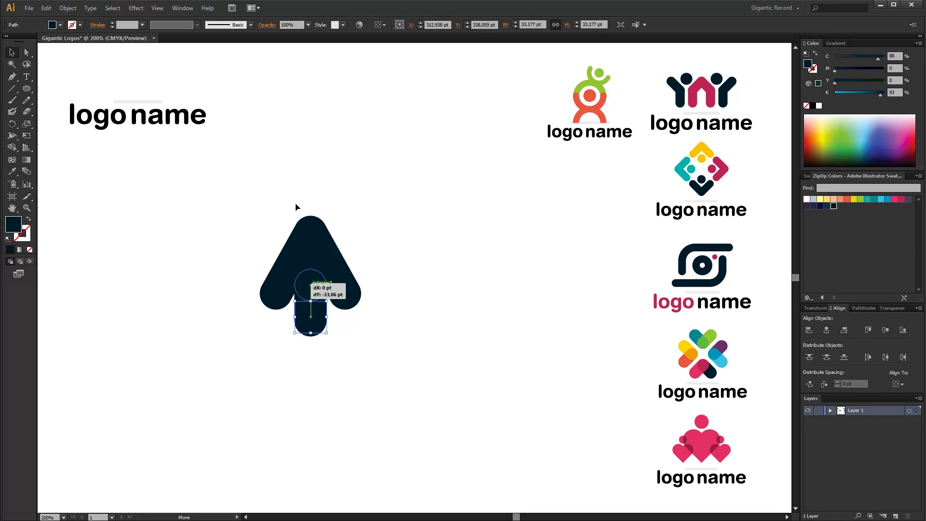
{"action": "left_click_drag", "start_coordinate": [296, 207], "coordinate": [311, 194]}
{"action": "left_click_drag", "start_coordinate": [369, 361], "coordinate": [321, 279]}
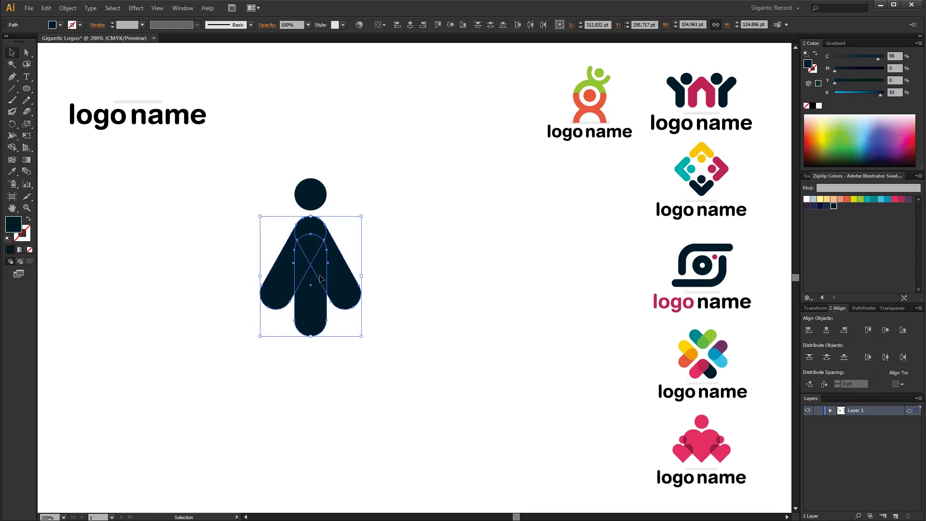
{"action": "left_click", "coordinate": [309, 195], "text": "shift"}
{"action": "mouse_move", "coordinate": [377, 332]}
{"action": "left_mouse_down"}
{"action": "mouse_move", "coordinate": [323, 290]}
{"action": "mouse_move", "coordinate": [371, 263]}
{"action": "left_mouse_up"}
Step: Make a green copy of the figure, offset slightly right and sent behind the navy one
{"action": "left_click", "coordinate": [861, 198]}
{"action": "left_click_drag", "start_coordinate": [372, 304], "coordinate": [378, 304]}
{"action": "right_click", "coordinate": [368, 280]}
{"action": "left_click", "coordinate": [497, 438]}
{"action": "key", "text": "Left"}
{"action": "key", "text": "Left"}
{"action": "left_click", "coordinate": [476, 416]}
Step: Rotate the green copy's leg to horizontal to form a shoulder bar
{"action": "left_click", "coordinate": [379, 305]}
{"action": "left_click", "coordinate": [356, 320], "text": "ctrl"}
{"action": "mouse_move", "coordinate": [363, 338]}
{"action": "left_mouse_down"}
{"action": "mouse_move", "coordinate": [386, 291]}
{"action": "mouse_move", "coordinate": [355, 234]}
{"action": "left_mouse_up"}
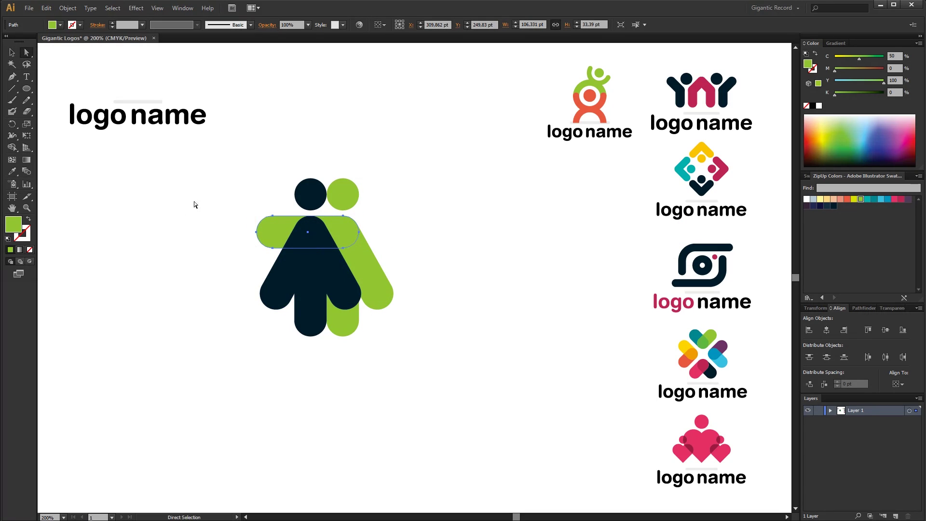
{"action": "left_click_drag", "start_coordinate": [276, 253], "coordinate": [276, 253]}
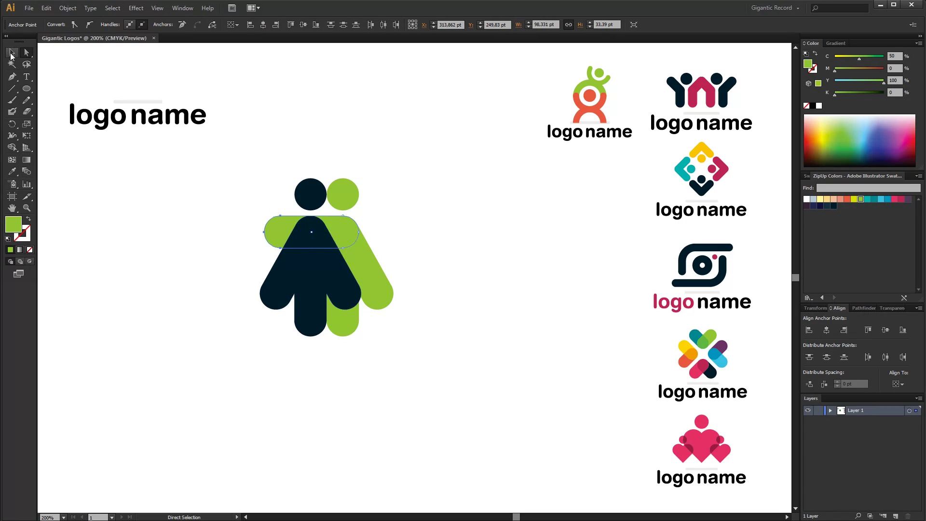
{"action": "key", "text": "ctrl+shift+a"}
Step: Draw a green circle at the shoulder and nudge the green shapes right
{"action": "key", "text": "l"}
{"action": "left_click_drag", "start_coordinate": [287, 216], "coordinate": [319, 247]}
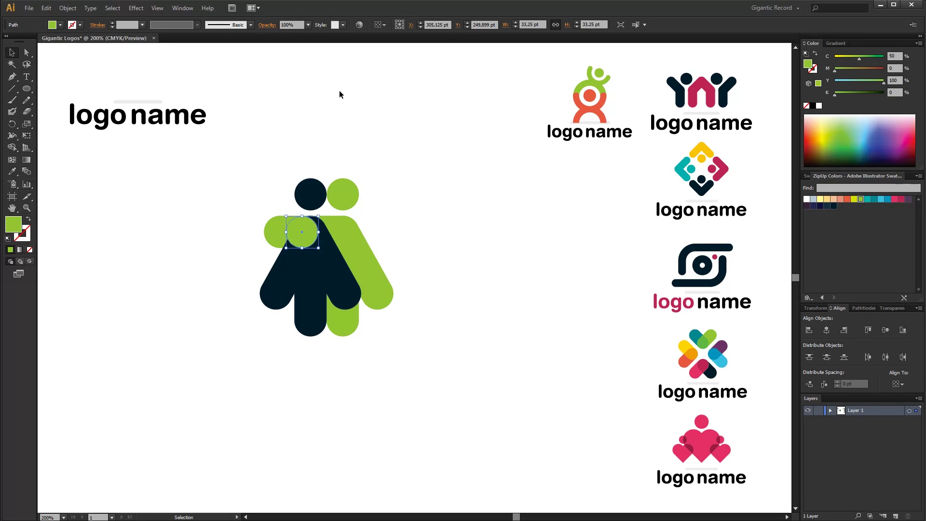
{"action": "key", "text": "ctrl+shift+a"}
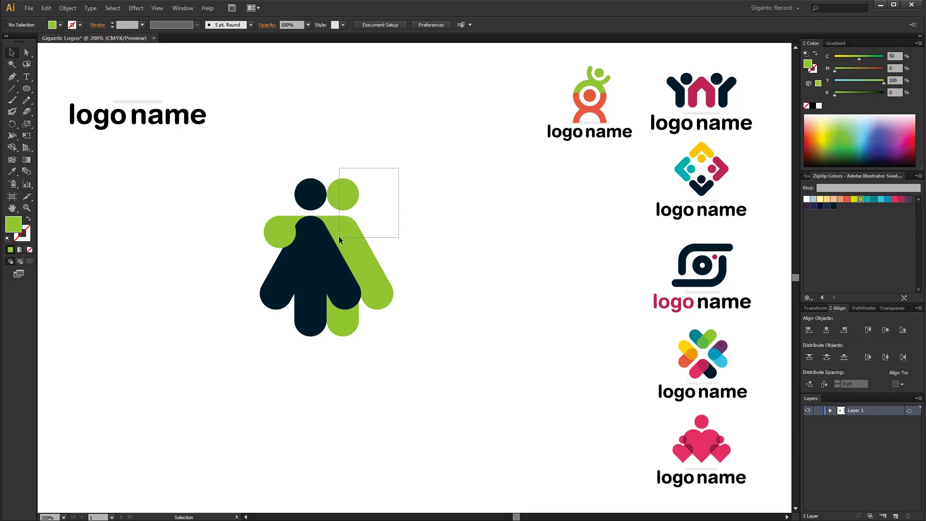
{"action": "left_click_drag", "start_coordinate": [339, 238], "coordinate": [283, 237]}
{"action": "key", "text": "Right"}
{"action": "key", "text": "Right"}
{"action": "key", "text": "Right"}
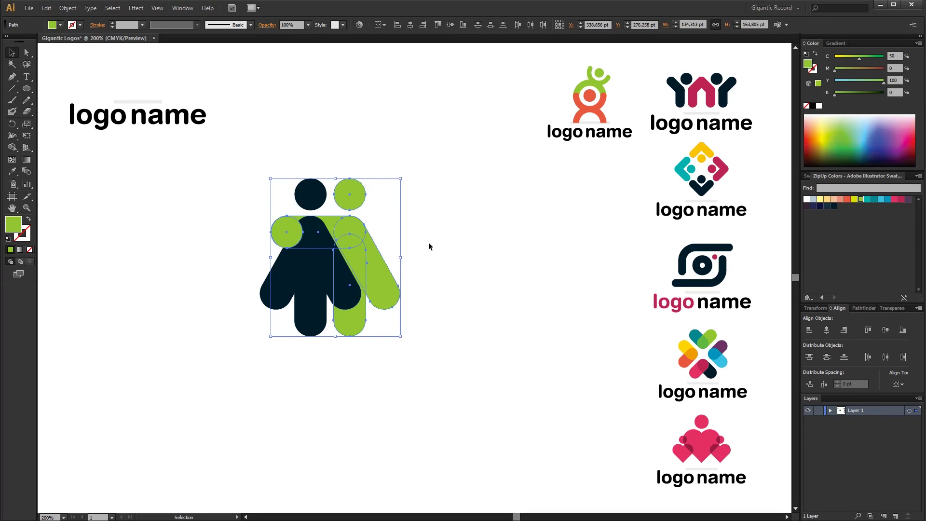
Step: Group the two-figure mark, shrink it, and move it into place
{"action": "left_click_drag", "start_coordinate": [430, 142], "coordinate": [258, 338]}
{"action": "key", "text": "ctrl+g"}
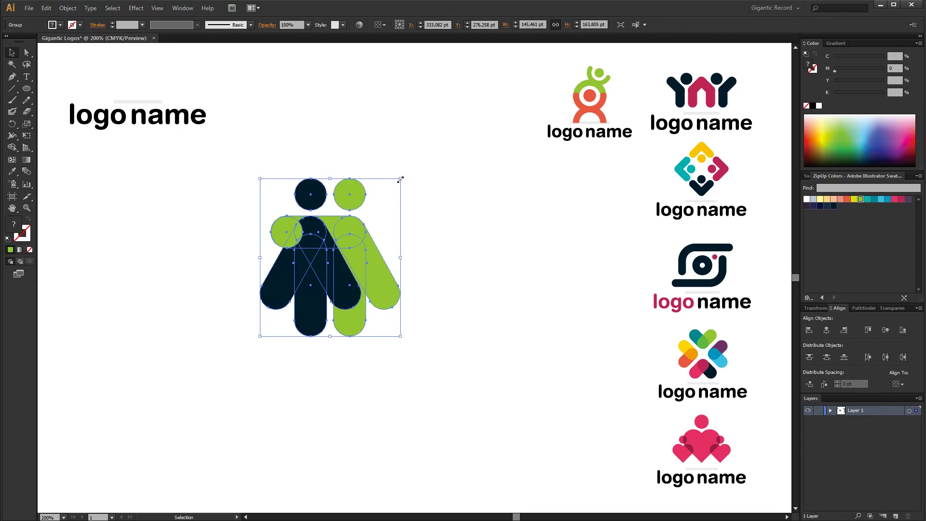
{"action": "left_click_drag", "start_coordinate": [400, 179], "coordinate": [331, 258]}
{"action": "left_click_drag", "start_coordinate": [330, 303], "coordinate": [377, 279]}
Step: Paste a copy of the 'logo name' text under the figures
{"action": "left_click_drag", "start_coordinate": [238, 211], "coordinate": [124, 93]}
{"action": "key", "text": "ctrl+c"}
{"action": "key", "text": "ctrl+v"}
{"action": "mouse_move", "coordinate": [393, 276]}
{"action": "left_mouse_down"}
{"action": "mouse_move", "coordinate": [332, 334]}
{"action": "mouse_move", "coordinate": [345, 344]}
{"action": "left_mouse_up"}
{"action": "left_click", "coordinate": [431, 318]}
Step: Send the text behind, group it with the figures, shrink, and place under the top logo
{"action": "right_click", "coordinate": [346, 331]}
{"action": "left_click", "coordinate": [463, 444]}
{"action": "left_click", "coordinate": [452, 428]}
{"action": "left_click_drag", "start_coordinate": [267, 202], "coordinate": [455, 356]}
{"action": "key", "text": "ctrl+g"}
{"action": "left_click_drag", "start_coordinate": [408, 234], "coordinate": [371, 265]}
{"action": "left_click_drag", "start_coordinate": [324, 289], "coordinate": [598, 178]}
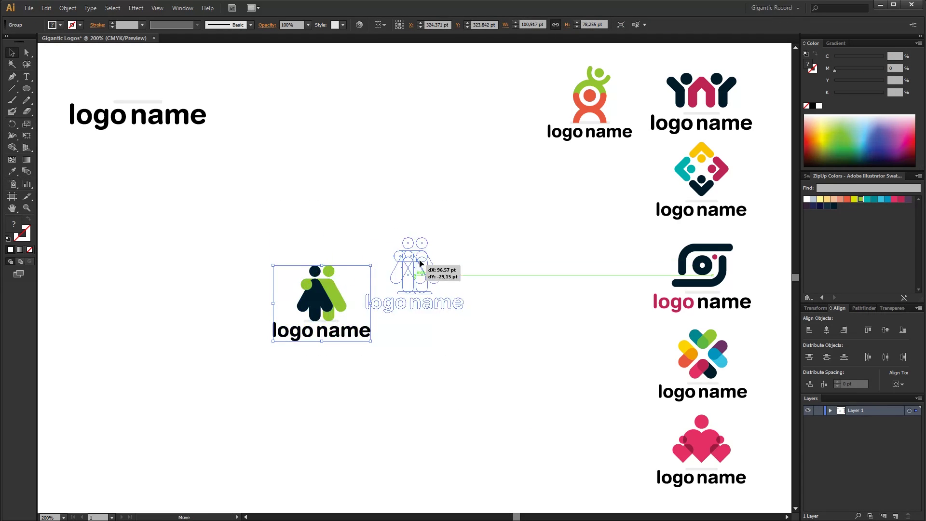
{"action": "left_click", "coordinate": [584, 303]}
Step: Draw a tall green rounded-rectangle pill mid-canvas
{"action": "mouse_move", "coordinate": [612, 256]}
{"action": "left_mouse_down"}
{"action": "mouse_move", "coordinate": [576, 216]}
{"action": "mouse_move", "coordinate": [555, 225]}
{"action": "left_mouse_up"}
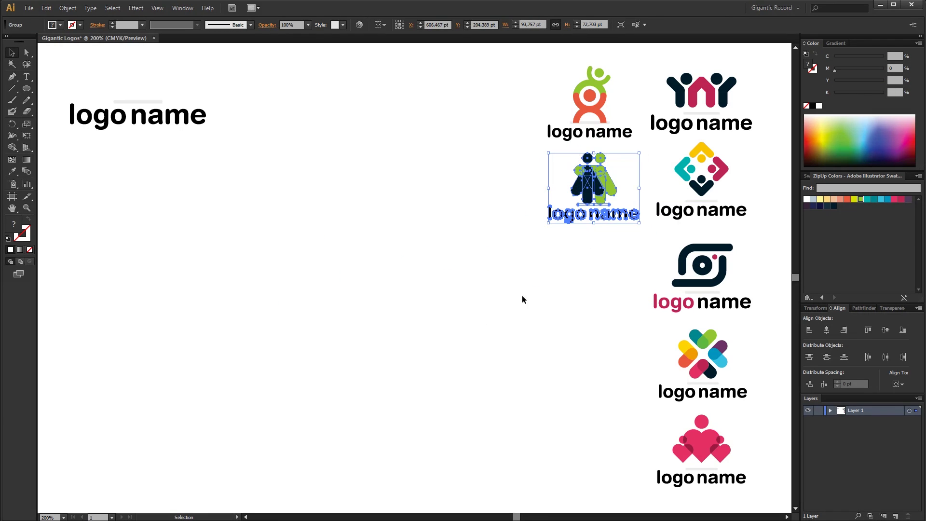
{"action": "left_click", "coordinate": [62, 191]}
{"action": "left_click_drag", "start_coordinate": [28, 91], "coordinate": [72, 99]}
{"action": "mouse_move", "coordinate": [297, 268]}
{"action": "left_mouse_down"}
{"action": "mouse_move", "coordinate": [315, 335]}
{"action": "mouse_move", "coordinate": [315, 317]}
{"action": "left_mouse_up"}
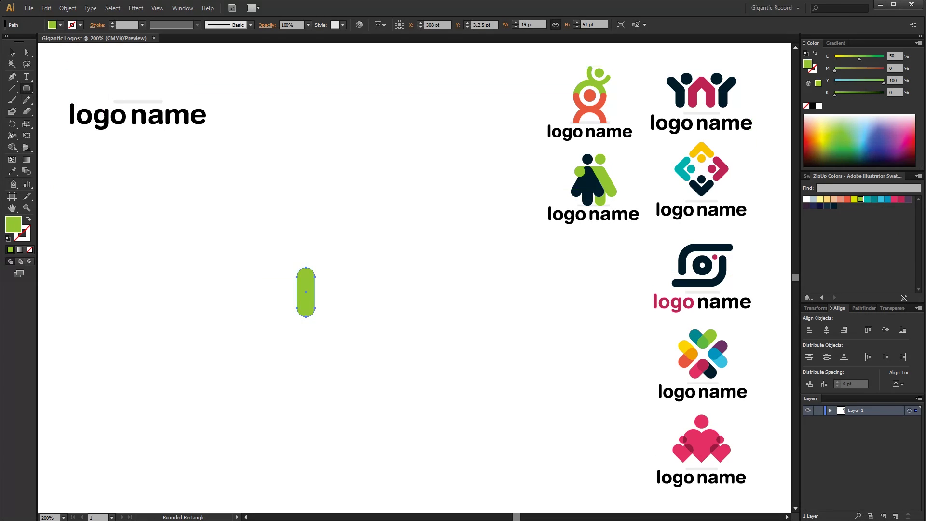
Step: Add a green circle head above the pill and group them
{"action": "key", "text": "l"}
{"action": "mouse_move", "coordinate": [319, 267]}
{"action": "left_mouse_down"}
{"action": "mouse_move", "coordinate": [318, 320]}
{"action": "mouse_move", "coordinate": [339, 330]}
{"action": "left_mouse_up"}
{"action": "key", "text": "v"}
{"action": "left_click_drag", "start_coordinate": [327, 286], "coordinate": [325, 271]}
{"action": "left_click", "coordinate": [324, 314], "text": "shift"}
{"action": "key", "text": "ctrl+g"}
Step: Copy the pill figure left and right, vertically centre all three, and draw a large circle
{"action": "key", "text": "a"}
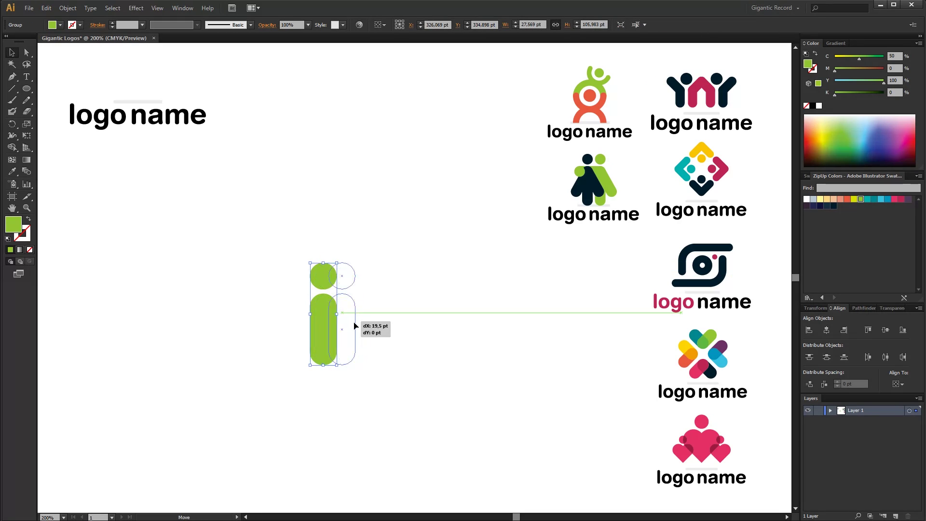
{"action": "mouse_move", "coordinate": [354, 326]}
{"action": "left_mouse_down"}
{"action": "mouse_move", "coordinate": [368, 326]}
{"action": "mouse_move", "coordinate": [355, 362]}
{"action": "left_mouse_up"}
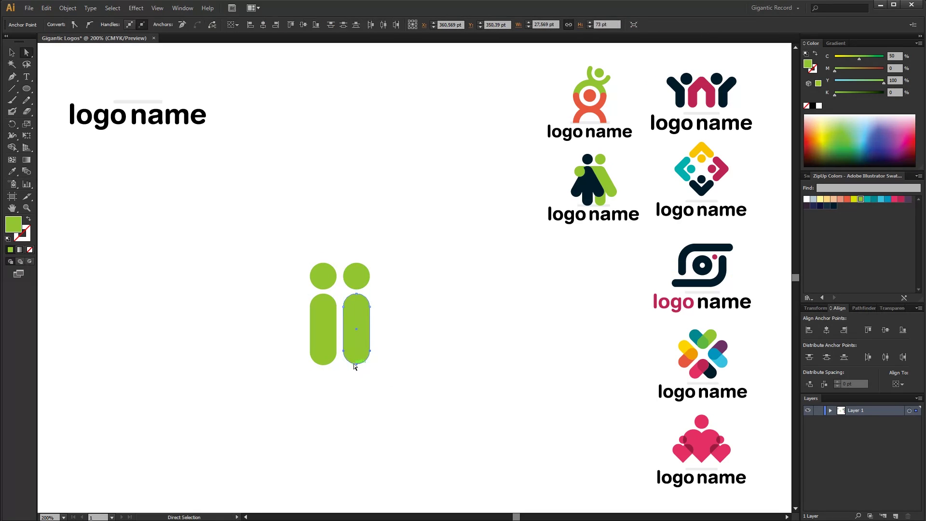
{"action": "left_click", "coordinate": [11, 56]}
{"action": "left_click_drag", "start_coordinate": [355, 329], "coordinate": [289, 329]}
{"action": "left_click", "coordinate": [360, 320], "text": "shift"}
{"action": "left_click", "coordinate": [323, 328], "text": "shift"}
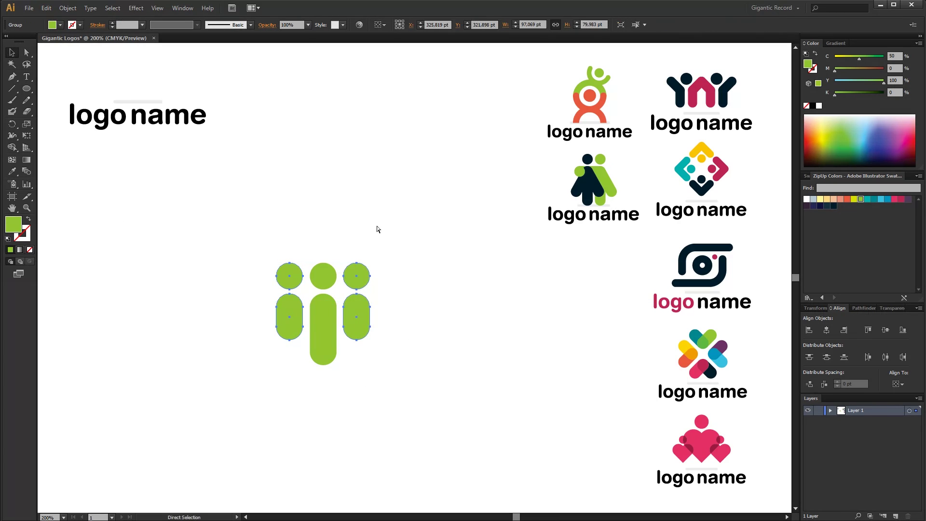
{"action": "left_click", "coordinate": [886, 330]}
{"action": "left_click", "coordinate": [478, 342]}
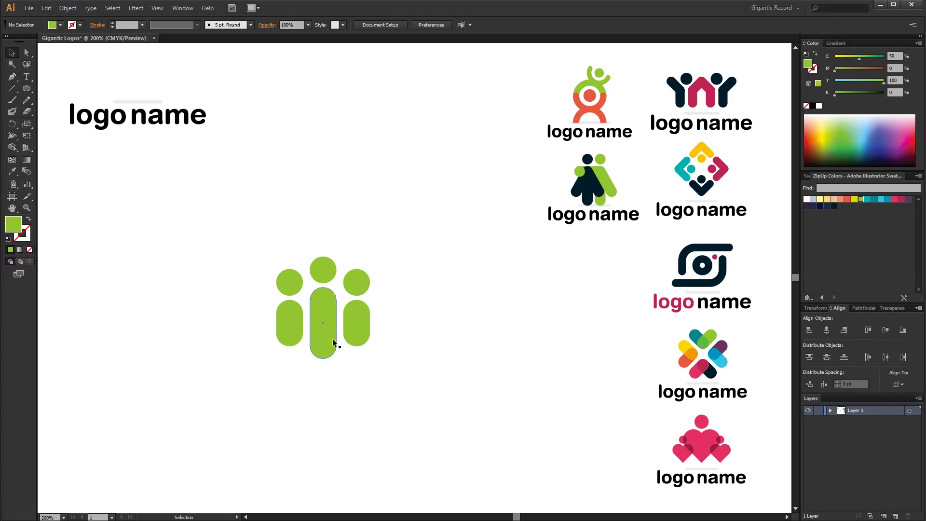
{"action": "left_click_drag", "start_coordinate": [107, 241], "coordinate": [228, 361]}
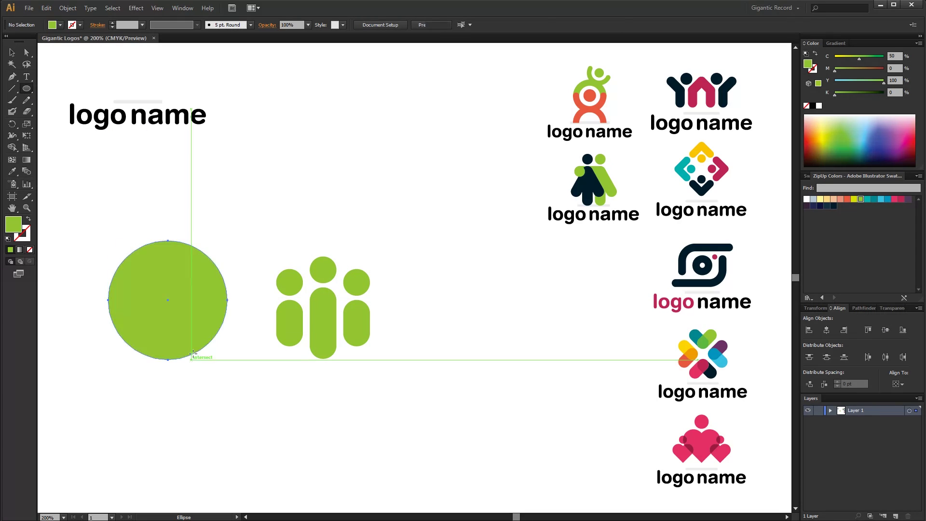
Step: Fill the circle dark navy, add a lower-right square, and Unite them into a teardrop pin
{"action": "left_click", "coordinate": [834, 205]}
{"action": "key", "text": "m"}
{"action": "left_click_drag", "start_coordinate": [167, 300], "coordinate": [227, 359]}
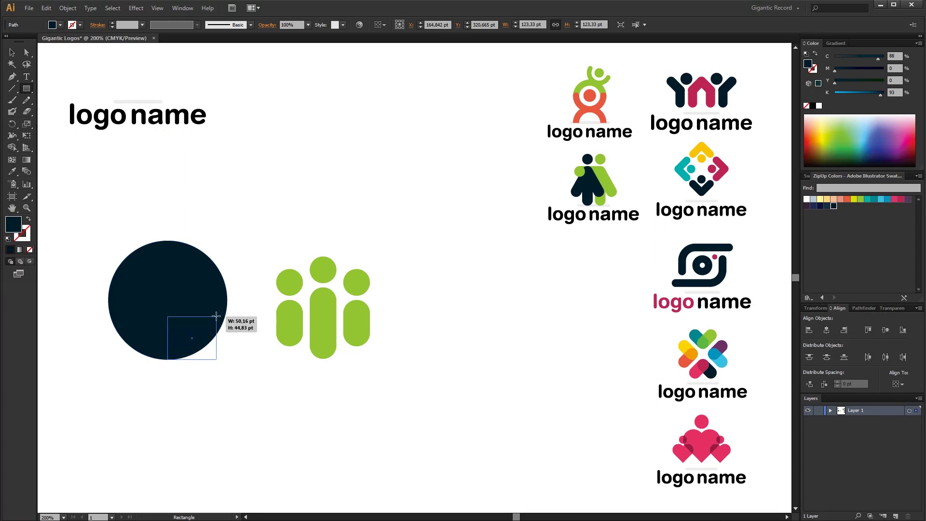
{"action": "mouse_move", "coordinate": [256, 237]}
{"action": "left_mouse_down"}
{"action": "mouse_move", "coordinate": [213, 270]}
{"action": "mouse_move", "coordinate": [259, 299]}
{"action": "left_mouse_up"}
{"action": "left_click", "coordinate": [858, 307]}
{"action": "left_click", "coordinate": [809, 329]}
Step: Move the green figures group onto the pin, shrink it to fit, and bring it to front
{"action": "left_click", "coordinate": [386, 285]}
{"action": "left_click", "coordinate": [316, 327]}
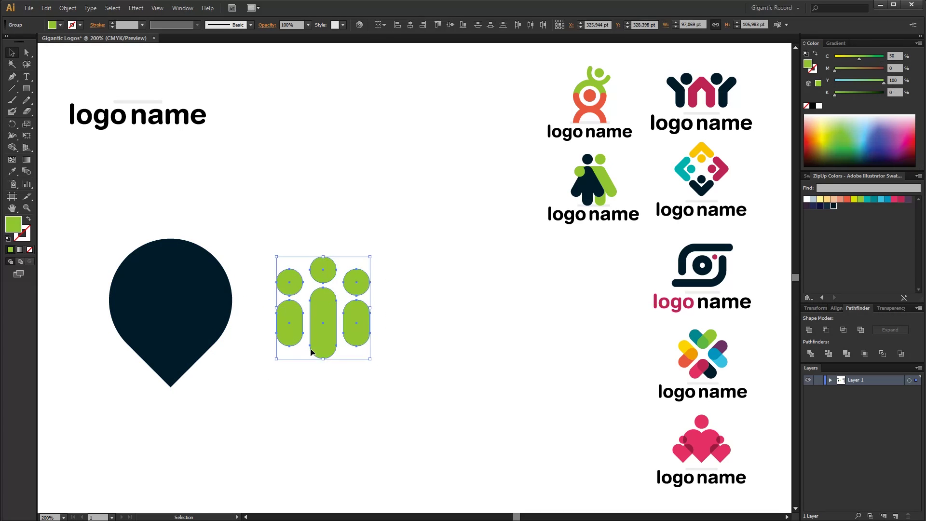
{"action": "left_click_drag", "start_coordinate": [316, 327], "coordinate": [163, 328]}
{"action": "left_click_drag", "start_coordinate": [216, 356], "coordinate": [207, 348]}
{"action": "right_click", "coordinate": [202, 314]}
{"action": "mouse_move", "coordinate": [228, 393]}
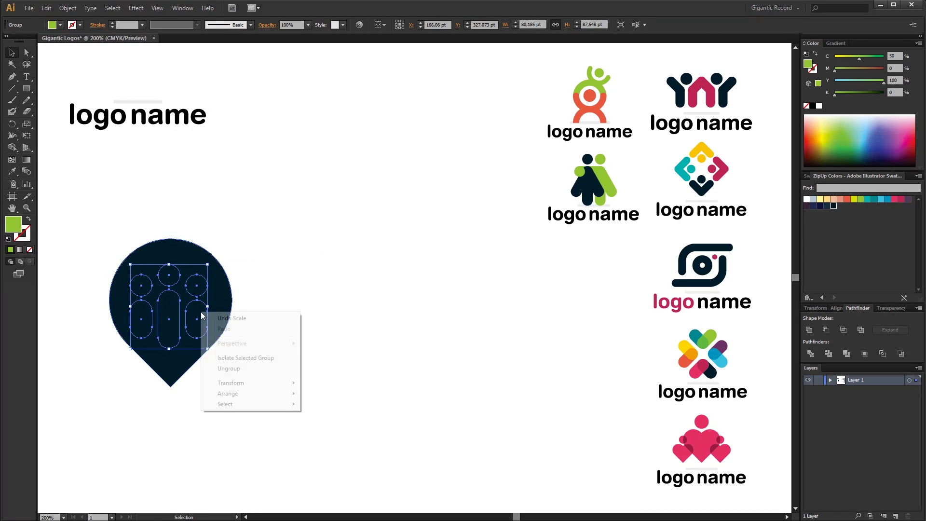
{"action": "left_click", "coordinate": [332, 393]}
{"action": "left_click", "coordinate": [836, 307]}
{"action": "left_click", "coordinate": [338, 289]}
Step: Ungroup the three figures and recolour them all golden yellow
{"action": "left_click", "coordinate": [212, 362]}
{"action": "right_click", "coordinate": [199, 325]}
{"action": "left_click", "coordinate": [217, 381]}
{"action": "left_click", "coordinate": [177, 309]}
{"action": "left_click", "coordinate": [704, 143]}
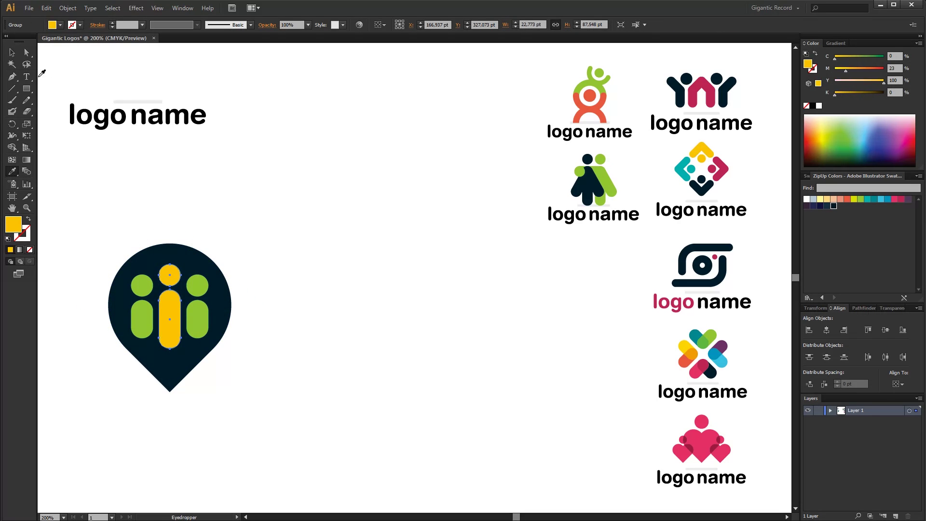
{"action": "left_click", "coordinate": [193, 295]}
{"action": "left_click", "coordinate": [177, 269]}
Step: Lighten the middle figure's yellow and group the pin with its figures
{"action": "key", "text": "v"}
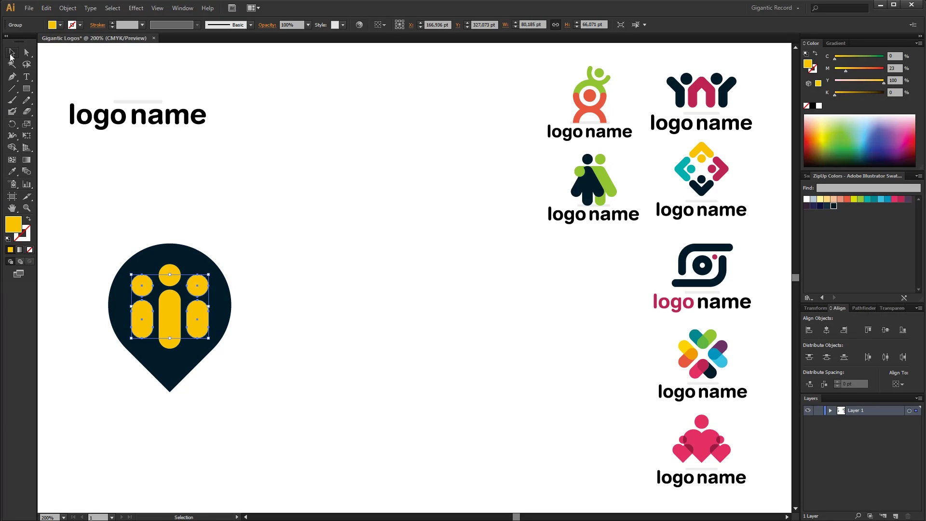
{"action": "left_click", "coordinate": [841, 68]}
{"action": "left_click_drag", "start_coordinate": [872, 80], "coordinate": [864, 80]}
{"action": "right_click", "coordinate": [332, 277]}
{"action": "left_click", "coordinate": [279, 280]}
Step: Move the pin logo and place a copy of the 'logo name' text beneath it
{"action": "left_click", "coordinate": [222, 281]}
{"action": "left_click_drag", "start_coordinate": [222, 281], "coordinate": [331, 229]}
{"action": "key", "text": "a"}
{"action": "left_click_drag", "start_coordinate": [233, 80], "coordinate": [151, 143]}
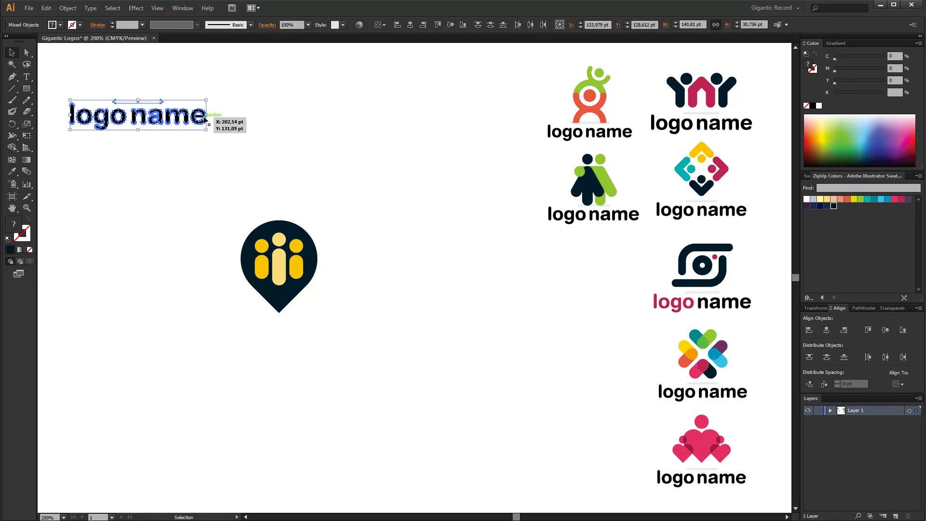
{"action": "left_click_drag", "start_coordinate": [205, 118], "coordinate": [346, 357]}
{"action": "left_click_drag", "start_coordinate": [286, 262], "coordinate": [292, 292]}
Step: Ungroup the pin logo and select the figures inside the pin
{"action": "right_click", "coordinate": [285, 290]}
{"action": "left_click", "coordinate": [259, 405]}
{"action": "left_click", "coordinate": [284, 294]}
{"action": "left_click", "coordinate": [531, 397]}
{"action": "left_click", "coordinate": [279, 299]}
{"action": "right_click", "coordinate": [279, 296]}
{"action": "left_click", "coordinate": [306, 353]}
Step: Make the middle figure pink and the two side figures dark crimson, then fine-tune the pink
{"action": "left_click", "coordinate": [280, 295]}
{"action": "left_click", "coordinate": [895, 202]}
{"action": "left_click", "coordinate": [295, 298]}
{"action": "left_click", "coordinate": [264, 298], "text": "shift"}
{"action": "left_click", "coordinate": [901, 199]}
{"action": "left_click", "coordinate": [432, 288]}
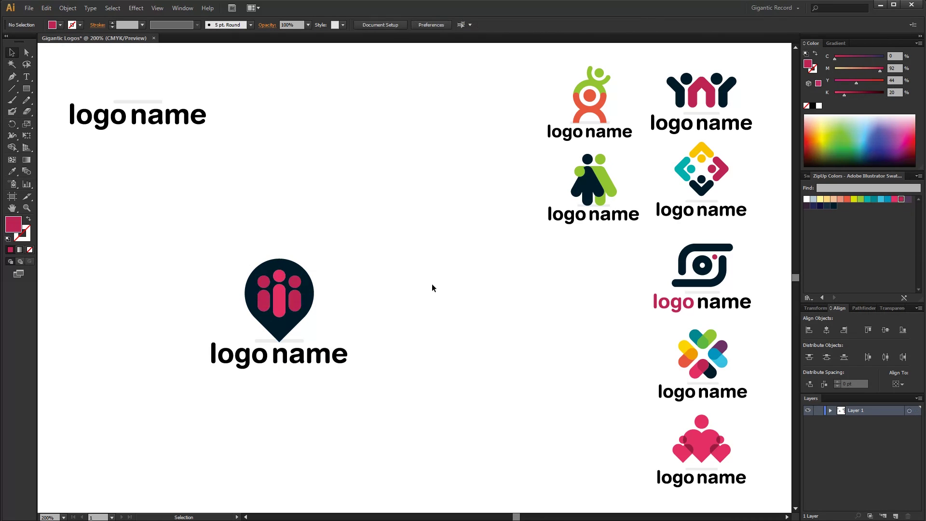
{"action": "left_click", "coordinate": [279, 298]}
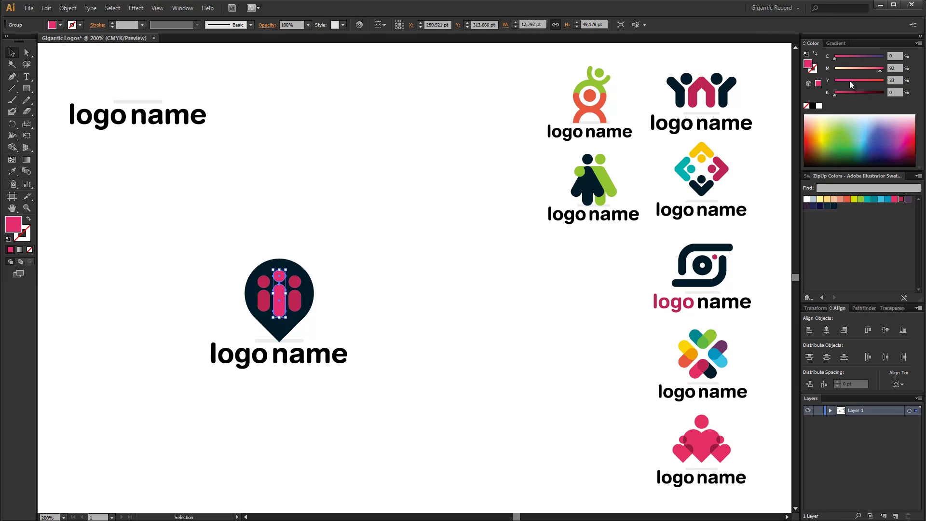
{"action": "left_click", "coordinate": [850, 80]}
{"action": "left_click", "coordinate": [387, 314]}
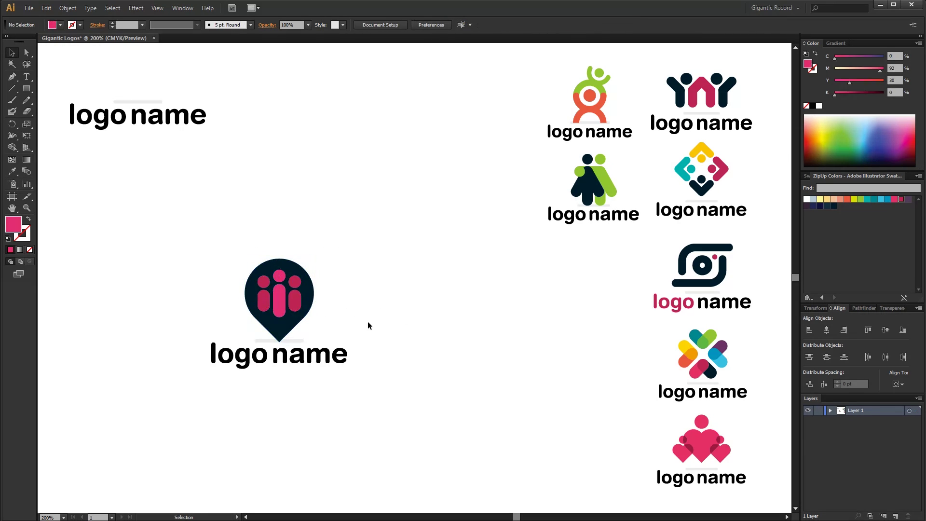
Step: Colour the word 'logo' in the caption pink, sampled from the figures
{"action": "left_click_drag", "start_coordinate": [358, 232], "coordinate": [263, 373]}
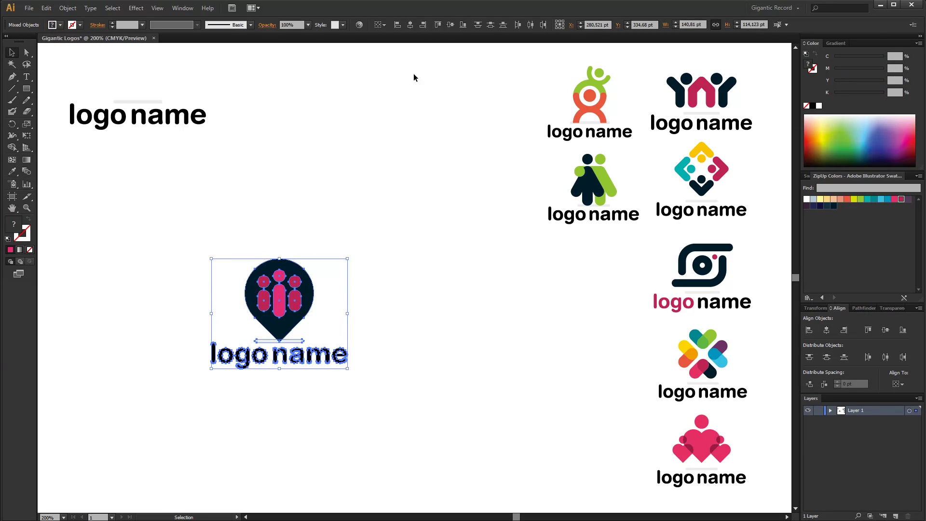
{"action": "left_click", "coordinate": [406, 29]}
{"action": "left_click", "coordinate": [328, 258]}
{"action": "left_click_drag", "start_coordinate": [359, 232], "coordinate": [233, 363]}
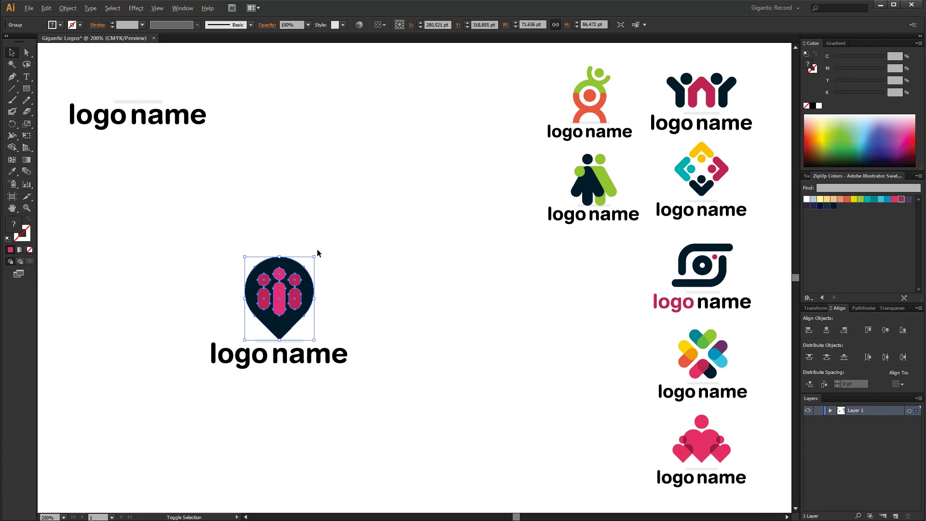
{"action": "left_click_drag", "start_coordinate": [370, 235], "coordinate": [234, 364]}
{"action": "double_click", "coordinate": [280, 354]}
{"action": "left_click", "coordinate": [239, 356]}
{"action": "left_click", "coordinate": [12, 171]}
{"action": "left_click", "coordinate": [280, 289]}
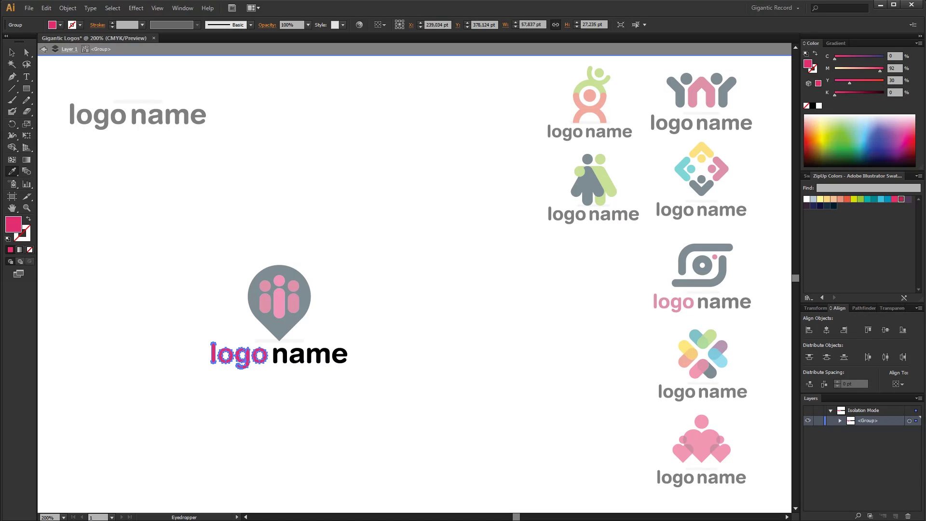
{"action": "double_click", "coordinate": [320, 171]}
Step: Re-enter the pin logo group to select its pink figures, then exit isolation mode
{"action": "left_click", "coordinate": [338, 354]}
{"action": "left_click", "coordinate": [380, 330]}
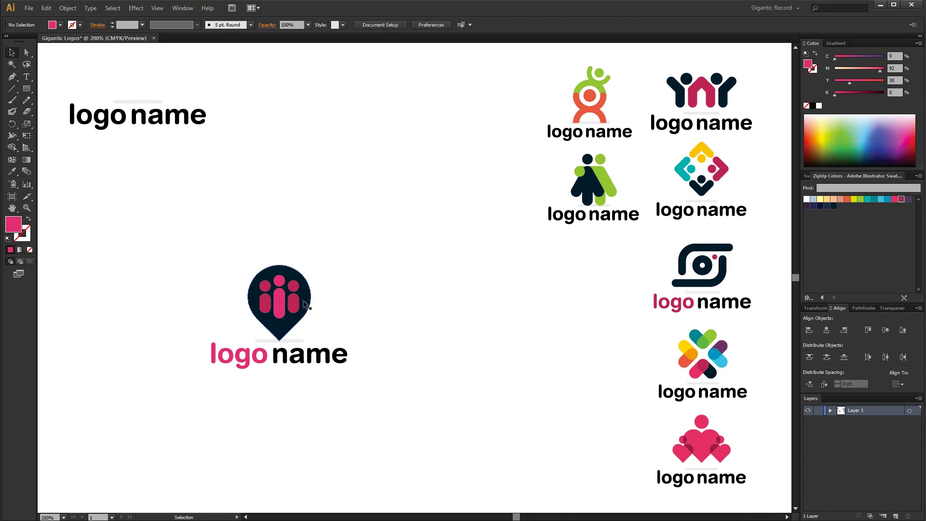
{"action": "double_click", "coordinate": [299, 304]}
{"action": "left_click", "coordinate": [299, 304]}
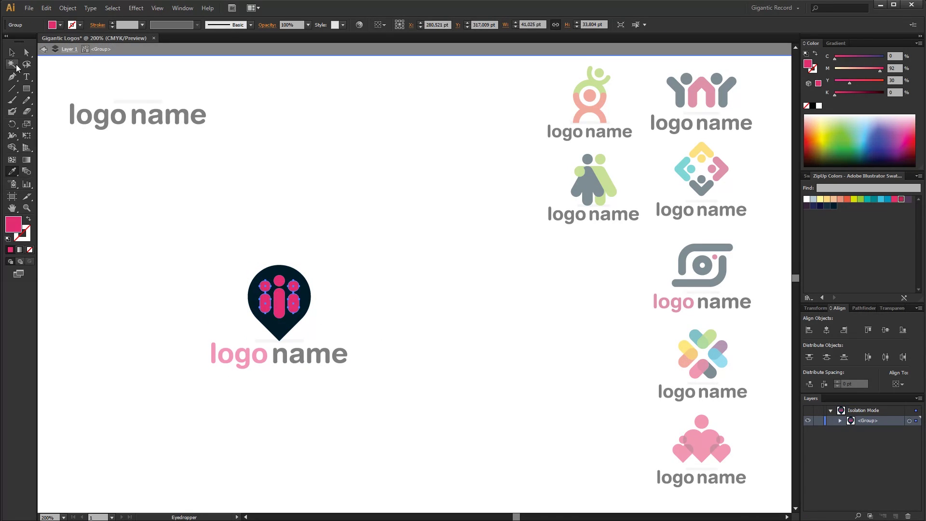
{"action": "left_click", "coordinate": [12, 52]}
{"action": "double_click", "coordinate": [364, 218]}
Step: Shrink the pin logo and align it in the left column below the two-figure mark
{"action": "left_click", "coordinate": [280, 314]}
{"action": "left_click_drag", "start_coordinate": [346, 367], "coordinate": [325, 300]}
{"action": "left_click_drag", "start_coordinate": [280, 332], "coordinate": [617, 265]}
{"action": "left_click", "coordinate": [604, 364]}
{"action": "left_click_drag", "start_coordinate": [558, 303], "coordinate": [560, 304]}
{"action": "left_click", "coordinate": [428, 331]}
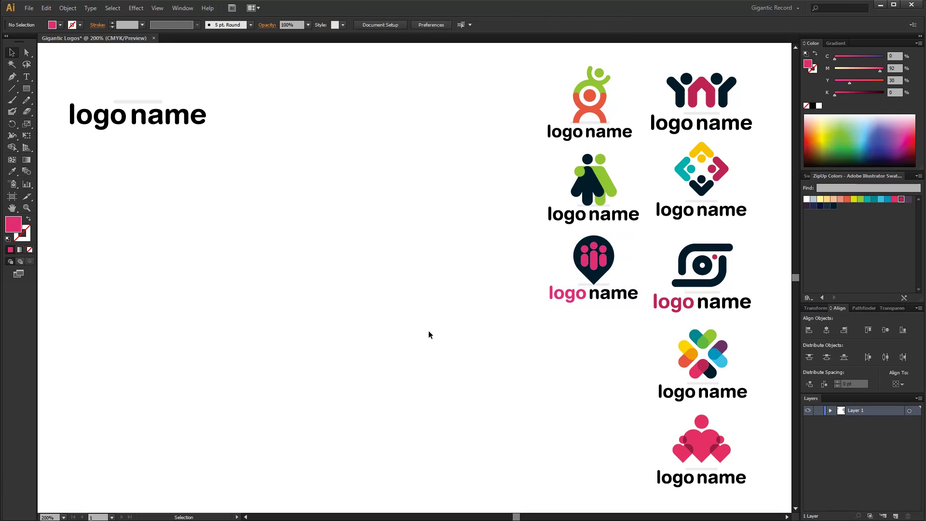
{"action": "left_click_drag", "start_coordinate": [24, 93], "coordinate": [57, 97]}
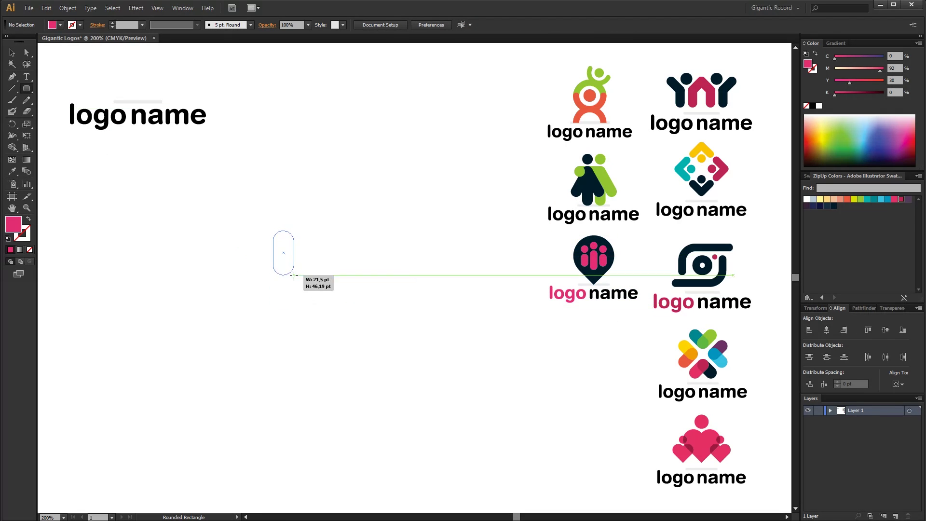
Step: Draw a tall rounded rectangle with a thick pink stroke, outline it into a ring, and enlarge it
{"action": "left_click_drag", "start_coordinate": [306, 297], "coordinate": [294, 270]}
{"action": "key", "text": "shift+x"}
{"action": "left_click", "coordinate": [112, 22]}
{"action": "left_click", "coordinate": [68, 7]}
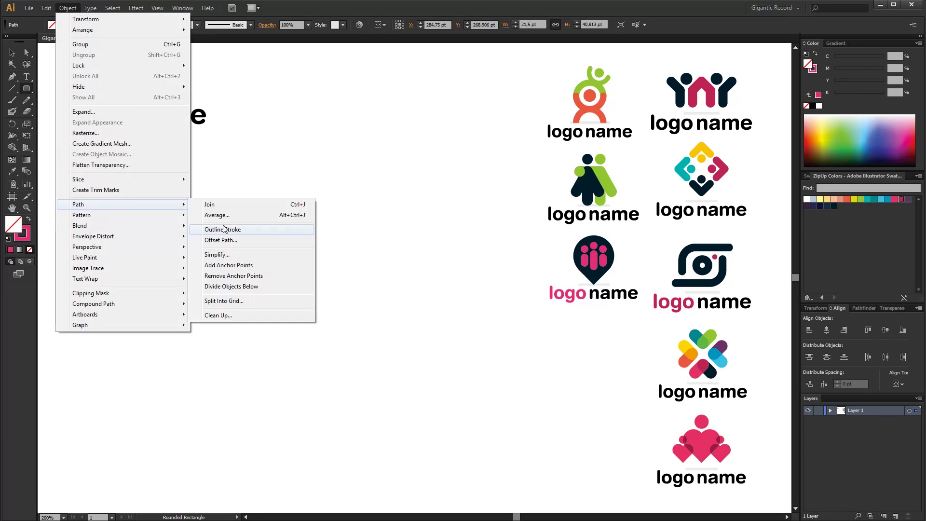
{"action": "left_click", "coordinate": [256, 227]}
{"action": "left_click_drag", "start_coordinate": [298, 273], "coordinate": [331, 328]}
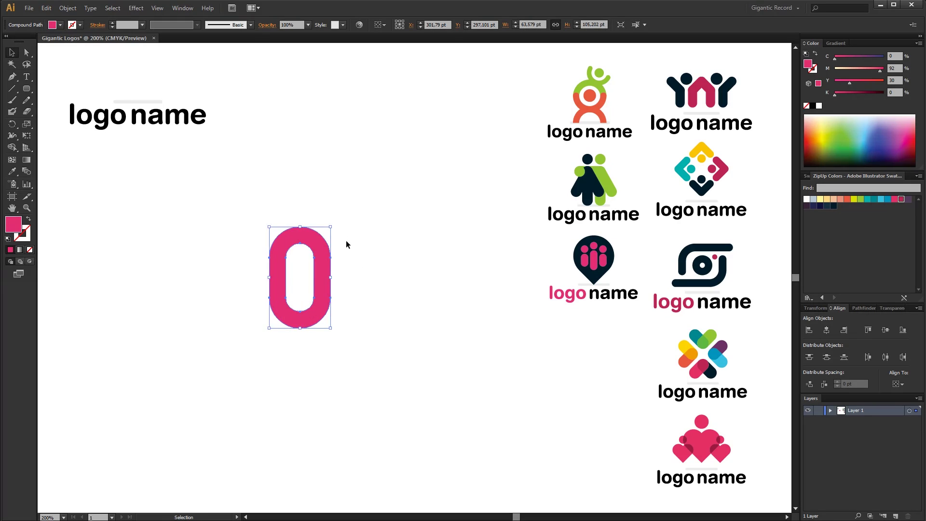
Step: Overlap a 90°-rotated copy, making the left ring green and the front right ring dark pink
{"action": "left_click_drag", "start_coordinate": [346, 241], "coordinate": [377, 304]}
{"action": "left_click_drag", "start_coordinate": [309, 279], "coordinate": [347, 285]}
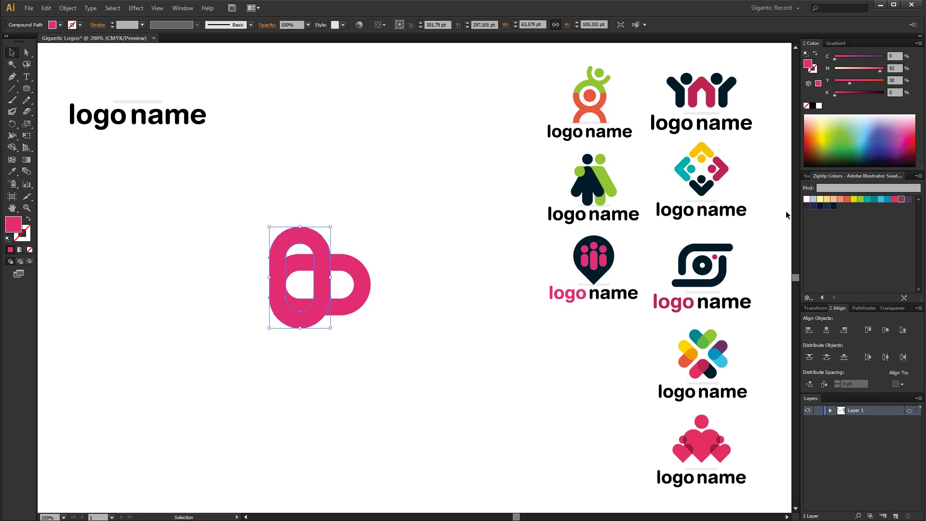
{"action": "left_click", "coordinate": [861, 199]}
{"action": "left_click", "coordinate": [357, 285]}
{"action": "key", "text": "ctrl+shift+bracketright"}
{"action": "left_click", "coordinate": [901, 198]}
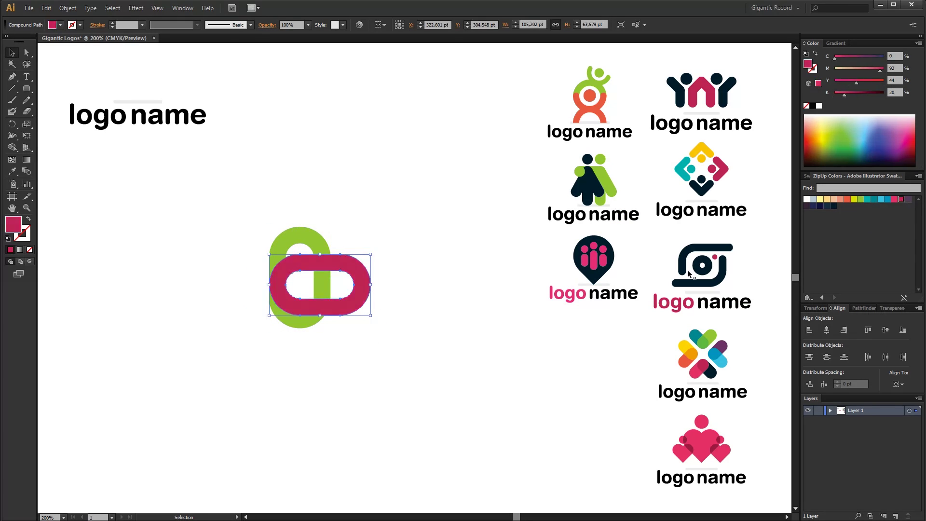
Step: Align the two rings and rotate them about 45° into a heart
{"action": "left_click", "coordinate": [277, 246], "text": "shift"}
{"action": "left_click", "coordinate": [827, 331]}
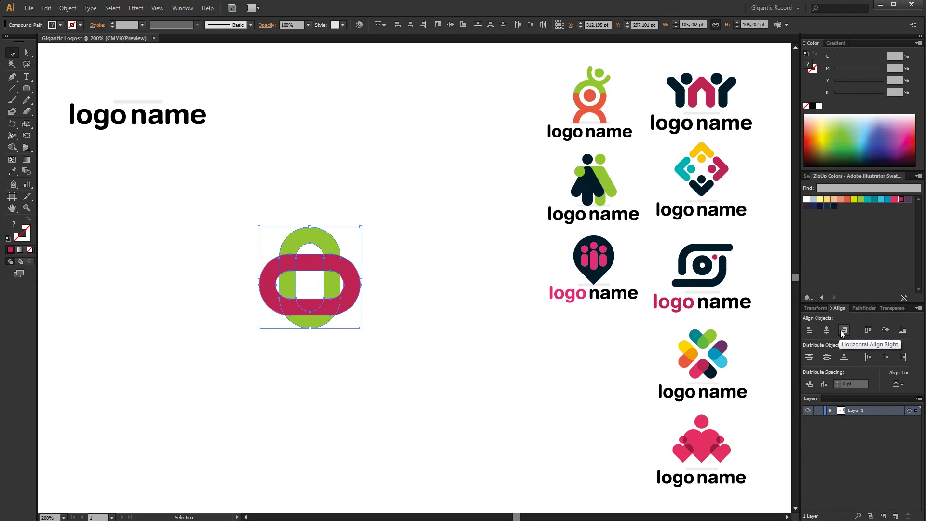
{"action": "left_click", "coordinate": [903, 331]}
{"action": "left_click_drag", "start_coordinate": [367, 226], "coordinate": [403, 264]}
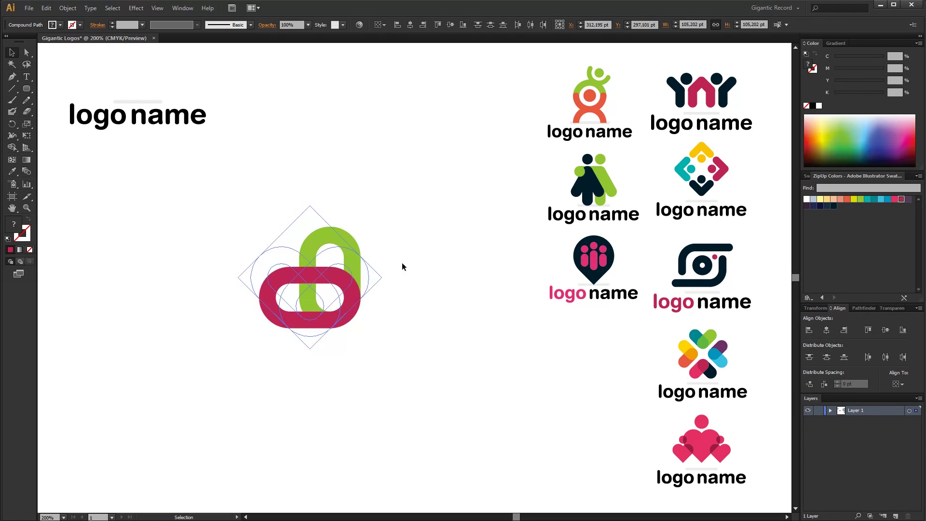
{"action": "left_click", "coordinate": [404, 264]}
Step: Divide the heart with Pathfinder, ungroup the pieces, and make the central overlap green
{"action": "left_click", "coordinate": [357, 289]}
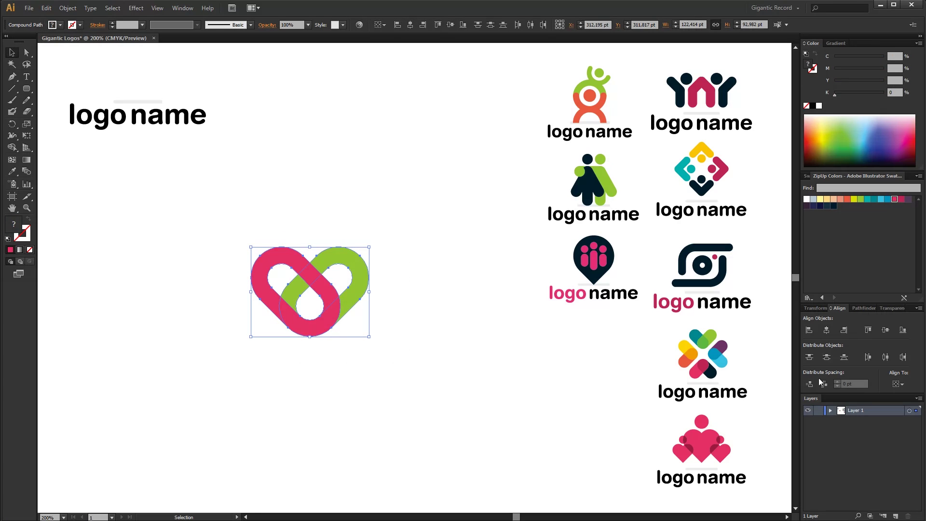
{"action": "left_click", "coordinate": [862, 309]}
{"action": "left_click", "coordinate": [811, 354]}
{"action": "right_click", "coordinate": [334, 314]}
{"action": "left_click", "coordinate": [356, 370]}
{"action": "left_click", "coordinate": [310, 274]}
{"action": "left_click", "coordinate": [858, 202]}
Step: Check the heart's green ring pieces and select the whole heart
{"action": "left_click", "coordinate": [412, 341]}
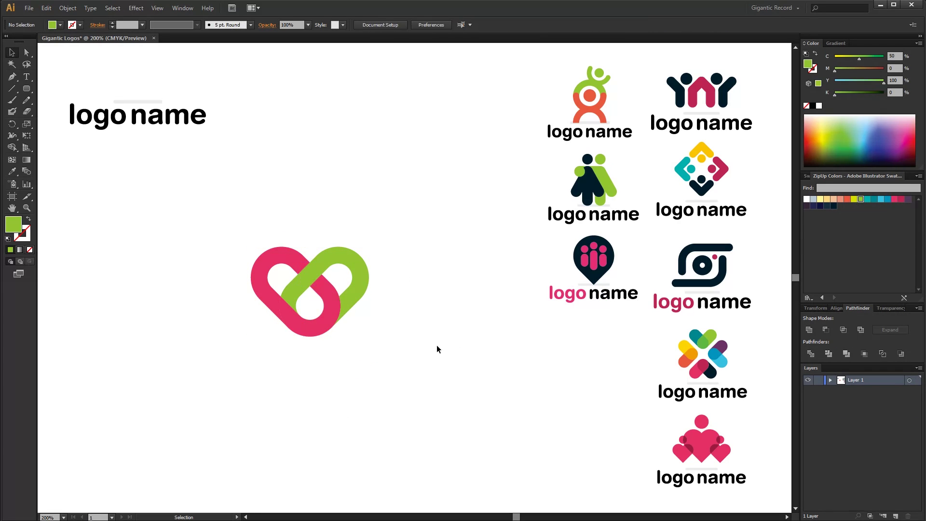
{"action": "left_click", "coordinate": [299, 297]}
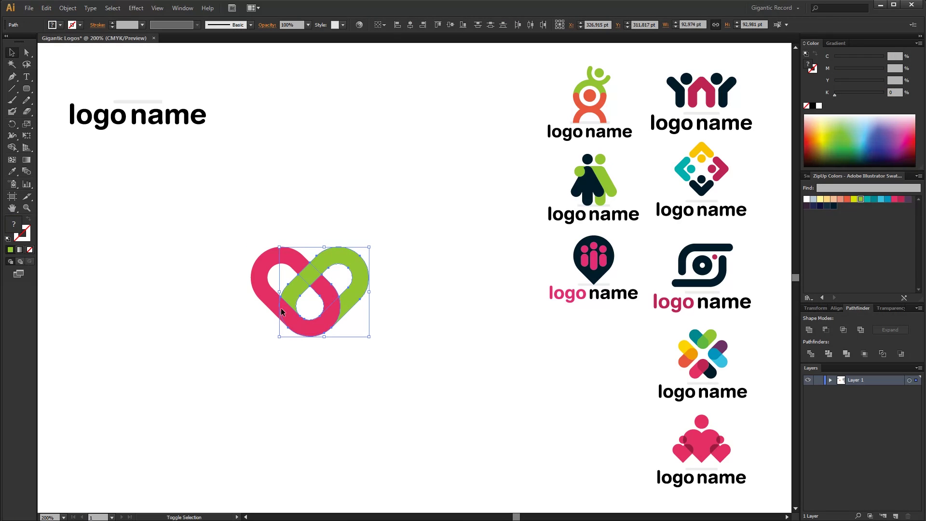
{"action": "key", "text": "a"}
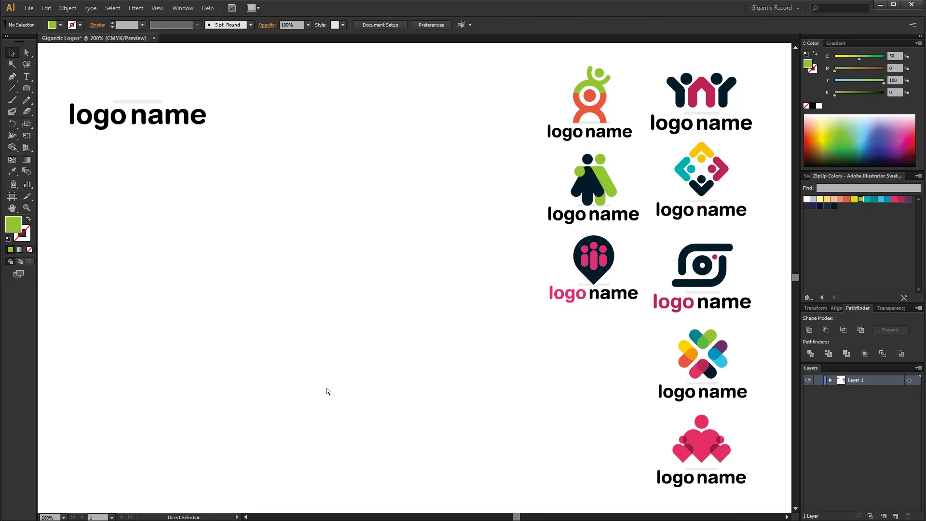
{"action": "left_click", "coordinate": [417, 390]}
{"action": "key", "text": "v"}
{"action": "mouse_move", "coordinate": [250, 204]}
{"action": "left_mouse_down"}
{"action": "mouse_move", "coordinate": [368, 248]}
{"action": "mouse_move", "coordinate": [338, 272]}
{"action": "mouse_move", "coordinate": [357, 226]}
{"action": "left_mouse_up"}
{"action": "left_click", "coordinate": [282, 76]}
Step: Place a 'logo name' copy under the heart, shrink the heart, and centre them horizontally
{"action": "left_click_drag", "start_coordinate": [281, 76], "coordinate": [170, 174]}
{"action": "left_click_drag", "start_coordinate": [188, 120], "coordinate": [368, 318]}
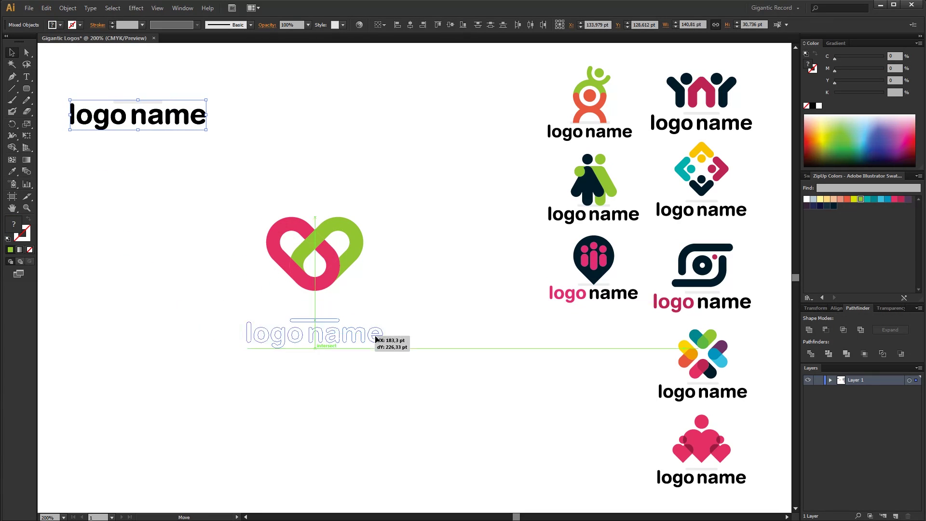
{"action": "left_click", "coordinate": [355, 241]}
{"action": "left_click_drag", "start_coordinate": [363, 217], "coordinate": [203, 386]}
{"action": "key", "text": "shift+F7"}
{"action": "left_click", "coordinate": [827, 330]}
{"action": "left_click", "coordinate": [373, 265]}
Step: Move the heart with its caption into the column beneath the pin logo
{"action": "left_click", "coordinate": [355, 251]}
{"action": "left_click_drag", "start_coordinate": [423, 283], "coordinate": [267, 376]}
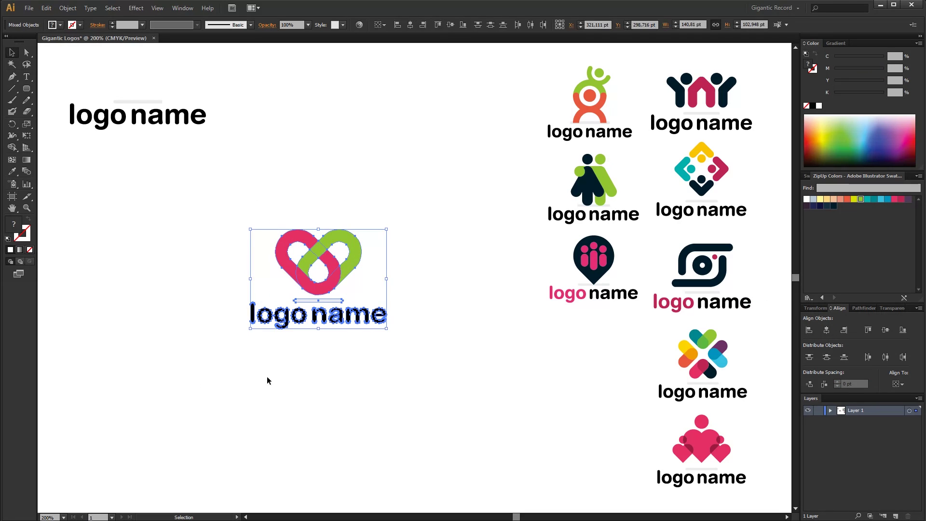
{"action": "left_click_drag", "start_coordinate": [321, 297], "coordinate": [595, 355]}
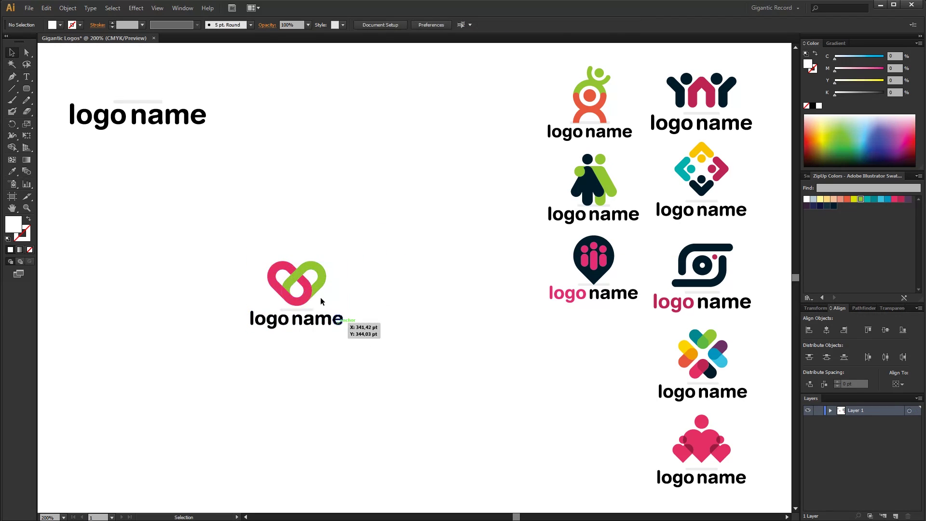
{"action": "left_click", "coordinate": [479, 416]}
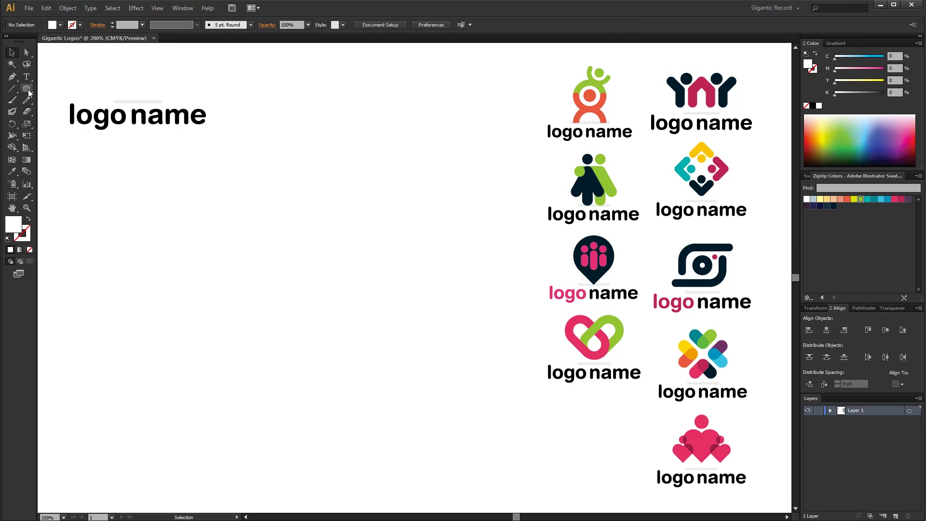
Step: Draw a dark navy rounded bar and join a 45°-rotated copy to it
{"action": "left_click_drag", "start_coordinate": [270, 293], "coordinate": [327, 308]}
{"action": "key", "text": "v"}
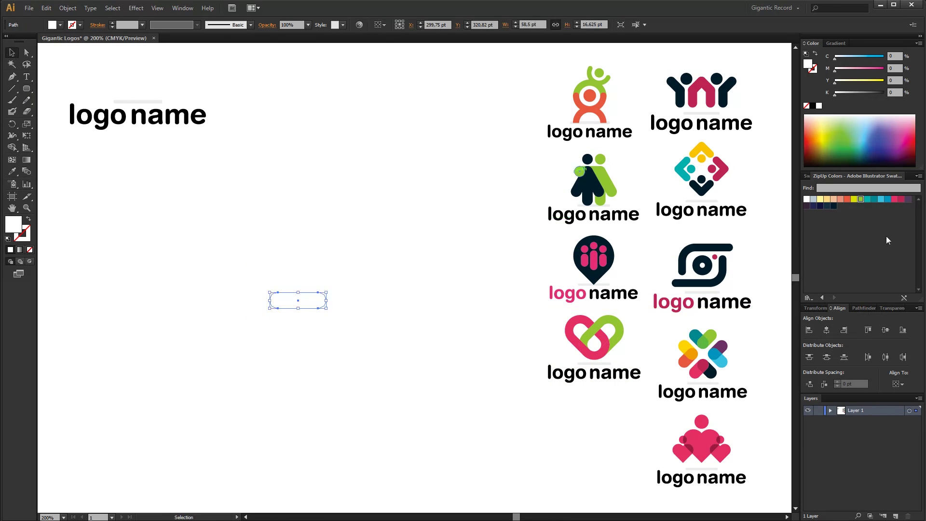
{"action": "left_click", "coordinate": [834, 206]}
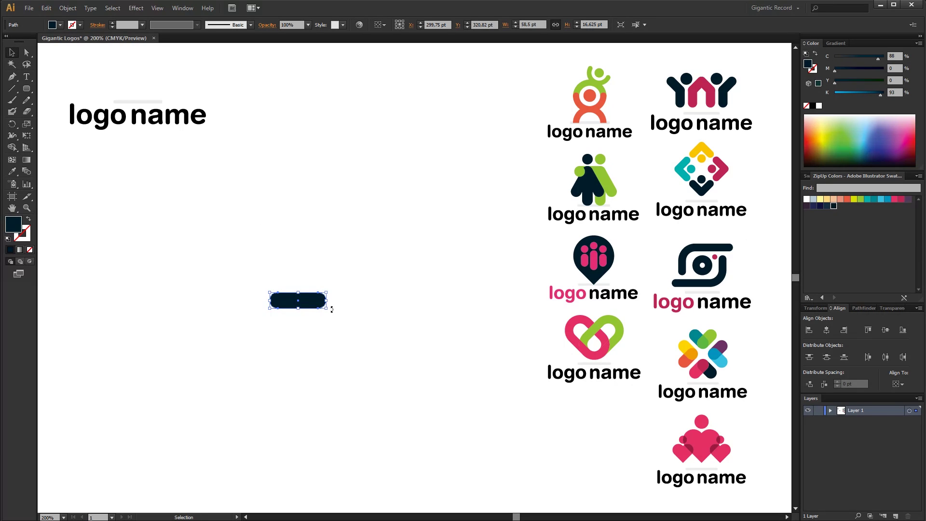
{"action": "mouse_move", "coordinate": [332, 309]}
{"action": "left_mouse_down"}
{"action": "mouse_move", "coordinate": [327, 277]}
{"action": "mouse_move", "coordinate": [302, 277]}
{"action": "left_mouse_up"}
{"action": "left_click", "coordinate": [321, 300], "text": "shift"}
{"action": "left_click", "coordinate": [809, 330]}
{"action": "left_click", "coordinate": [247, 258]}
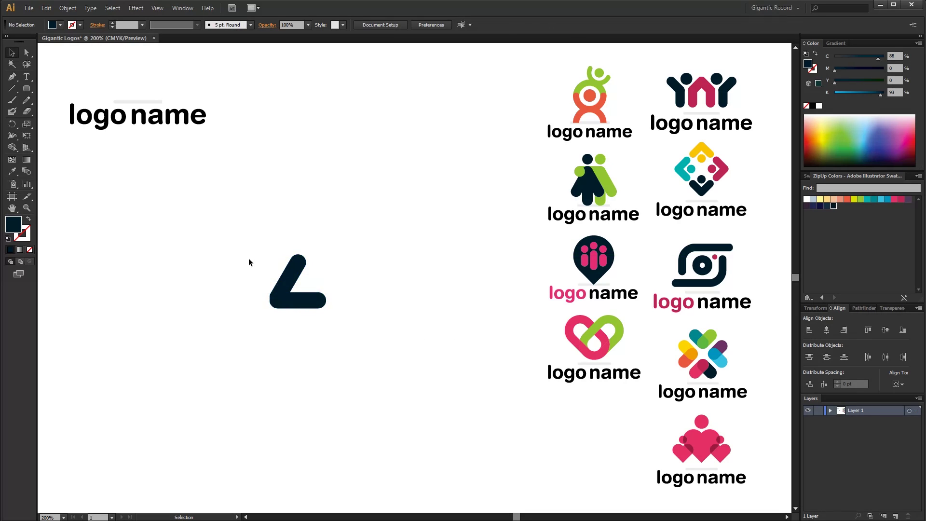
{"action": "mouse_move", "coordinate": [305, 313]}
{"action": "left_mouse_down"}
{"action": "mouse_move", "coordinate": [263, 249]}
{"action": "mouse_move", "coordinate": [336, 290]}
{"action": "mouse_move", "coordinate": [285, 279]}
{"action": "left_mouse_up"}
{"action": "left_click", "coordinate": [250, 261]}
Step: Reflect a copy of the diagonal bar to close the triangle
{"action": "key", "text": "a"}
{"action": "right_click", "coordinate": [288, 279]}
{"action": "left_click", "coordinate": [425, 441]}
{"action": "key", "text": "alt+c"}
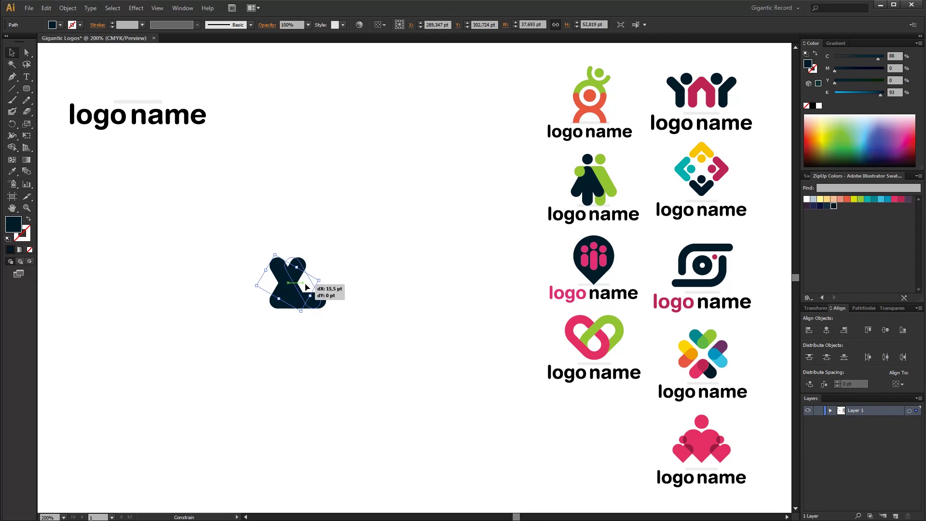
{"action": "left_click_drag", "start_coordinate": [311, 288], "coordinate": [316, 288]}
Step: Enlarge the three bars, Unite them into a rounded triangle, and swap its fill to an outline
{"action": "left_click_drag", "start_coordinate": [331, 254], "coordinate": [375, 214]}
{"action": "left_click_drag", "start_coordinate": [393, 182], "coordinate": [212, 418]}
{"action": "left_click", "coordinate": [858, 307]}
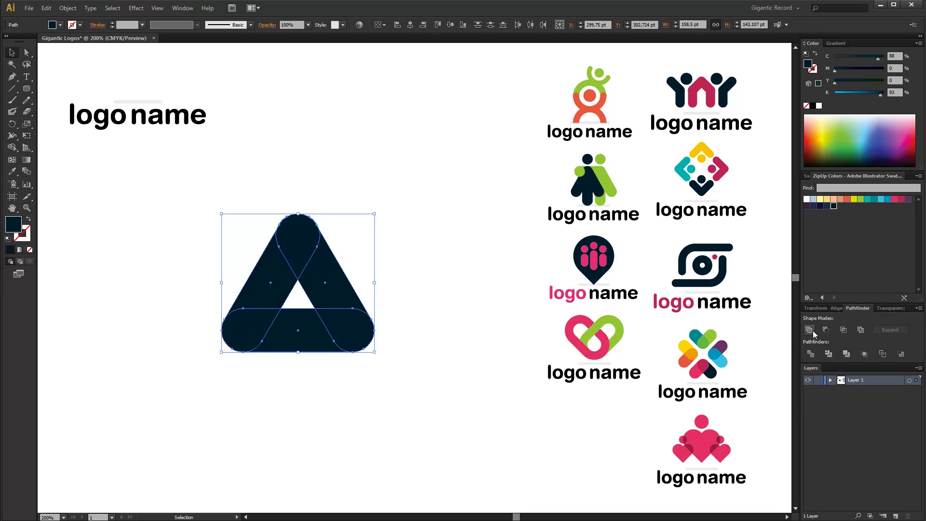
{"action": "left_click", "coordinate": [808, 330]}
{"action": "key", "text": "shift+x"}
Step: Thicken the triangle's stroke and outline the stroke into a filled shape
{"action": "left_click", "coordinate": [113, 23]}
{"action": "left_click", "coordinate": [114, 23]}
{"action": "left_click", "coordinate": [113, 23]}
{"action": "left_click", "coordinate": [68, 8]}
{"action": "left_click", "coordinate": [217, 226]}
Step: Rotate the triangle to point right, shrink it and centre it on the canvas
{"action": "left_click_drag", "start_coordinate": [383, 213], "coordinate": [434, 348]}
{"action": "left_click_drag", "start_coordinate": [377, 196], "coordinate": [320, 290]}
{"action": "left_click_drag", "start_coordinate": [255, 338], "coordinate": [294, 299]}
{"action": "left_click", "coordinate": [169, 290]}
Step: Draw a circle around the play triangle and make it a heavy outlined ring
{"action": "left_click", "coordinate": [27, 88]}
{"action": "left_click", "coordinate": [62, 111]}
{"action": "left_click_drag", "start_coordinate": [206, 230], "coordinate": [352, 376]}
{"action": "key", "text": "shift+x"}
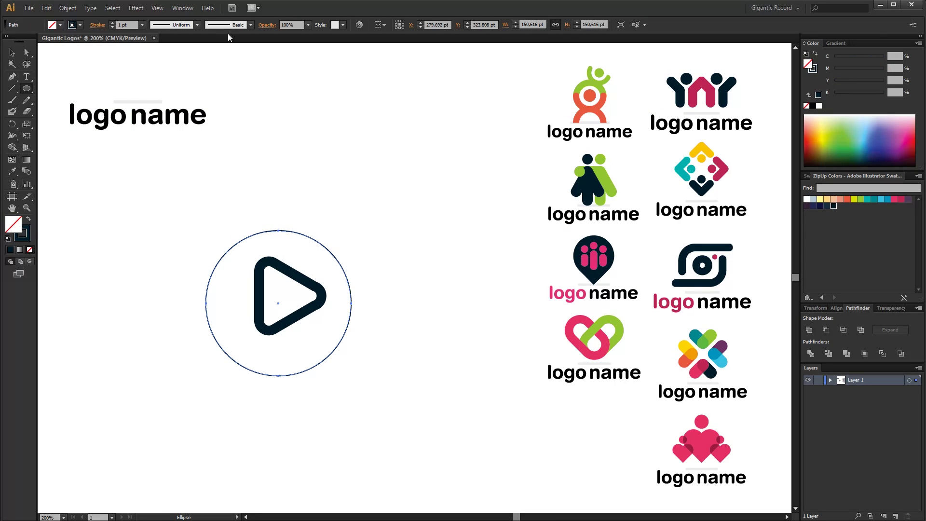
{"action": "left_click", "coordinate": [113, 23]}
{"action": "key", "text": "v"}
{"action": "type", "text": "11"}
Step: Shrink the ring and centre the triangle horizontally and vertically inside it
{"action": "left_click_drag", "start_coordinate": [351, 230], "coordinate": [336, 246]}
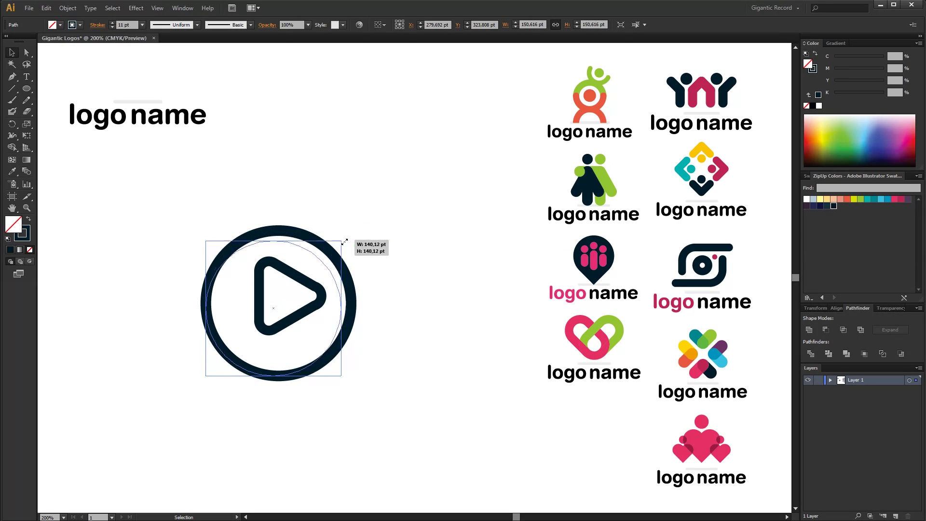
{"action": "left_click", "coordinate": [259, 294], "text": "shift"}
{"action": "left_click", "coordinate": [837, 307]}
{"action": "left_click", "coordinate": [826, 330]}
{"action": "left_click", "coordinate": [885, 330]}
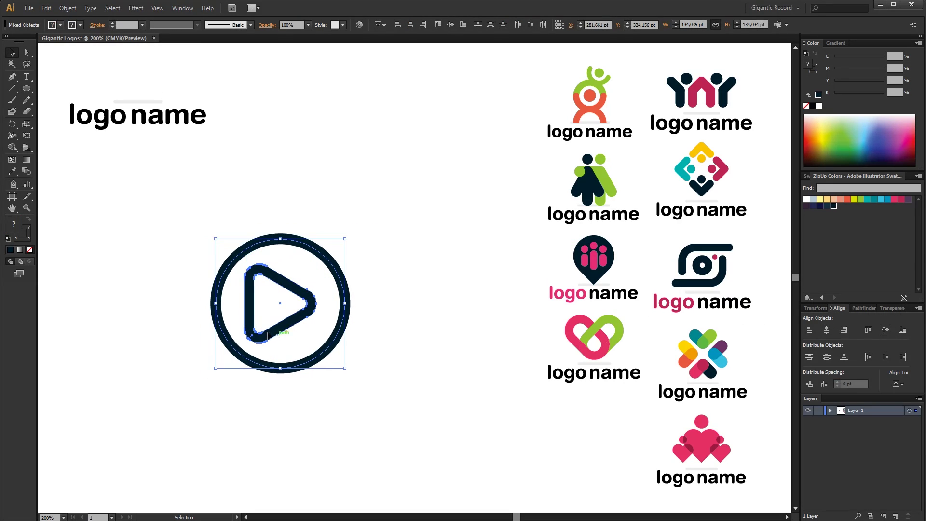
Step: Select the ring and discard a stray path point placed on its edge
{"action": "left_click_drag", "start_coordinate": [389, 275], "coordinate": [342, 324]}
{"action": "key", "text": "p"}
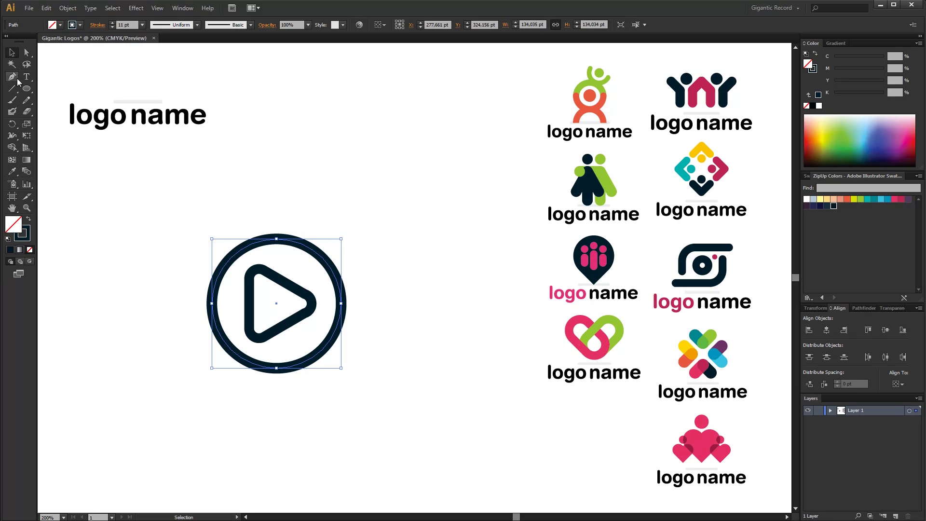
{"action": "left_click", "coordinate": [252, 245]}
{"action": "key", "text": "ctrl+shift+a"}
{"action": "left_click_drag", "start_coordinate": [12, 76], "coordinate": [48, 85]}
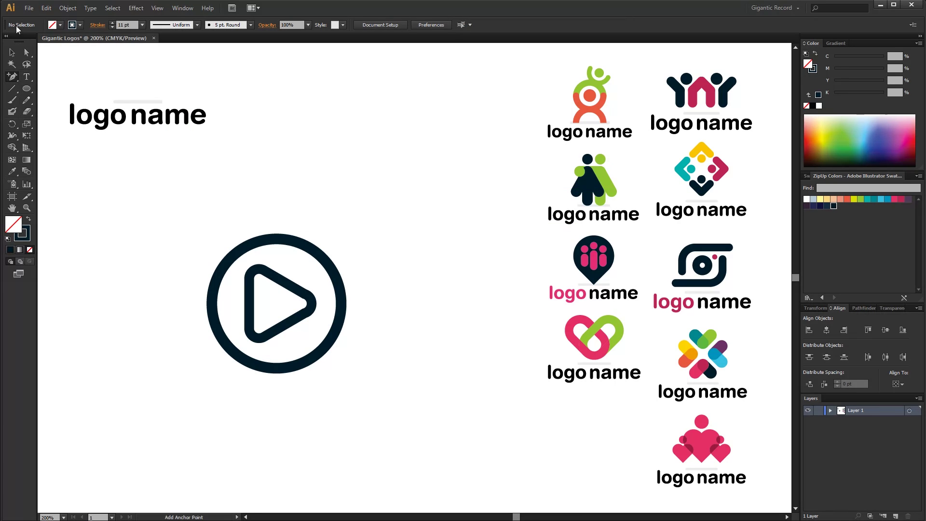
Step: Add three anchor points on the ring and delete segments, including the bottom, to open gaps
{"action": "left_click_drag", "start_coordinate": [256, 185], "coordinate": [287, 247]}
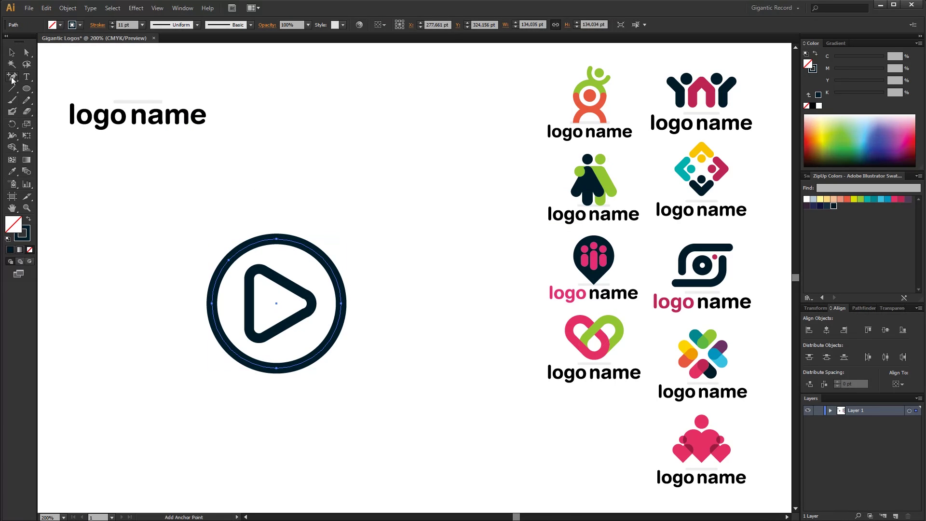
{"action": "left_click", "coordinate": [253, 242]}
{"action": "left_click", "coordinate": [260, 240]}
{"action": "left_click", "coordinate": [268, 238]}
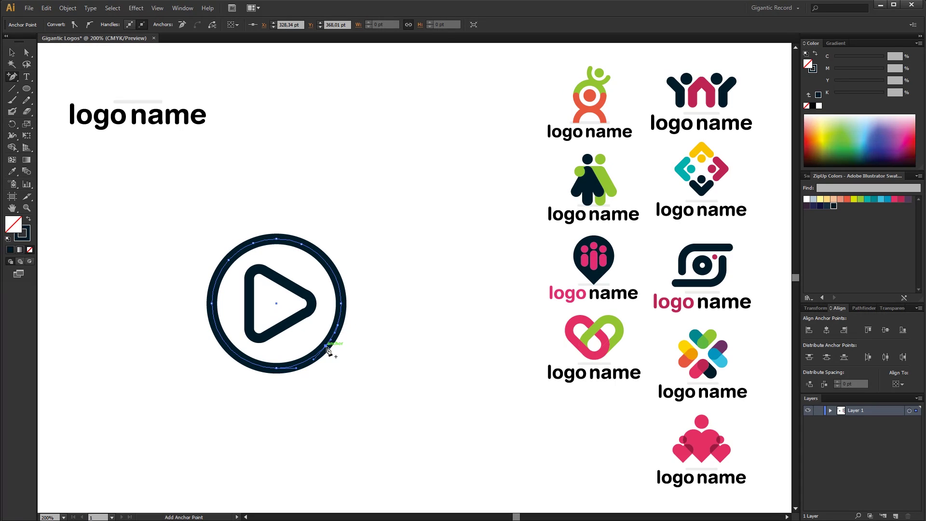
{"action": "key", "text": "Delete"}
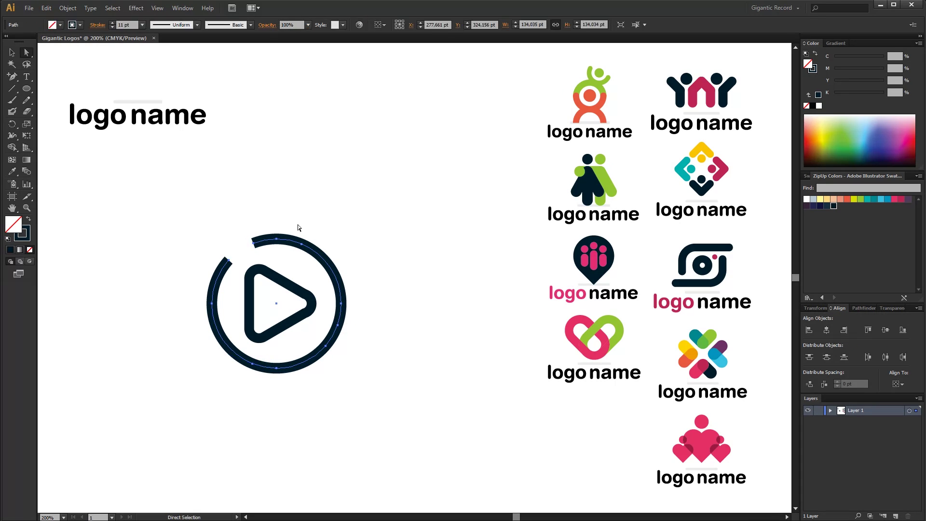
{"action": "left_click_drag", "start_coordinate": [249, 379], "coordinate": [265, 363]}
{"action": "key", "text": "Delete"}
Step: Give all ring arcs round caps and outline their strokes into filled shapes
{"action": "key", "text": "v"}
{"action": "left_click", "coordinate": [268, 238]}
{"action": "left_click", "coordinate": [343, 296], "text": "shift"}
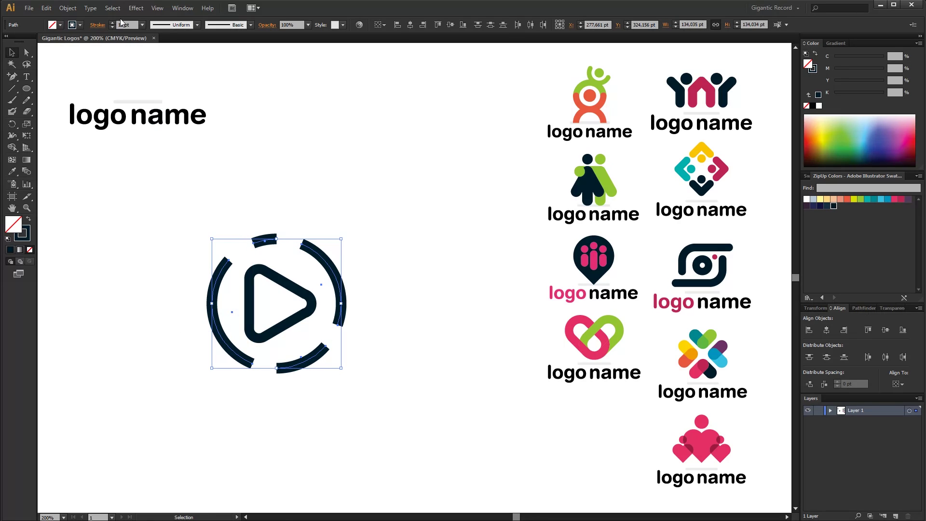
{"action": "left_click", "coordinate": [98, 24]}
{"action": "left_click", "coordinate": [49, 48]}
{"action": "left_click", "coordinate": [67, 8]}
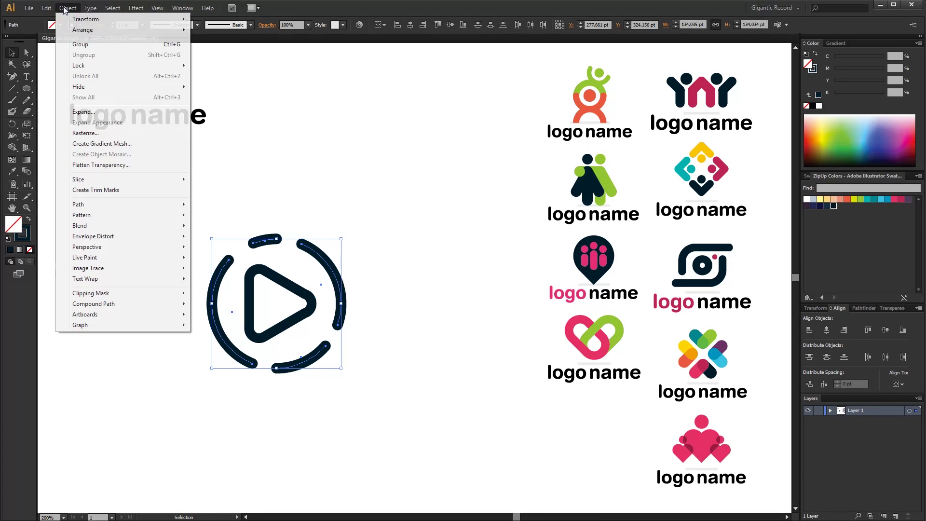
{"action": "left_click", "coordinate": [227, 226]}
{"action": "left_click", "coordinate": [292, 203]}
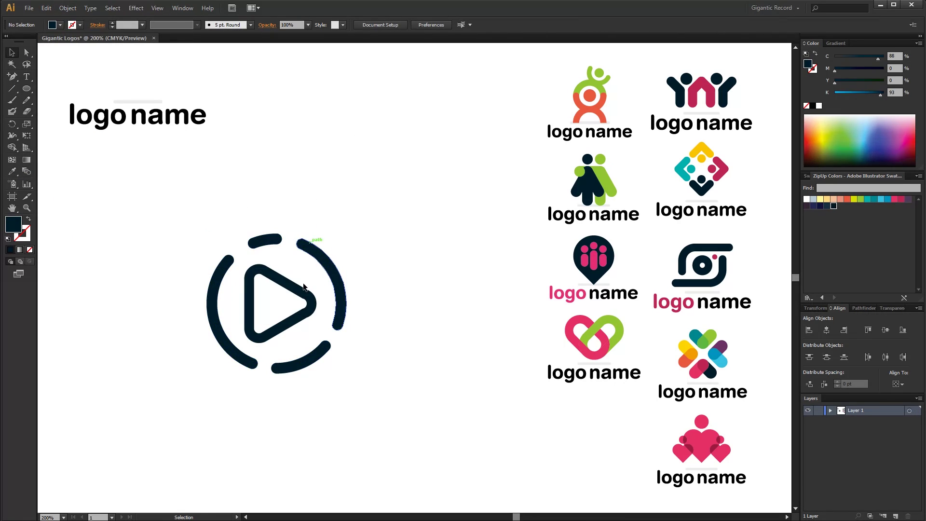
{"action": "left_click", "coordinate": [224, 261]}
Step: Colour the left arc pink, top arc green, right arc teal and bottom arc orange
{"action": "left_click", "coordinate": [894, 199]}
{"action": "left_click", "coordinate": [859, 200]}
{"action": "left_click", "coordinate": [337, 292]}
{"action": "left_click", "coordinate": [867, 198]}
{"action": "left_click", "coordinate": [320, 353]}
{"action": "left_click", "coordinate": [847, 198]}
Step: Shrink the play logo and place a copied 'logo name' caption below it
{"action": "left_click_drag", "start_coordinate": [394, 212], "coordinate": [205, 375]}
{"action": "left_click_drag", "start_coordinate": [346, 233], "coordinate": [316, 264]}
{"action": "left_click_drag", "start_coordinate": [226, 81], "coordinate": [188, 159]}
{"action": "mouse_move", "coordinate": [128, 120]}
{"action": "left_mouse_down"}
{"action": "mouse_move", "coordinate": [405, 283]}
{"action": "mouse_move", "coordinate": [263, 369]}
{"action": "left_mouse_up"}
{"action": "key", "text": "a"}
{"action": "left_click_drag", "start_coordinate": [357, 262], "coordinate": [244, 332]}
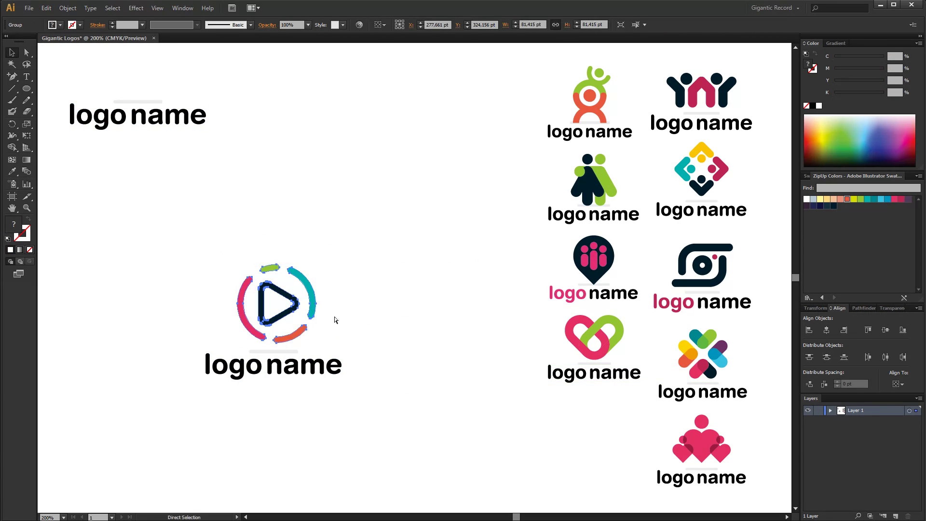
{"action": "key", "text": "v"}
Step: Scale the logo with its caption, move it under the pink heart logo, and delete the stray top-left text
{"action": "left_click_drag", "start_coordinate": [341, 265], "coordinate": [315, 304]}
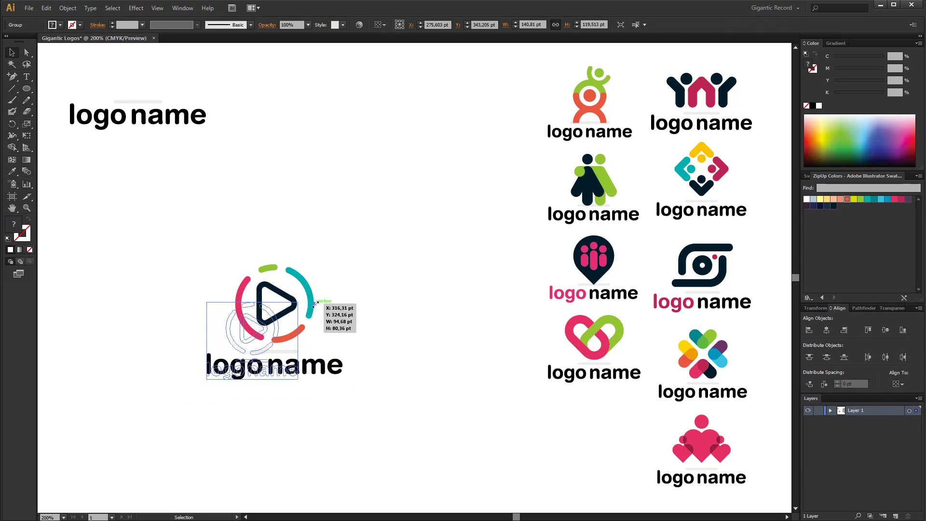
{"action": "left_click_drag", "start_coordinate": [292, 378], "coordinate": [630, 473]}
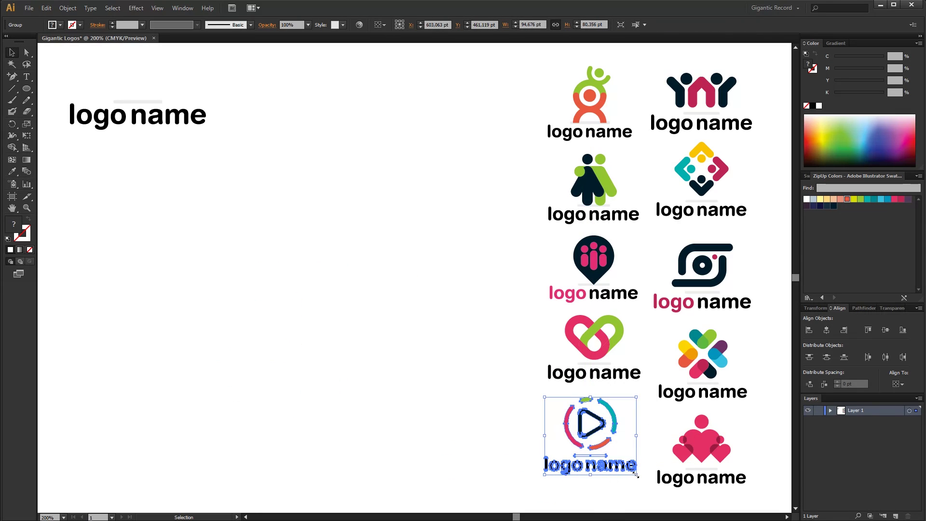
{"action": "left_click", "coordinate": [344, 366]}
{"action": "left_click", "coordinate": [140, 116]}
{"action": "key", "text": "Delete"}
{"action": "left_click_drag", "start_coordinate": [476, 251], "coordinate": [685, 338]}
Step: Rearrange the logos into two rows of five, with the pink heart logo top-left
{"action": "left_click_drag", "start_coordinate": [611, 318], "coordinate": [395, 155]}
{"action": "mouse_move", "coordinate": [622, 478]}
{"action": "left_mouse_down"}
{"action": "mouse_move", "coordinate": [297, 209]}
{"action": "mouse_move", "coordinate": [310, 218]}
{"action": "left_mouse_up"}
{"action": "left_click_drag", "start_coordinate": [685, 424], "coordinate": [661, 412]}
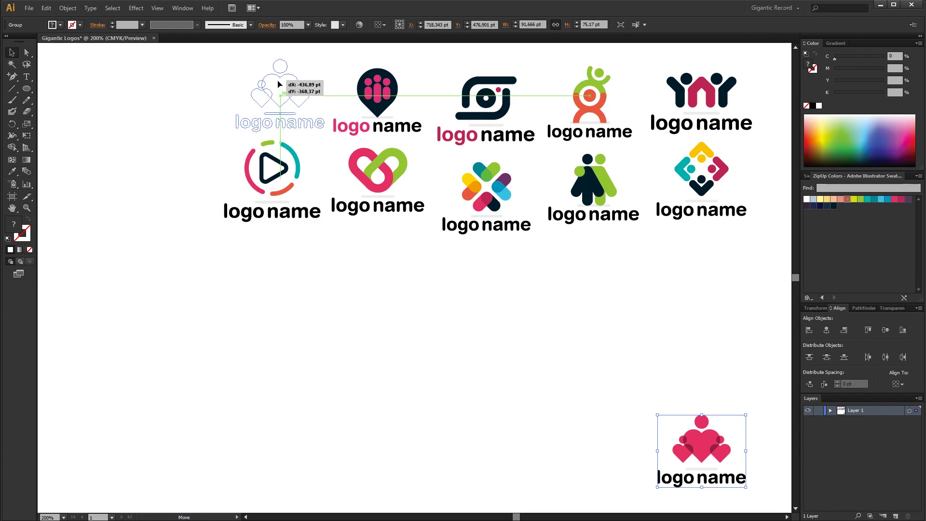
{"action": "left_click_drag", "start_coordinate": [269, 76], "coordinate": [269, 76]}
{"action": "left_click", "coordinate": [535, 272]}
Step: Move the whole ten-logo grid down and left and enlarge it on the artboard
{"action": "left_click_drag", "start_coordinate": [724, 249], "coordinate": [236, 78]}
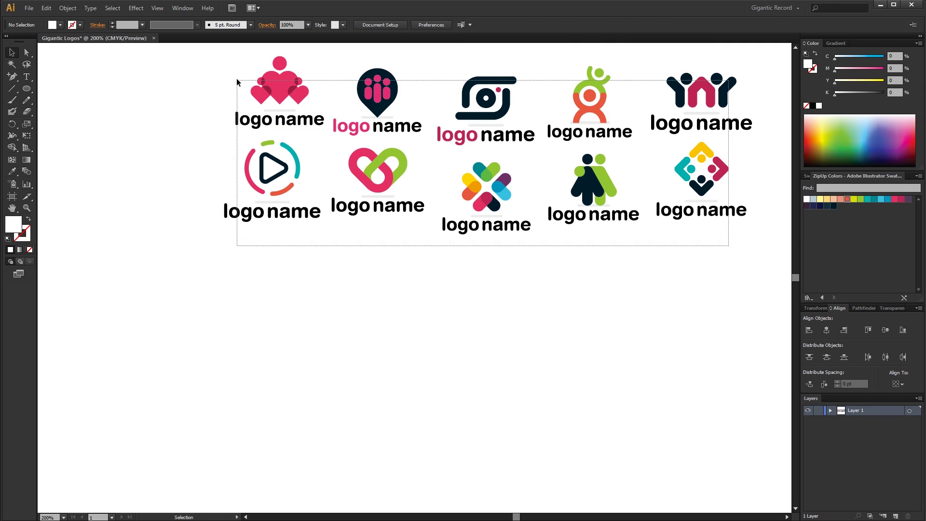
{"action": "left_click_drag", "start_coordinate": [663, 98], "coordinate": [594, 240]}
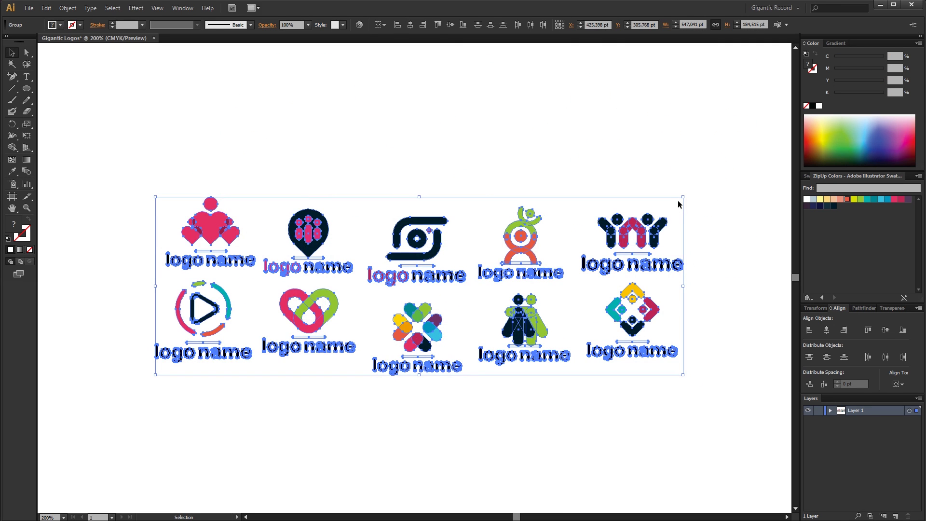
{"action": "left_click_drag", "start_coordinate": [682, 197], "coordinate": [736, 179]}
{"action": "left_click", "coordinate": [661, 126]}
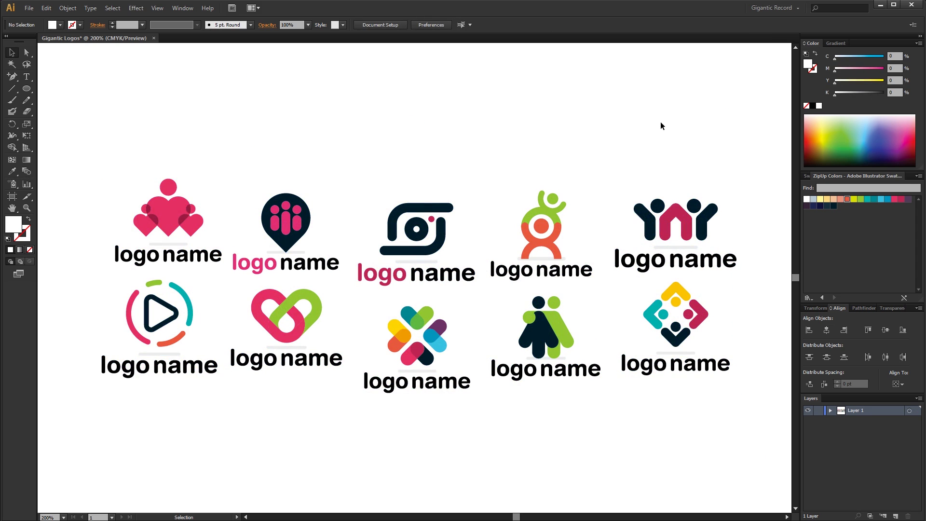